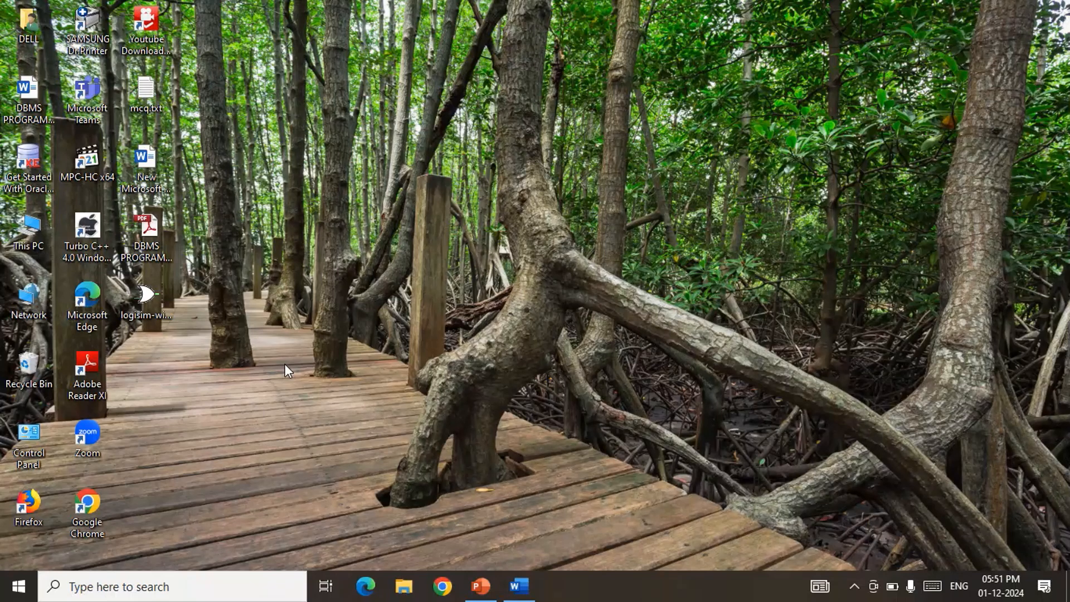
Open Logisim and place a NOT gate from the Gates library in the upper middle of the canvas.
{"action": "left_click", "coordinate": [152, 296]}
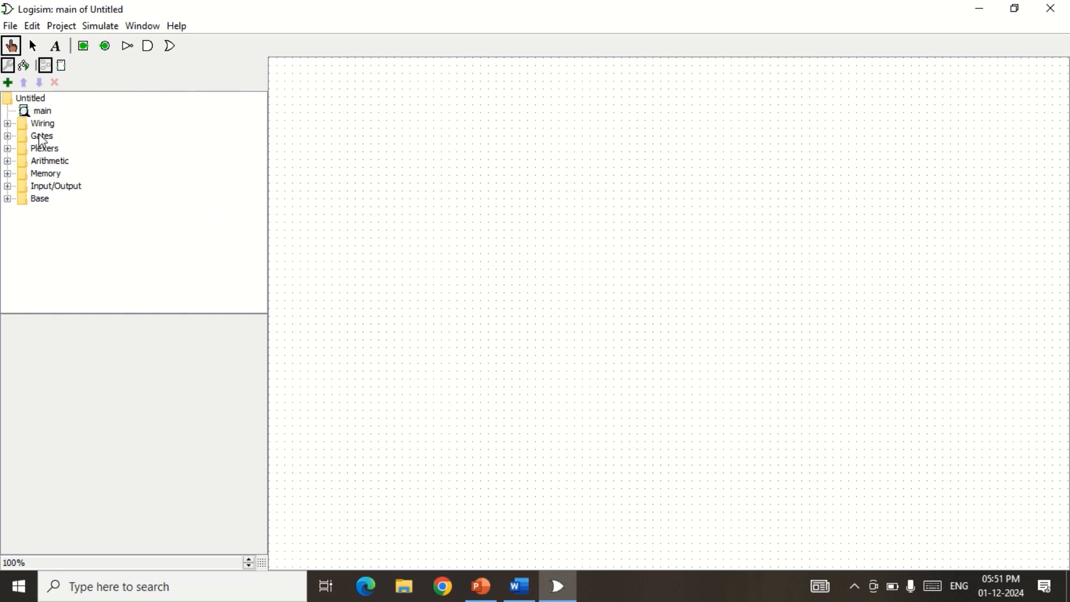
{"action": "left_click", "coordinate": [8, 139]}
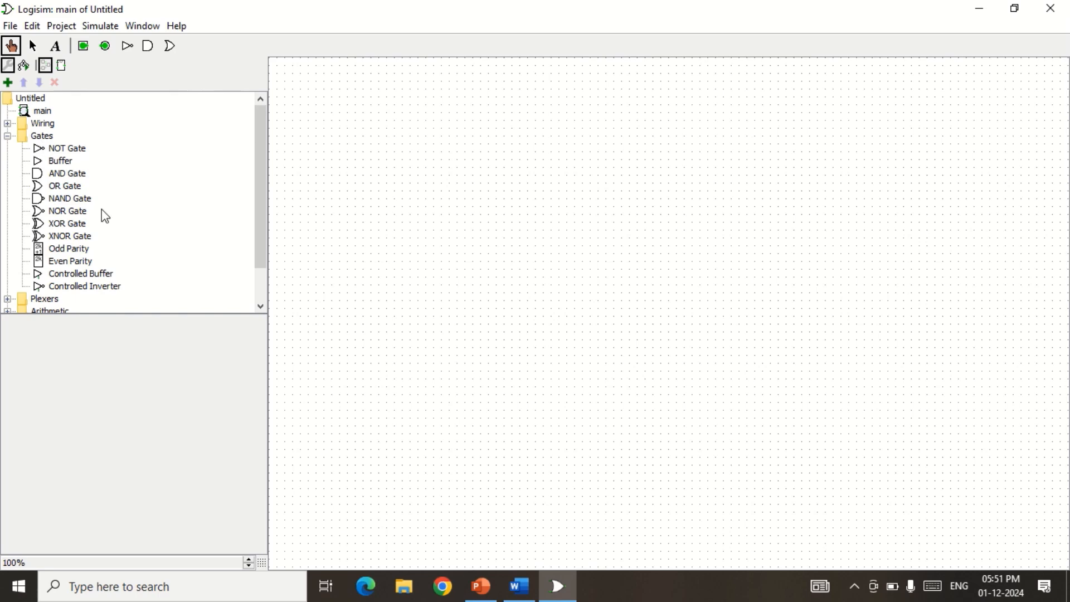
{"action": "left_click", "coordinate": [61, 149]}
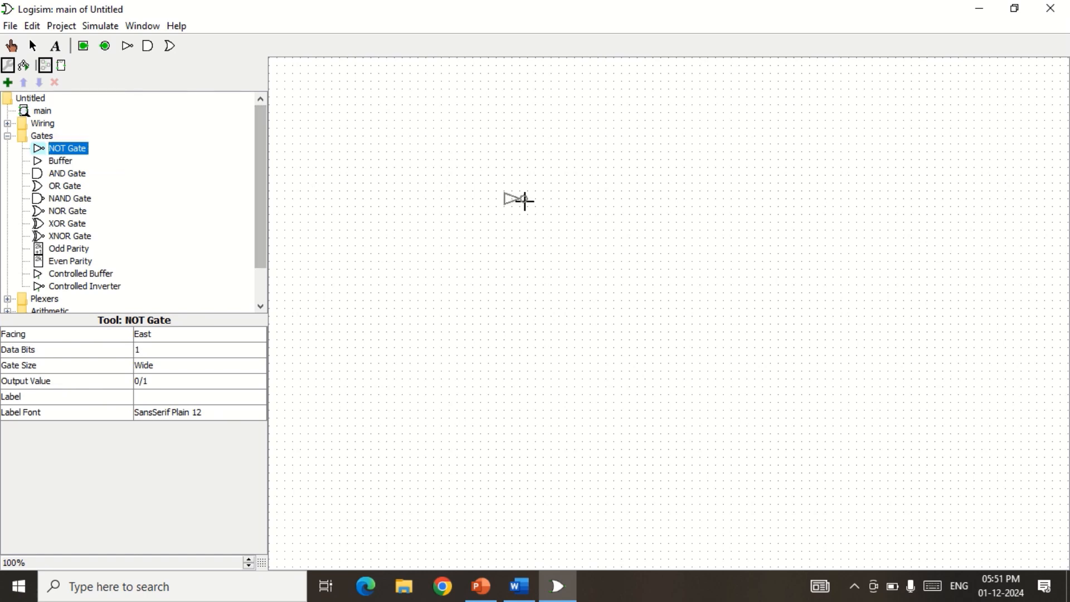
{"action": "left_click", "coordinate": [547, 195]}
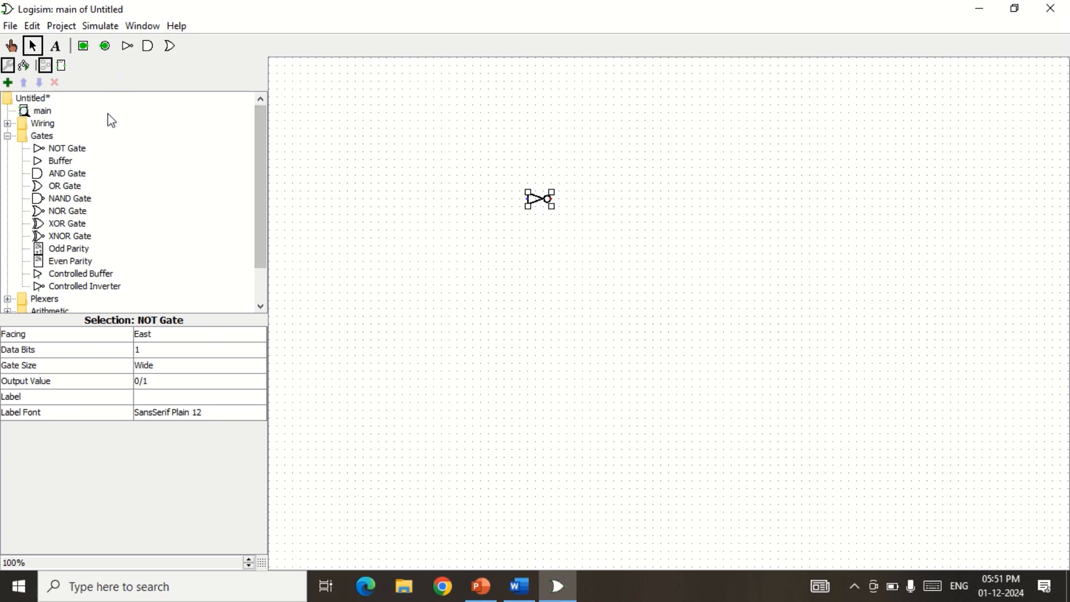
Label the gate NOT.
{"action": "left_click", "coordinate": [150, 398]}
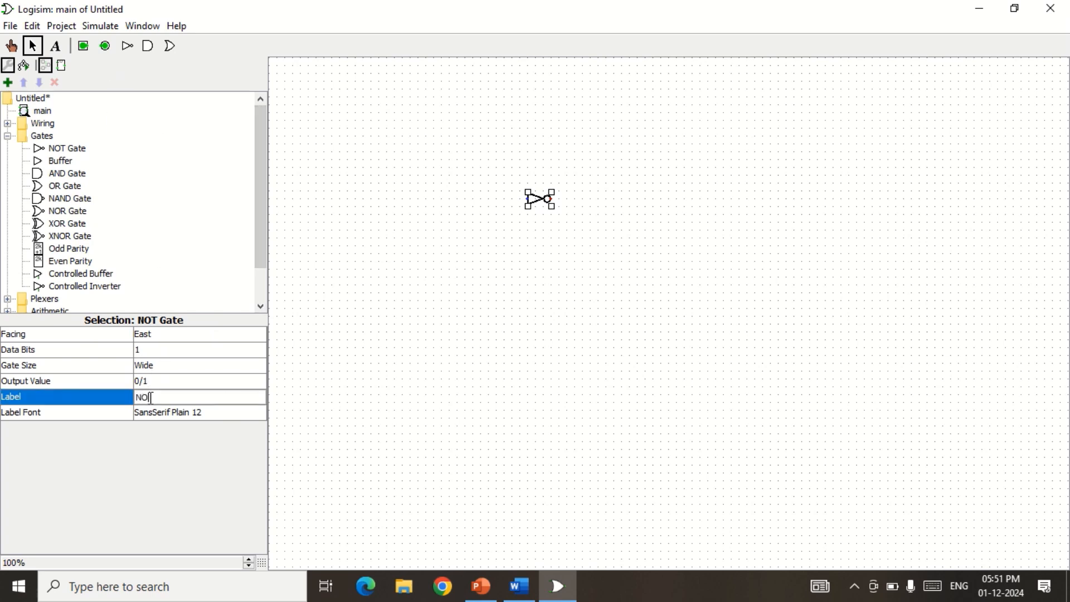
{"action": "key", "text": "Return"}
{"action": "left_click", "coordinate": [422, 276]}
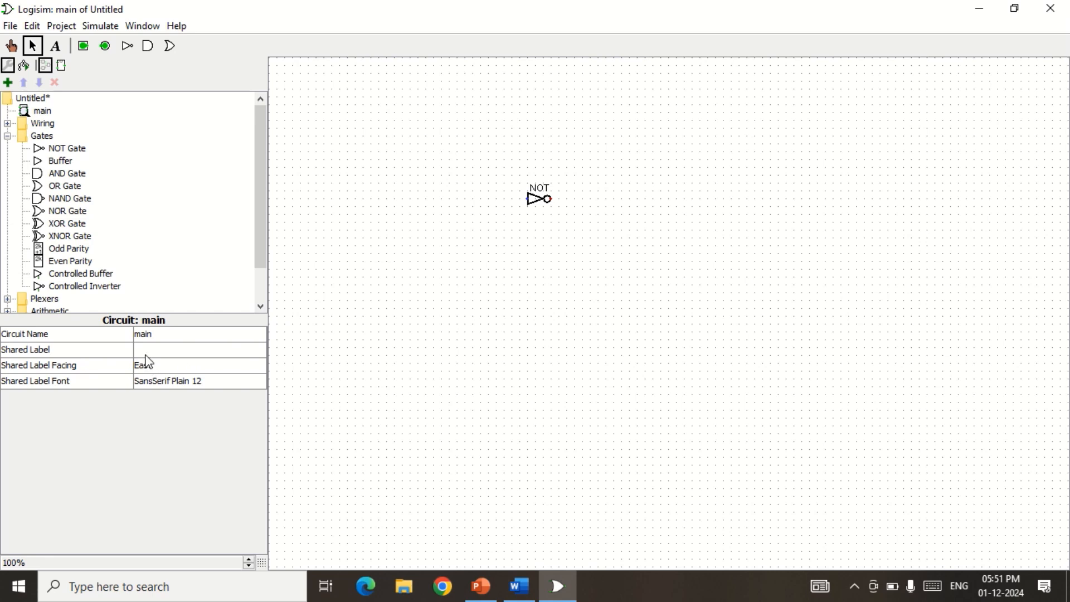
{"action": "left_click", "coordinate": [549, 196]}
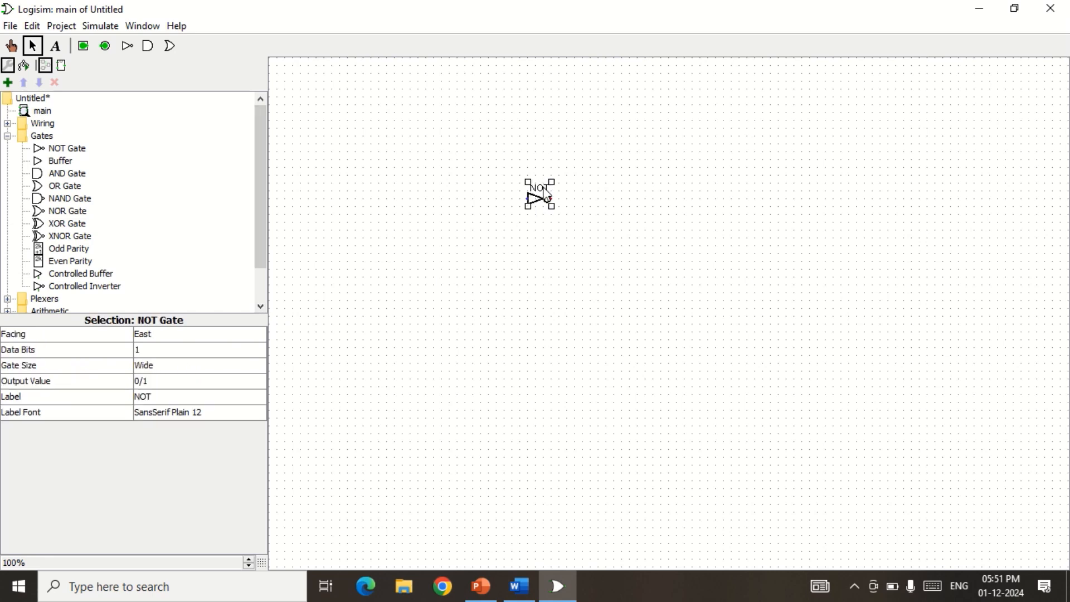
{"action": "left_click", "coordinate": [450, 238]}
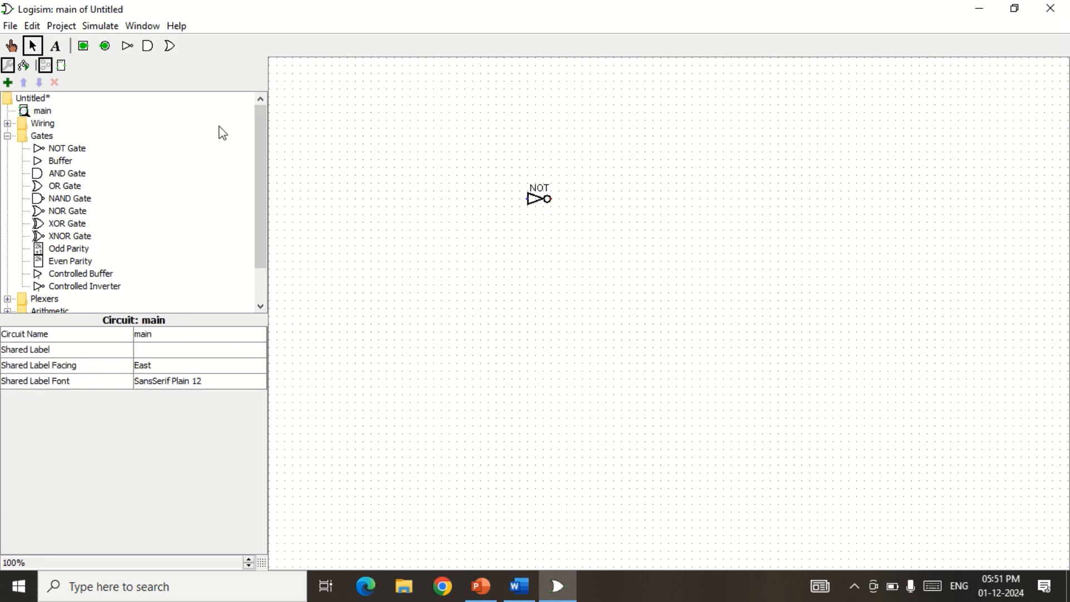
Place an input pin before the NOT gate and an output pin after it, and wire both pins to the gate.
{"action": "left_click", "coordinate": [85, 49]}
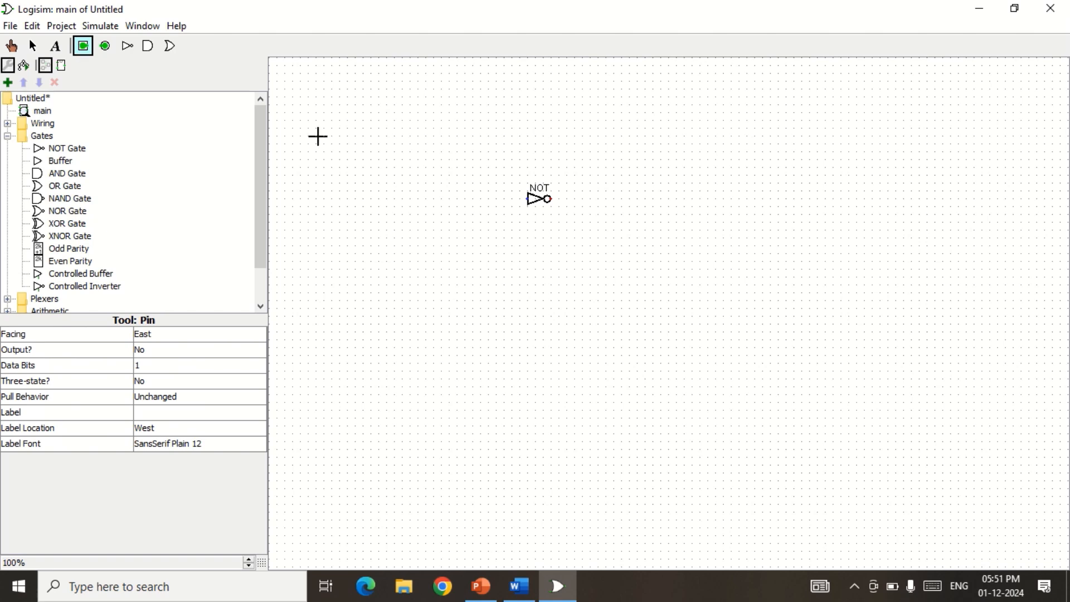
{"action": "left_click", "coordinate": [437, 200]}
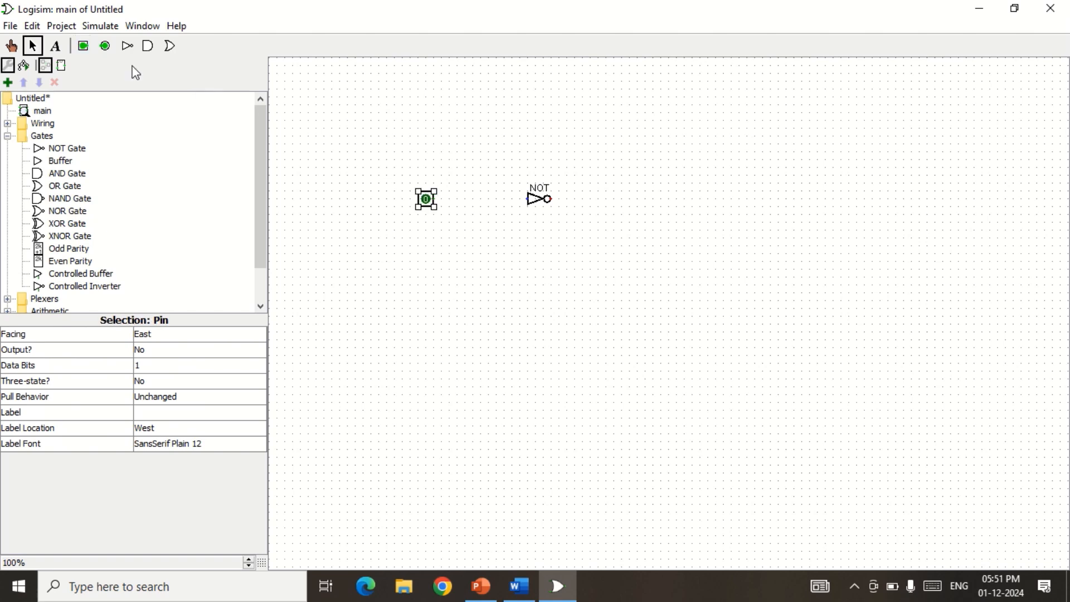
{"action": "left_click", "coordinate": [106, 46]}
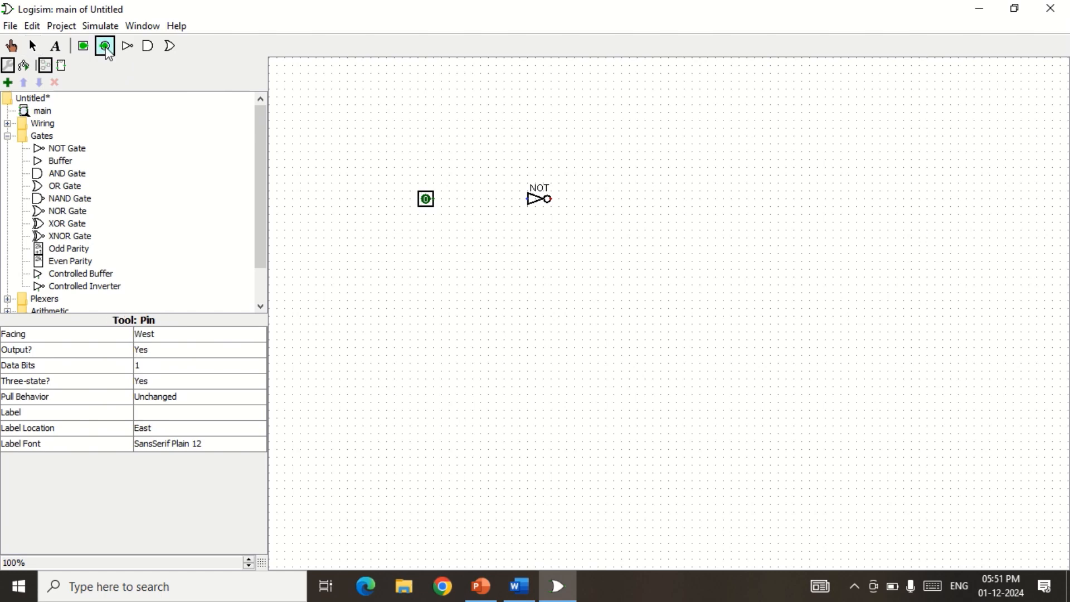
{"action": "left_click", "coordinate": [651, 199]}
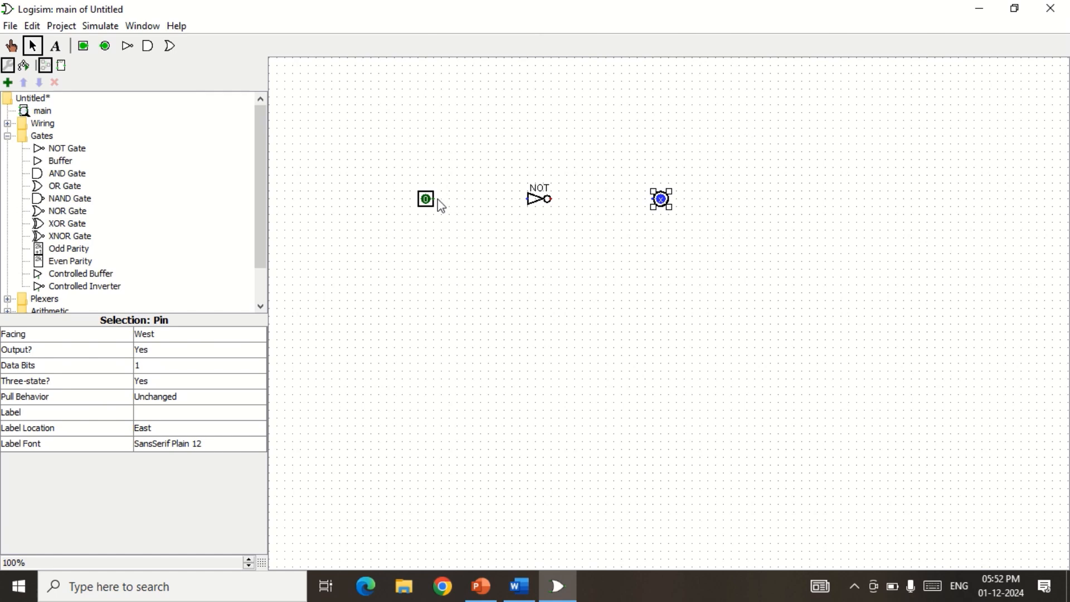
{"action": "left_click_drag", "start_coordinate": [445, 199], "coordinate": [526, 203]}
{"action": "left_click_drag", "start_coordinate": [554, 202], "coordinate": [653, 203]}
Simulate the NOT gate by toggling the input pin to 1, back to 0, and to 1 again.
{"action": "left_click", "coordinate": [426, 203]}
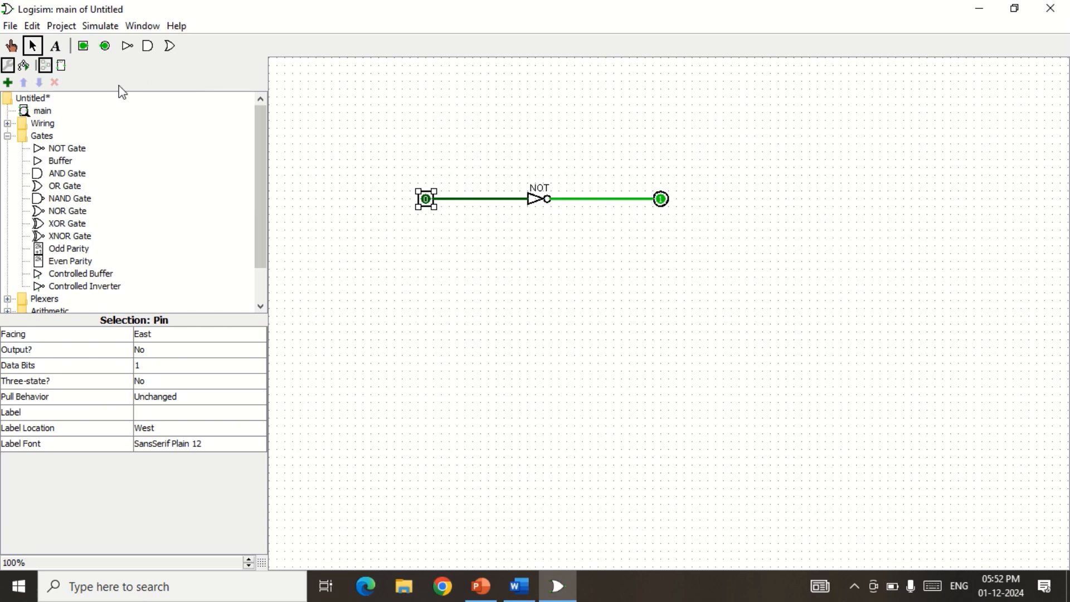
{"action": "left_click", "coordinate": [12, 47]}
{"action": "left_click", "coordinate": [427, 200]}
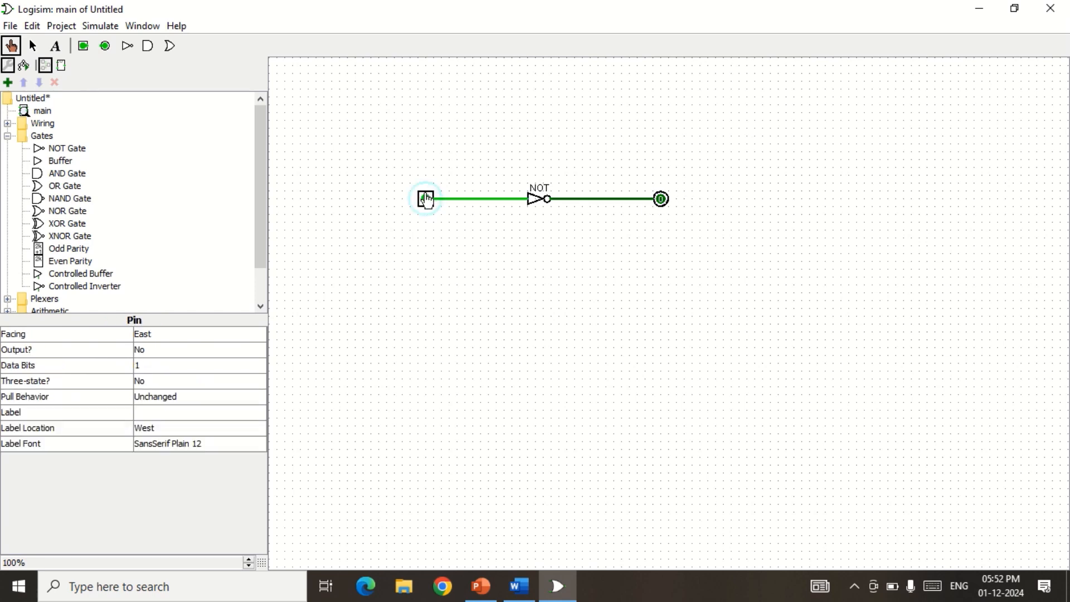
{"action": "left_click", "coordinate": [427, 199]}
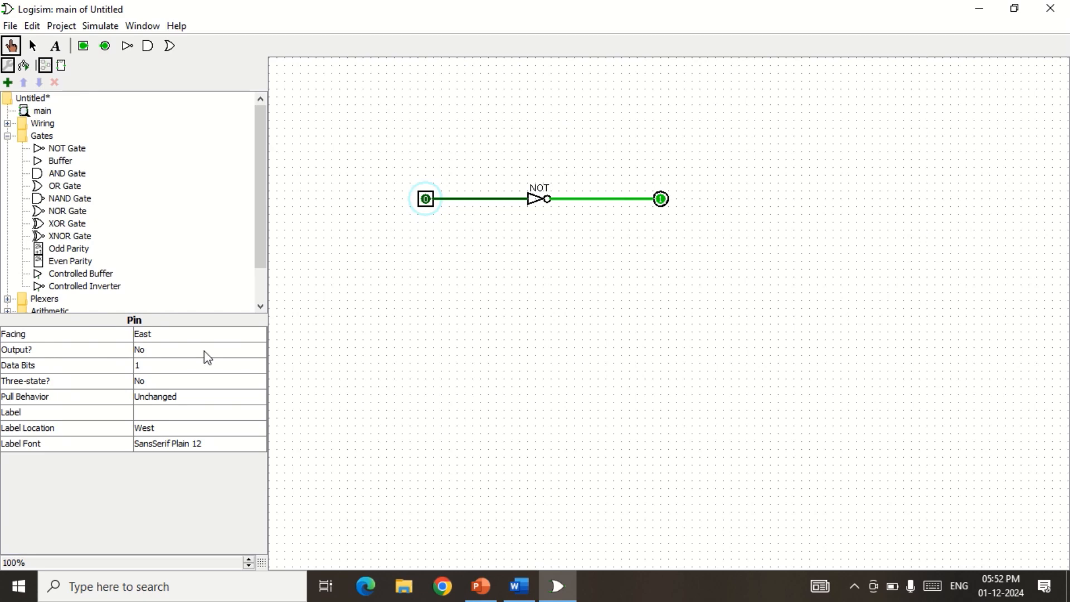
{"action": "left_click", "coordinate": [427, 199]}
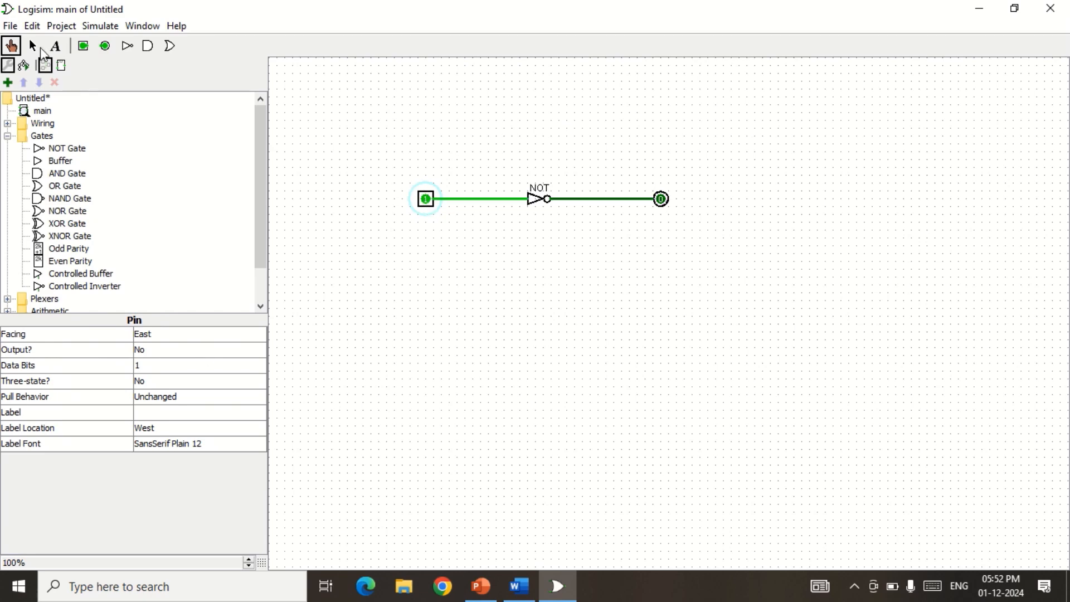
Label the input pin of the NOT gate A.
{"action": "left_click", "coordinate": [33, 46]}
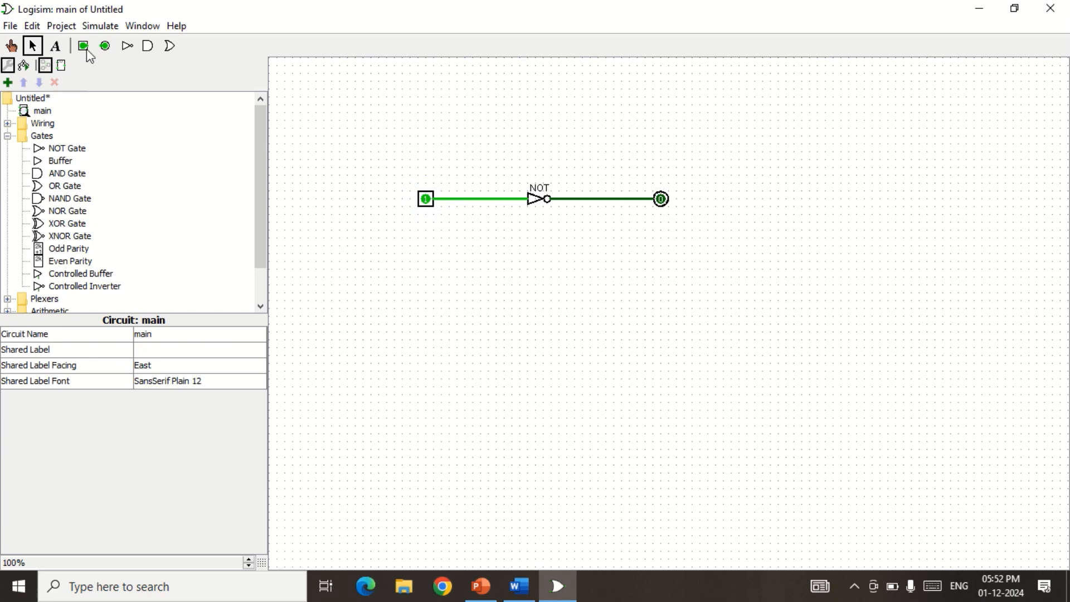
{"action": "left_click", "coordinate": [432, 208]}
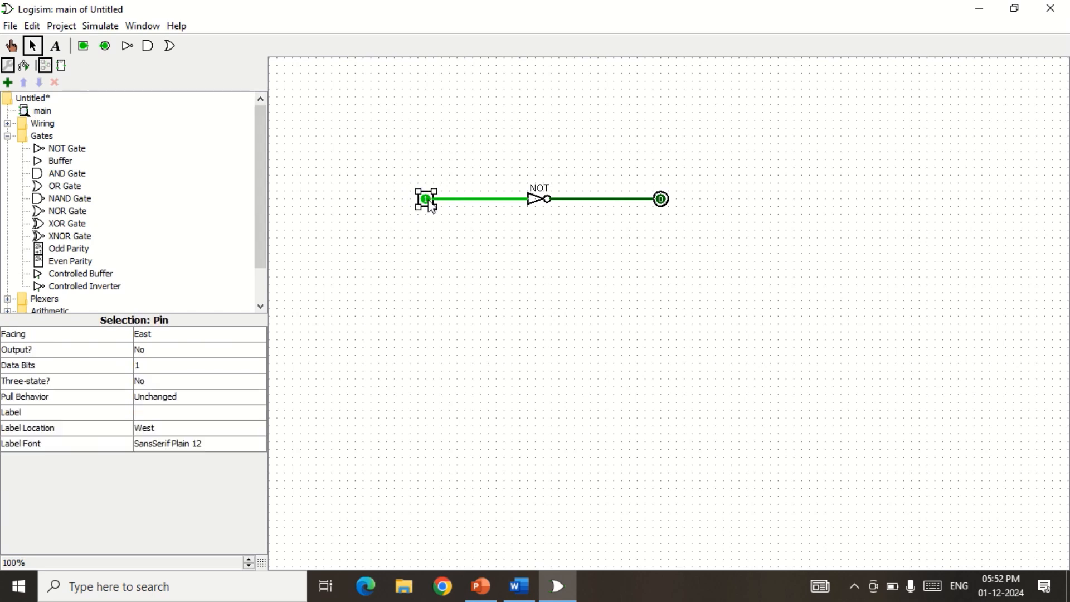
{"action": "left_click", "coordinate": [149, 413]}
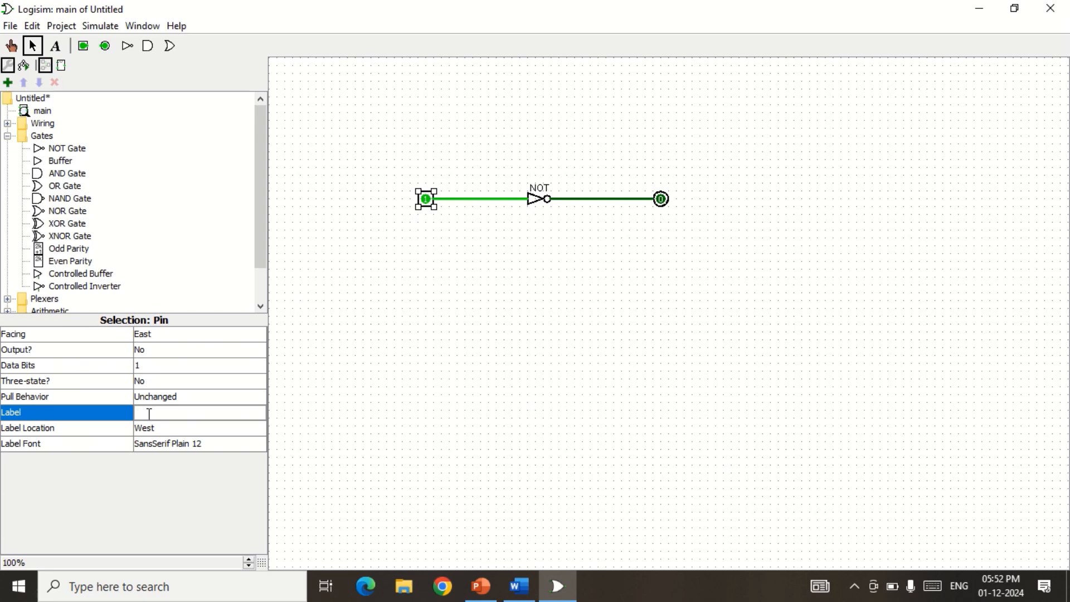
{"action": "type", "text": "A"}
{"action": "key", "text": "Return"}
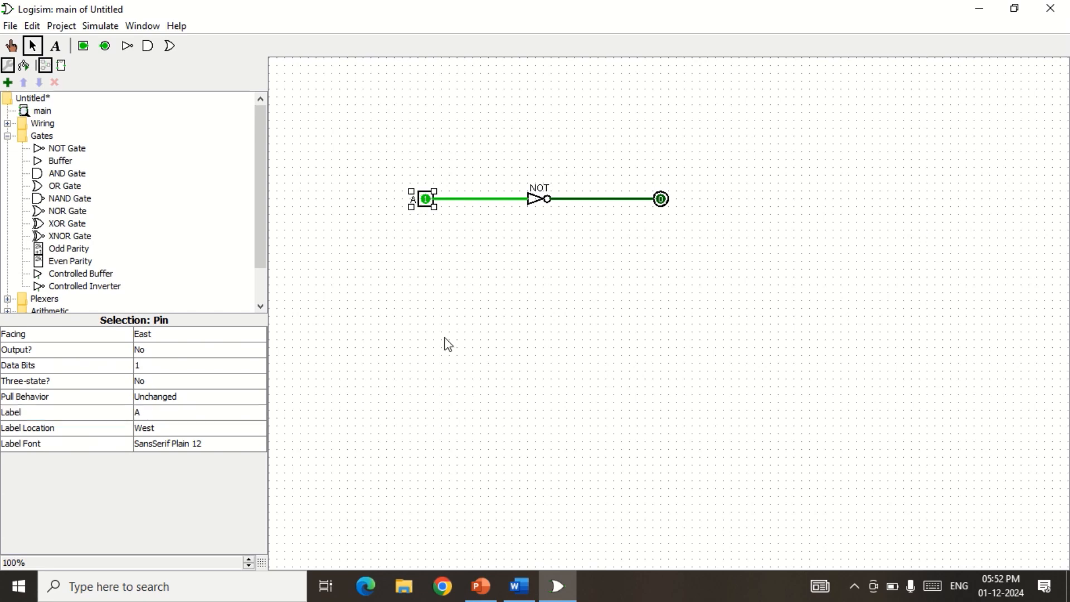
Label the output pin of the NOT gate A.
{"action": "left_click", "coordinate": [667, 205]}
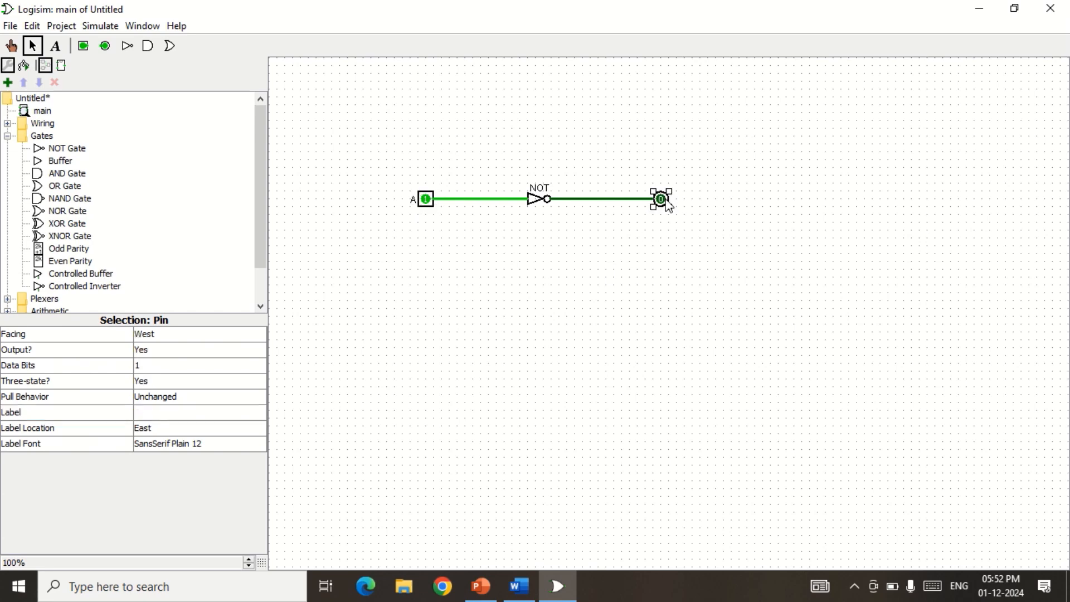
{"action": "left_click", "coordinate": [149, 412]}
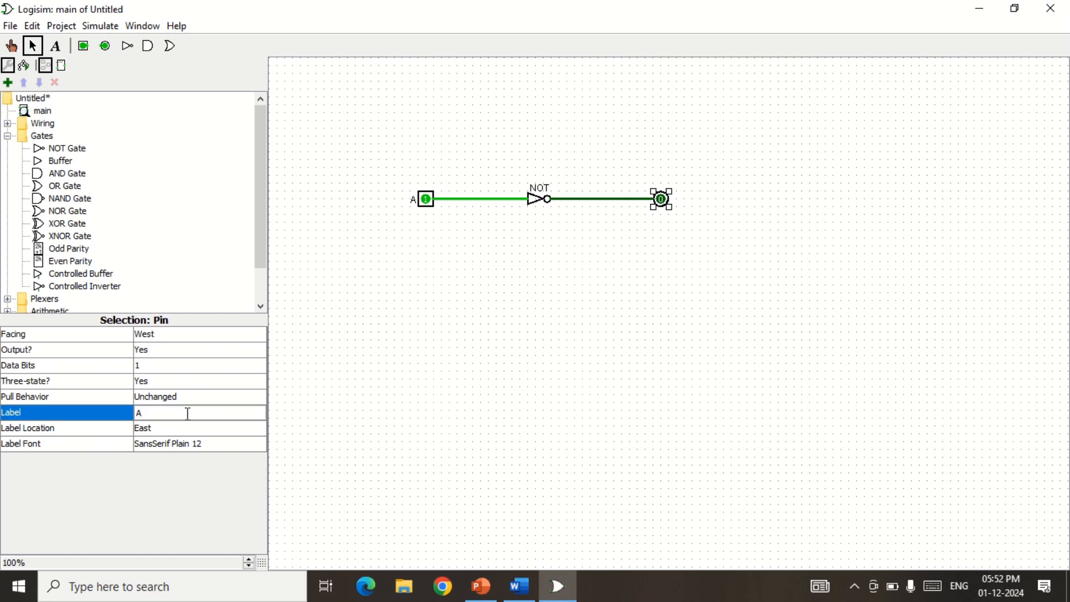
{"action": "key", "text": "Return"}
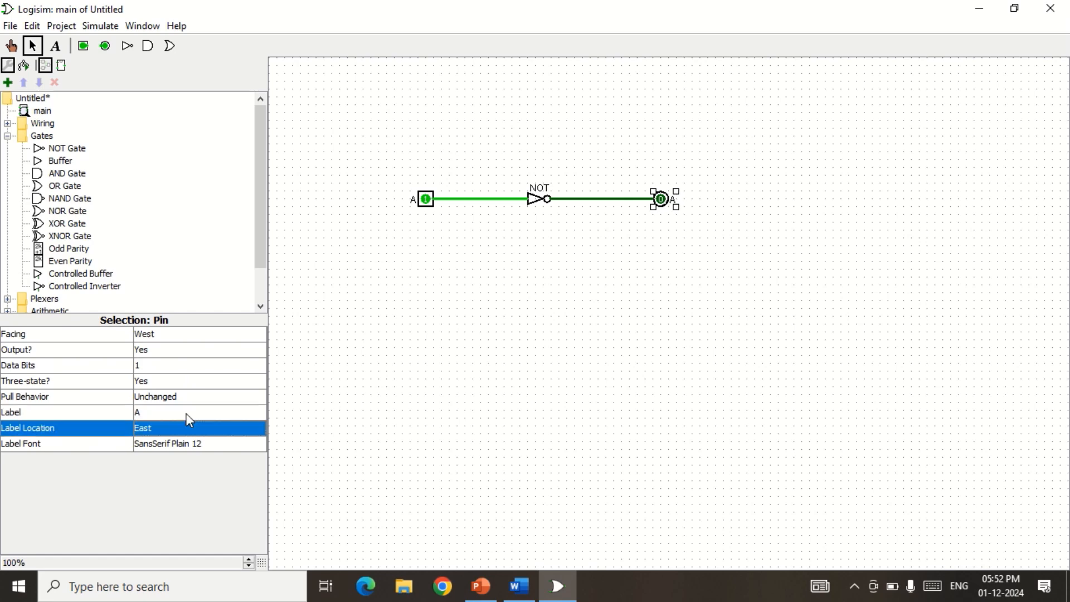
Set the input pin's label font size to 18.
{"action": "left_click", "coordinate": [419, 204]}
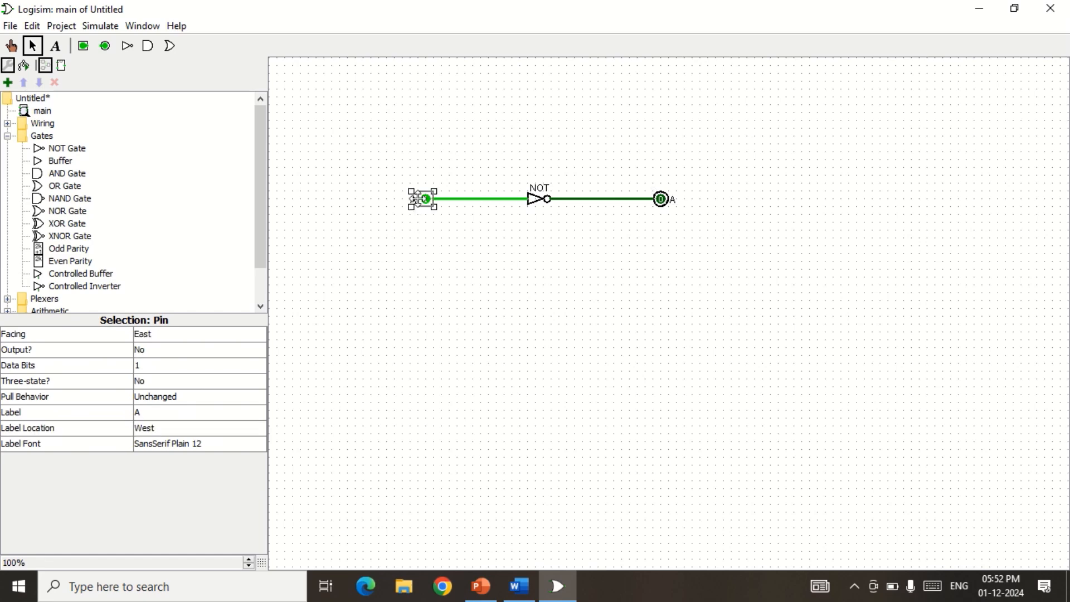
{"action": "left_click", "coordinate": [157, 448]}
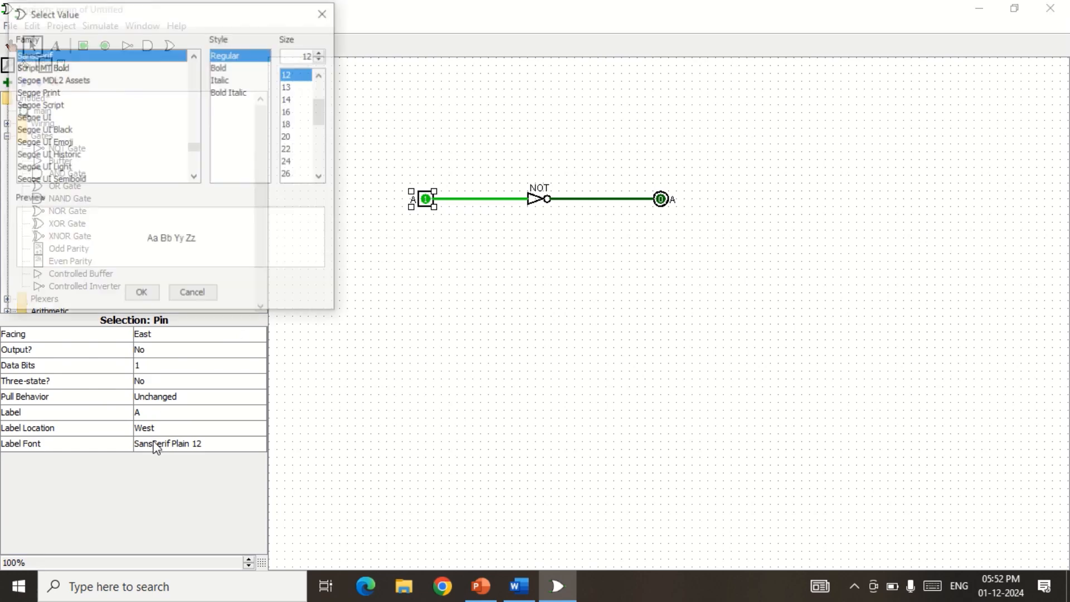
{"action": "left_click", "coordinate": [293, 124]}
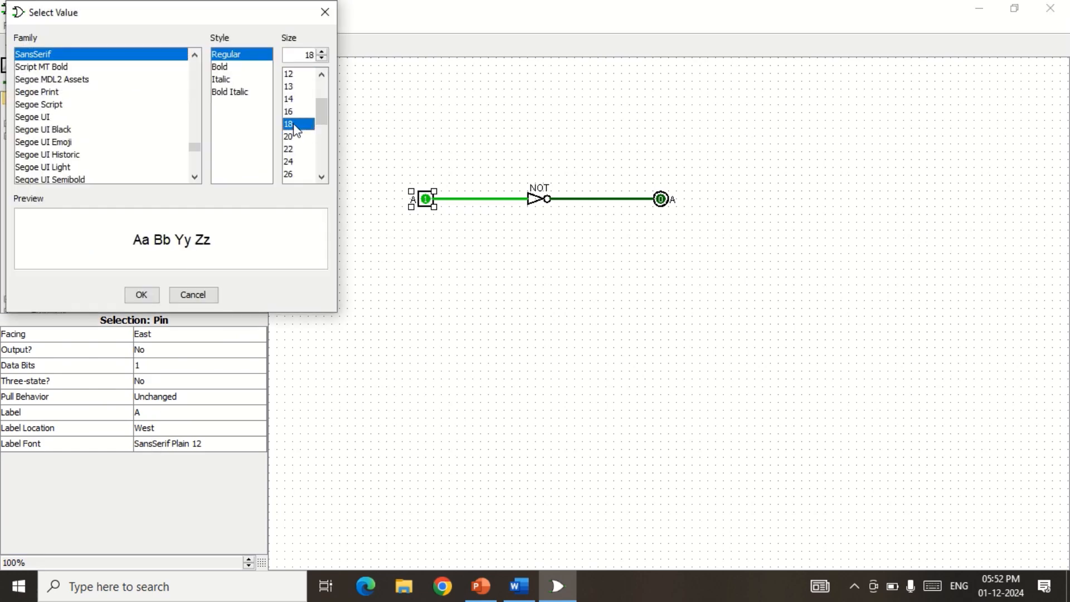
{"action": "left_click", "coordinate": [142, 295]}
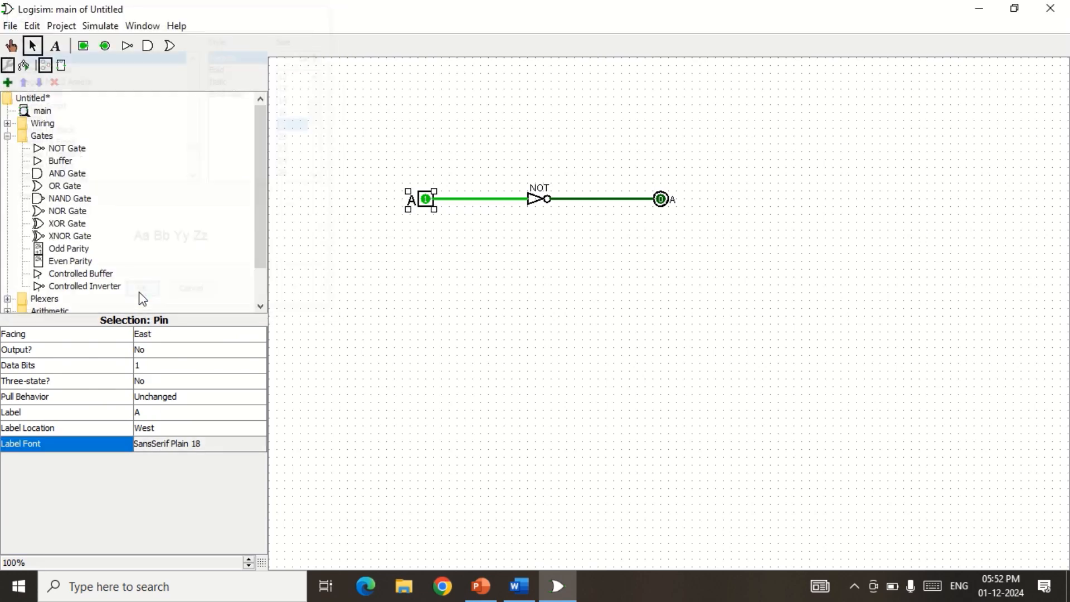
Set the output pin's label font size to 18 and deselect the pin.
{"action": "left_click", "coordinate": [672, 203]}
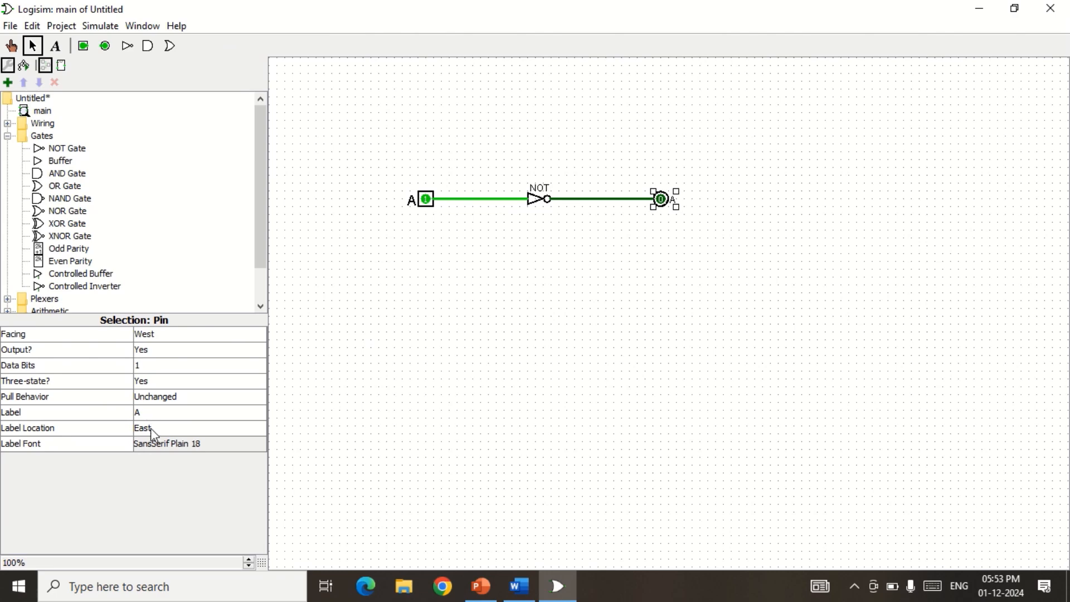
{"action": "left_click", "coordinate": [154, 444]}
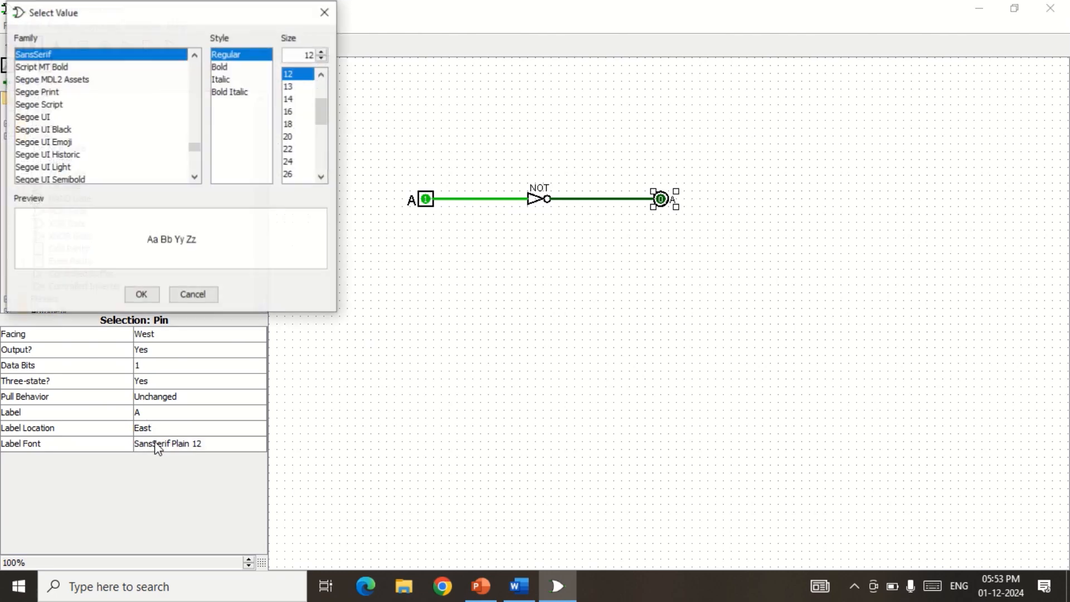
{"action": "left_click", "coordinate": [289, 125]}
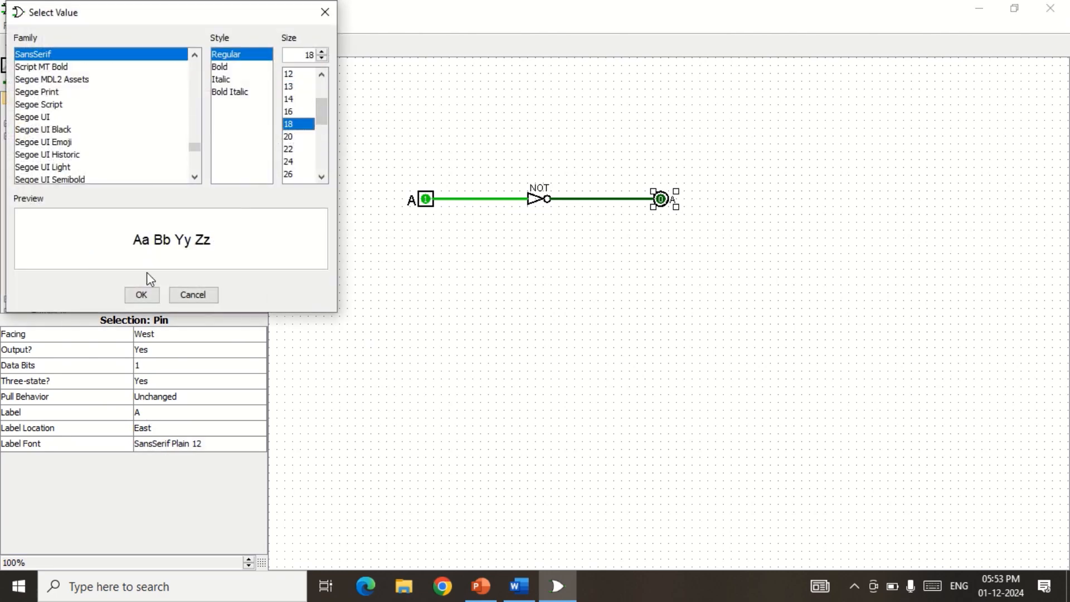
{"action": "left_click", "coordinate": [142, 294]}
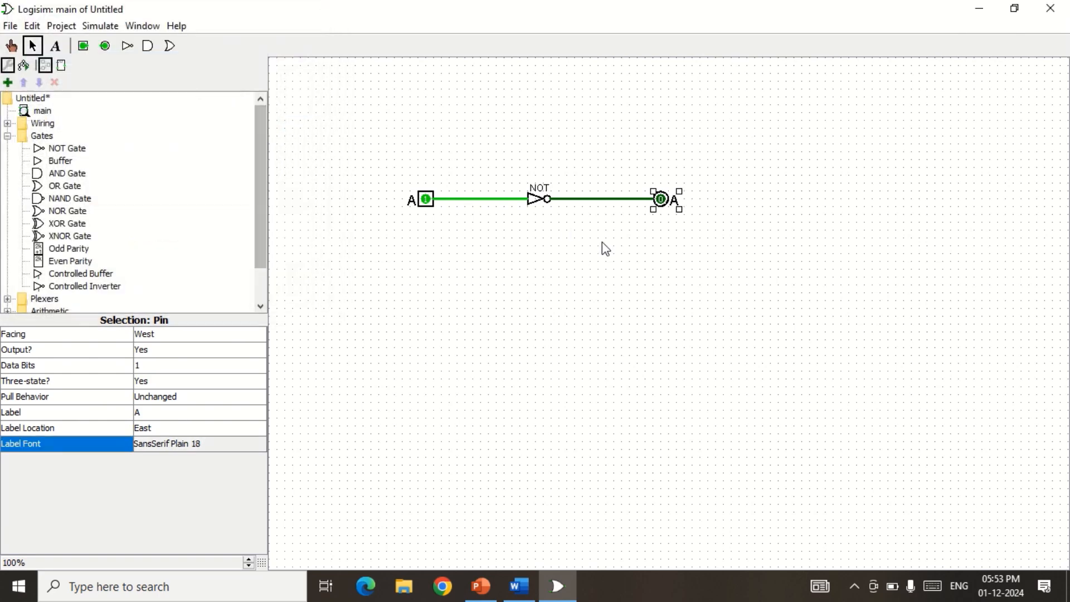
{"action": "left_click", "coordinate": [602, 242]}
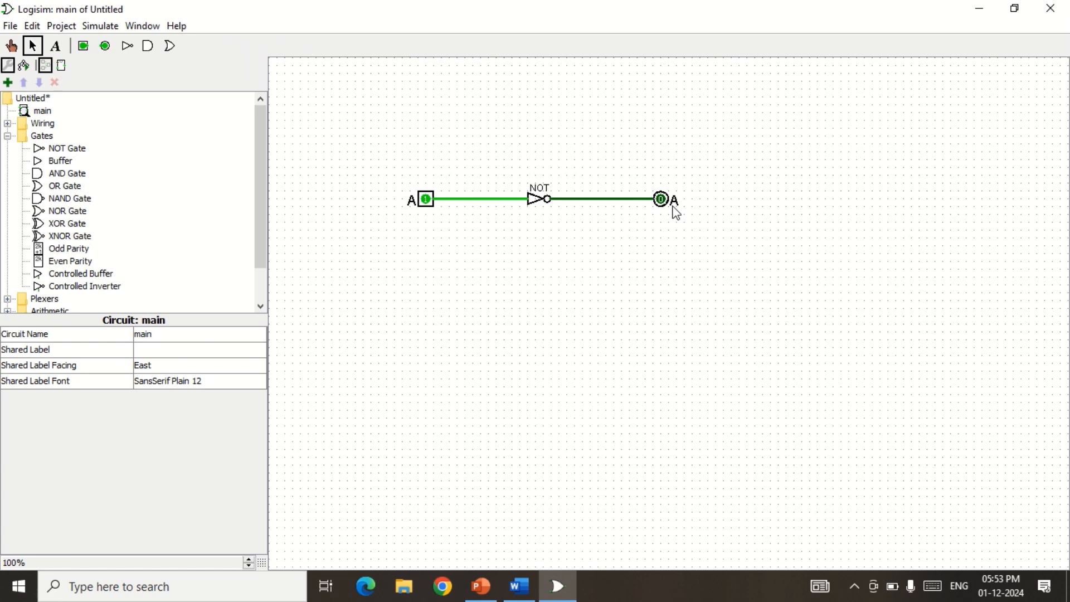
Add a text label containing a dash above the output pin of the NOT gate.
{"action": "left_click", "coordinate": [60, 49]}
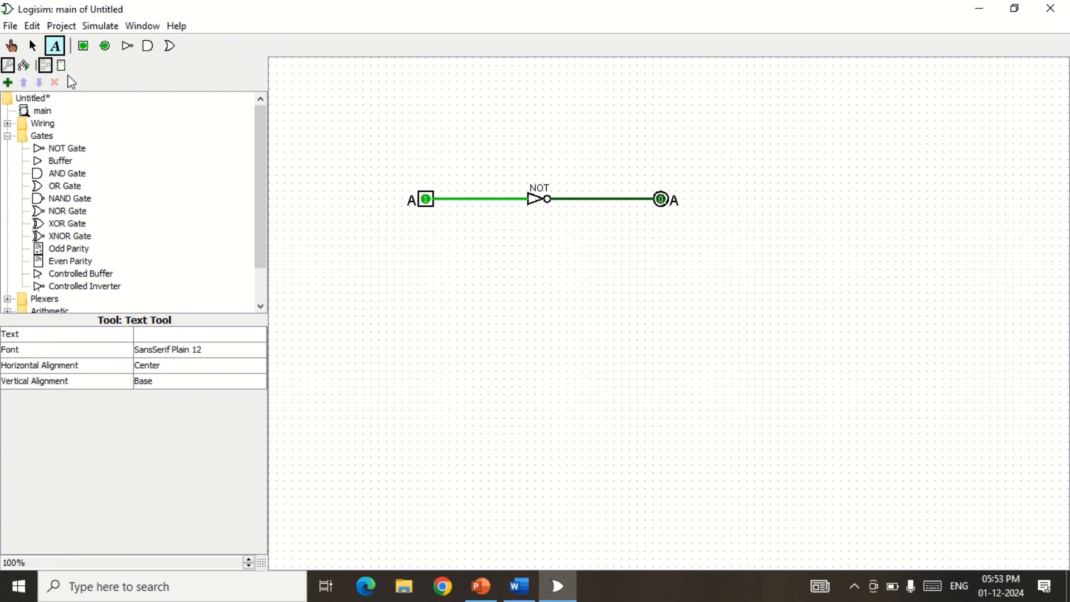
{"action": "left_click", "coordinate": [668, 164]}
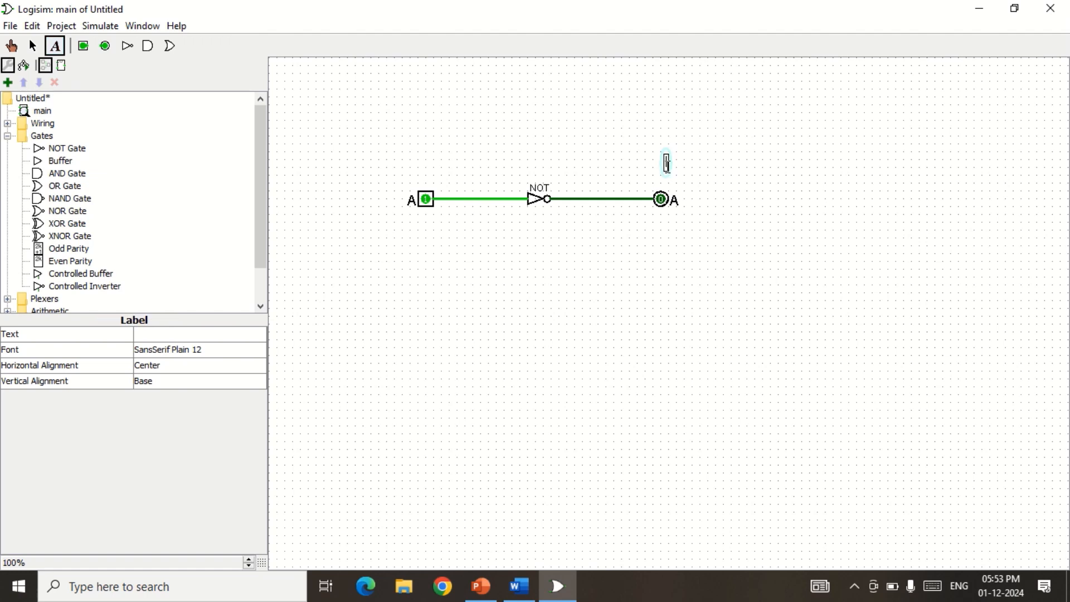
{"action": "left_click", "coordinate": [146, 334]}
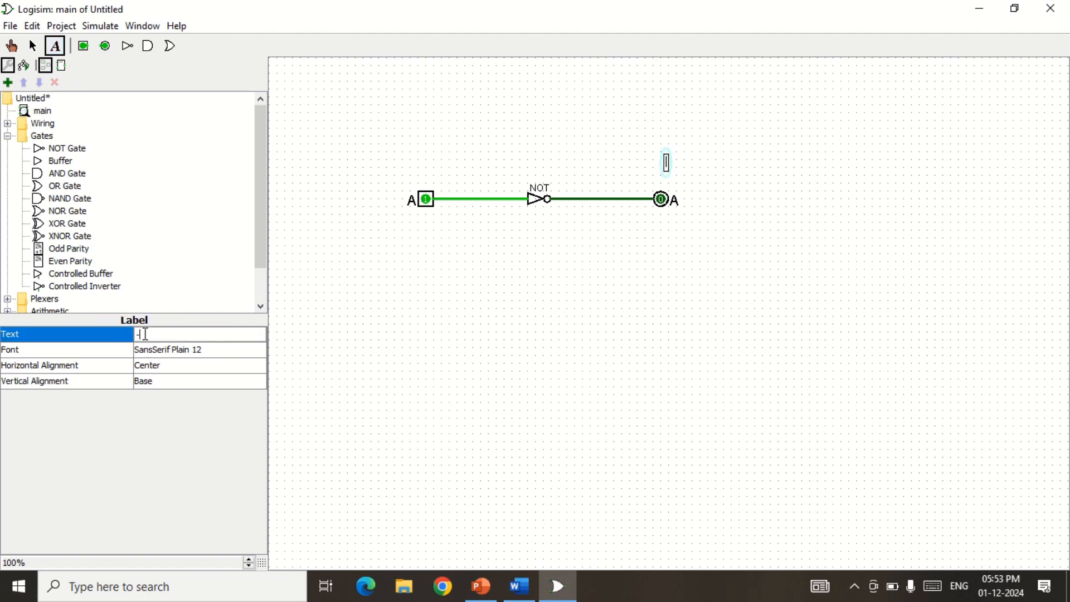
{"action": "key", "text": "Return"}
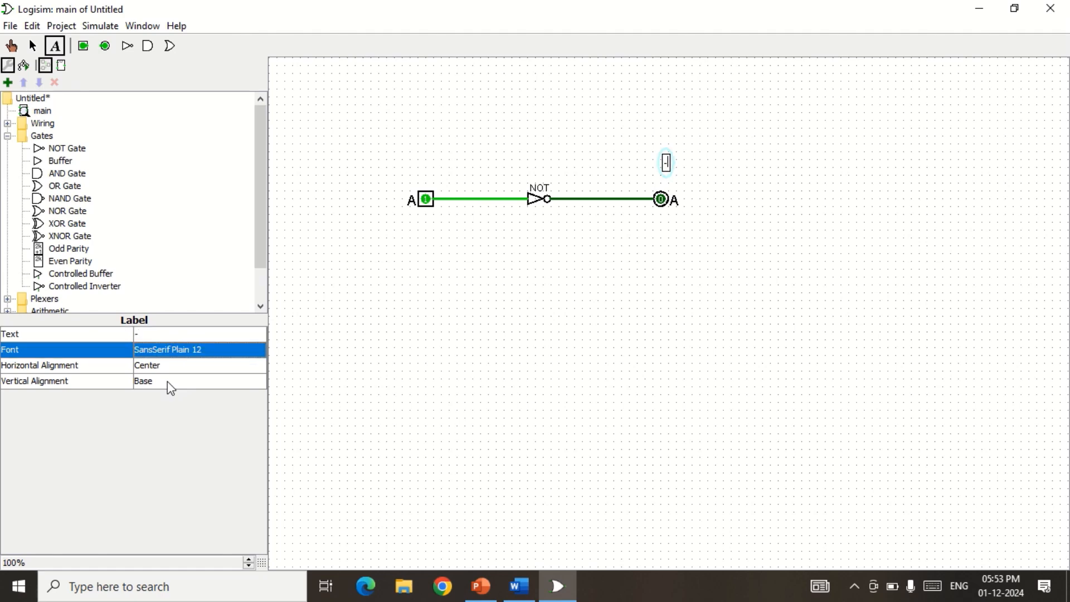
{"action": "left_click", "coordinate": [143, 334]}
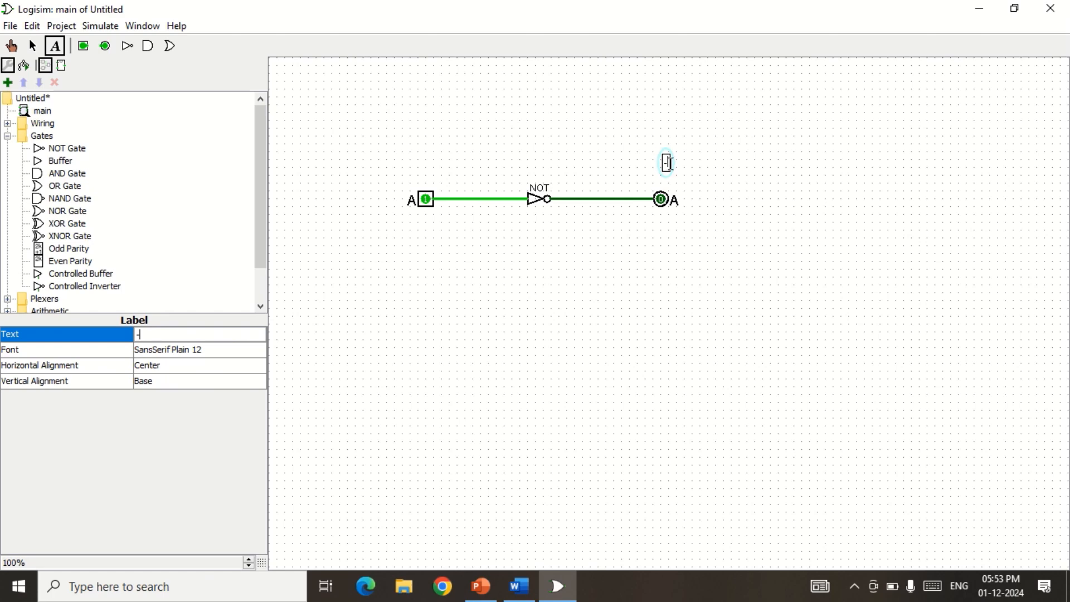
{"action": "key", "text": "Return"}
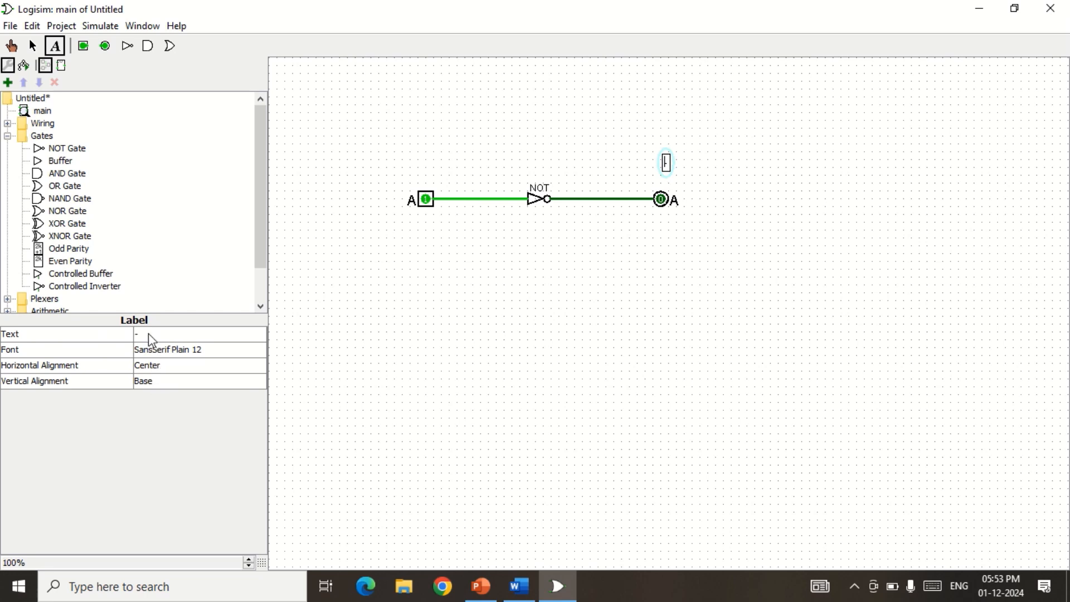
Set the dash label's font size to 56.
{"action": "left_click", "coordinate": [165, 357]}
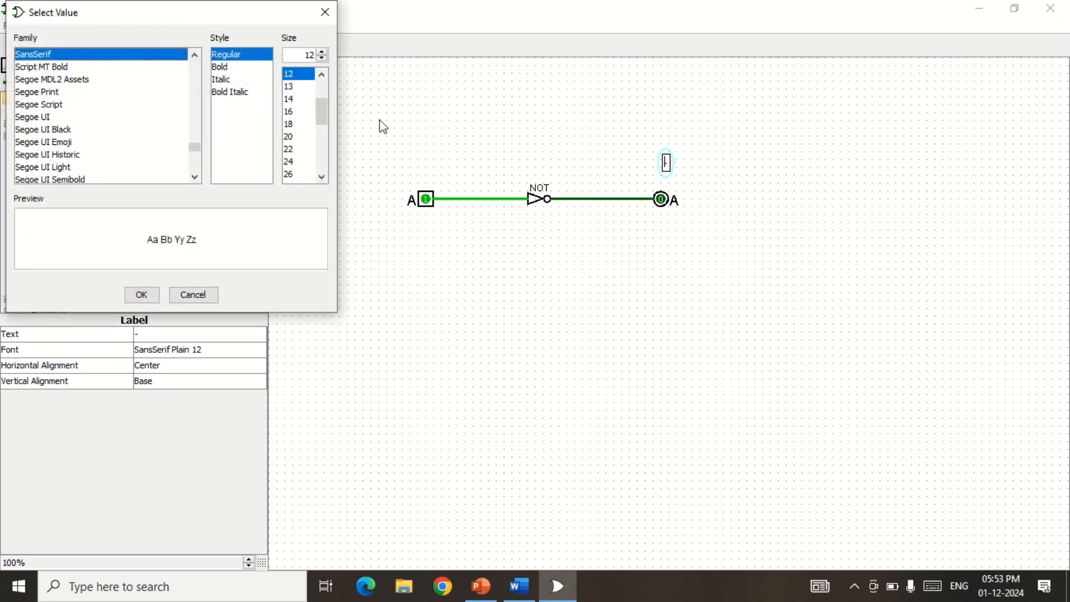
{"action": "left_click", "coordinate": [289, 174]}
{"action": "left_click", "coordinate": [322, 177]}
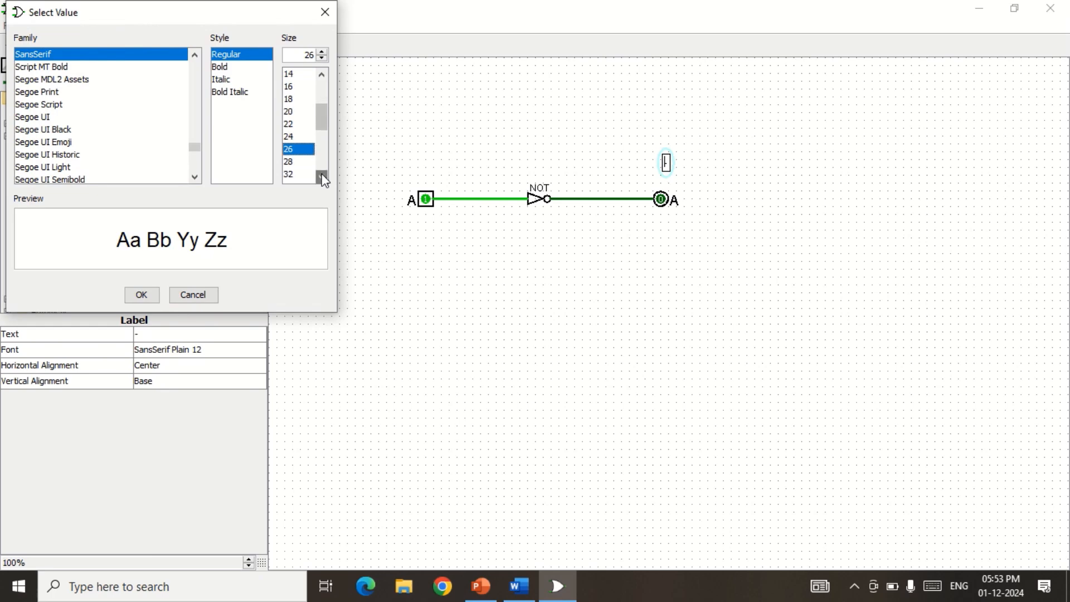
{"action": "left_click", "coordinate": [290, 174]}
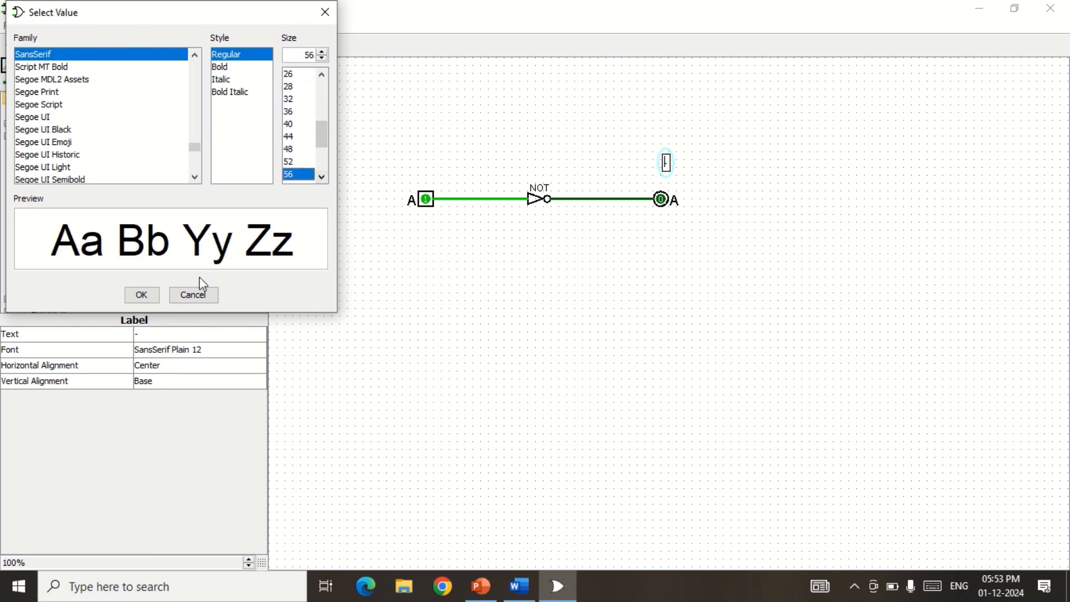
{"action": "left_click", "coordinate": [141, 294]}
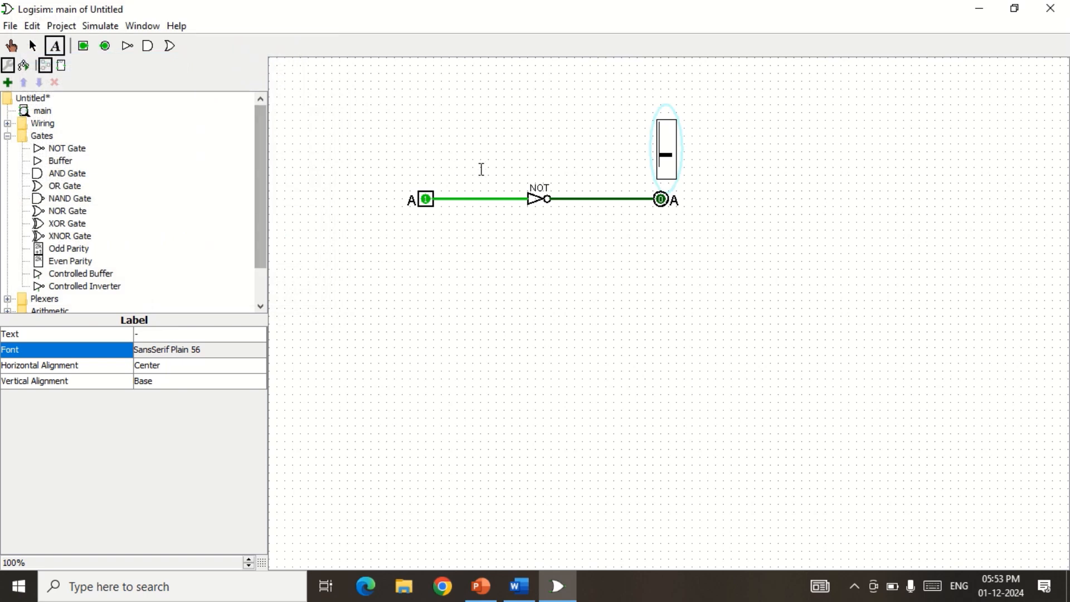
{"action": "left_click", "coordinate": [669, 137]}
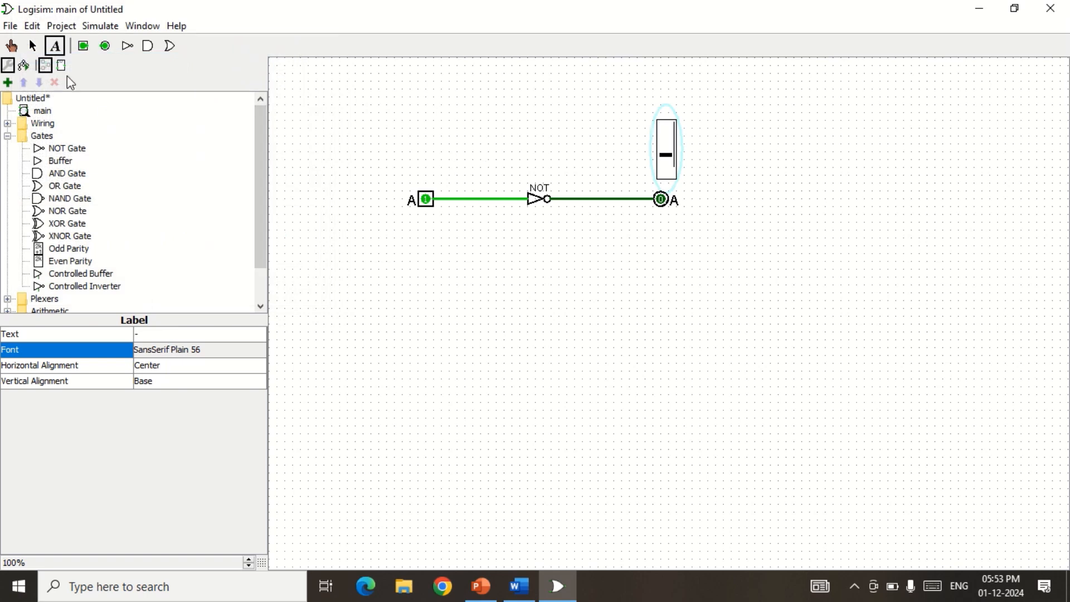
Move the dash directly over the output pin's letter A as a complement bar and deselect it.
{"action": "left_click", "coordinate": [32, 46]}
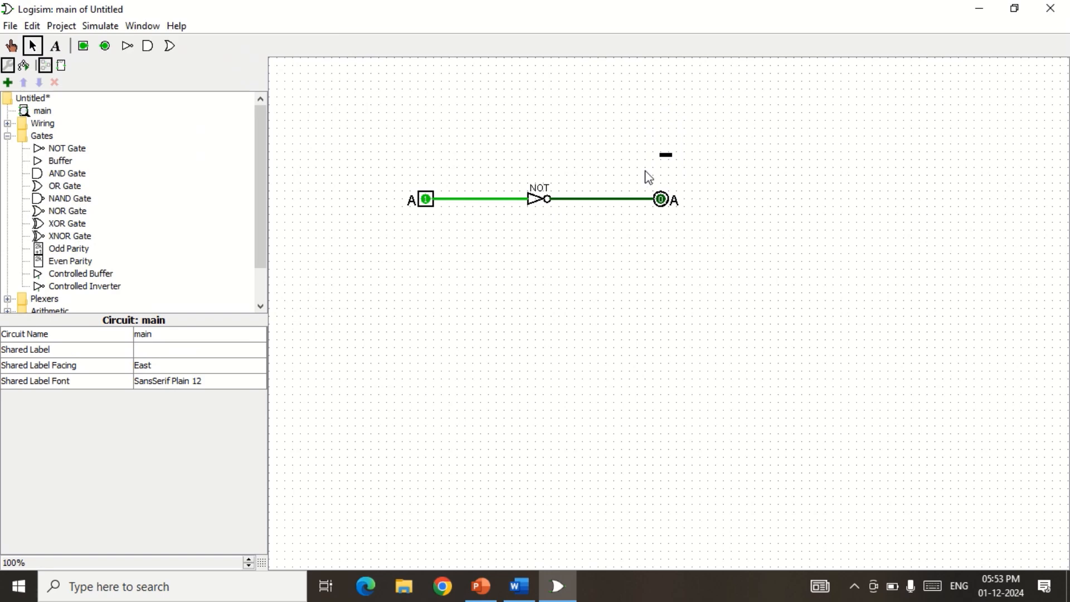
{"action": "left_click", "coordinate": [665, 154]}
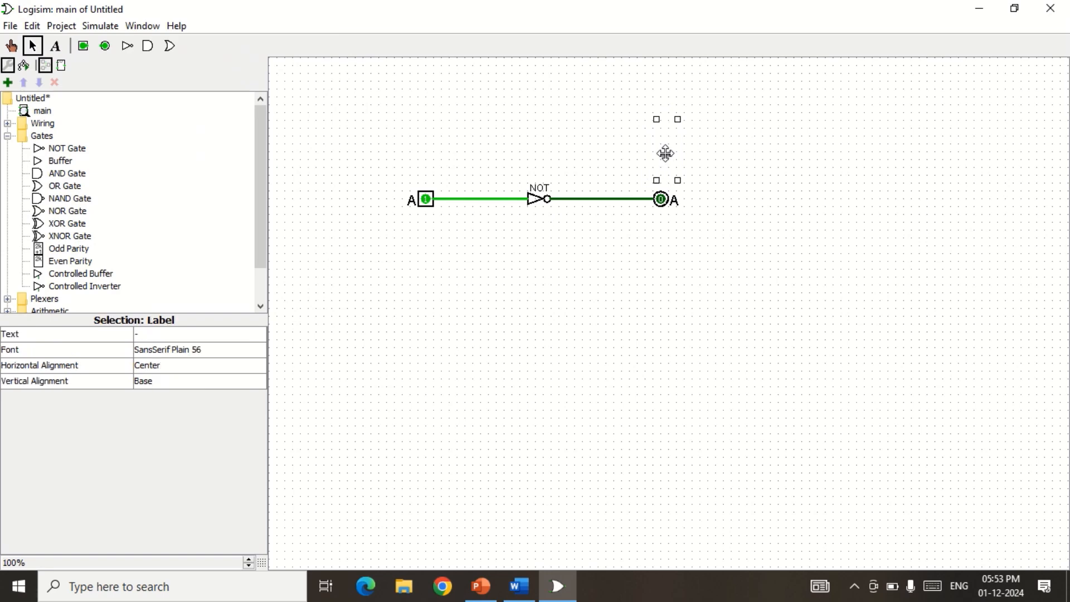
{"action": "left_click_drag", "start_coordinate": [666, 154], "coordinate": [680, 192]}
{"action": "left_click", "coordinate": [703, 233]}
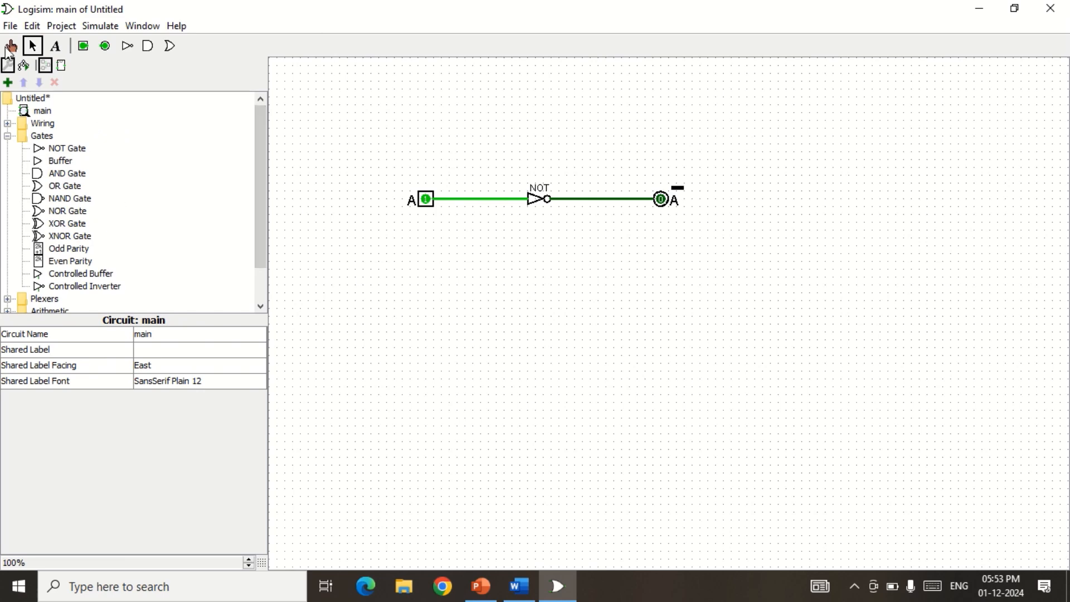
Simulate the NOT gate by toggling input A between 0 and 1 and check the output pin.
{"action": "left_click", "coordinate": [10, 47]}
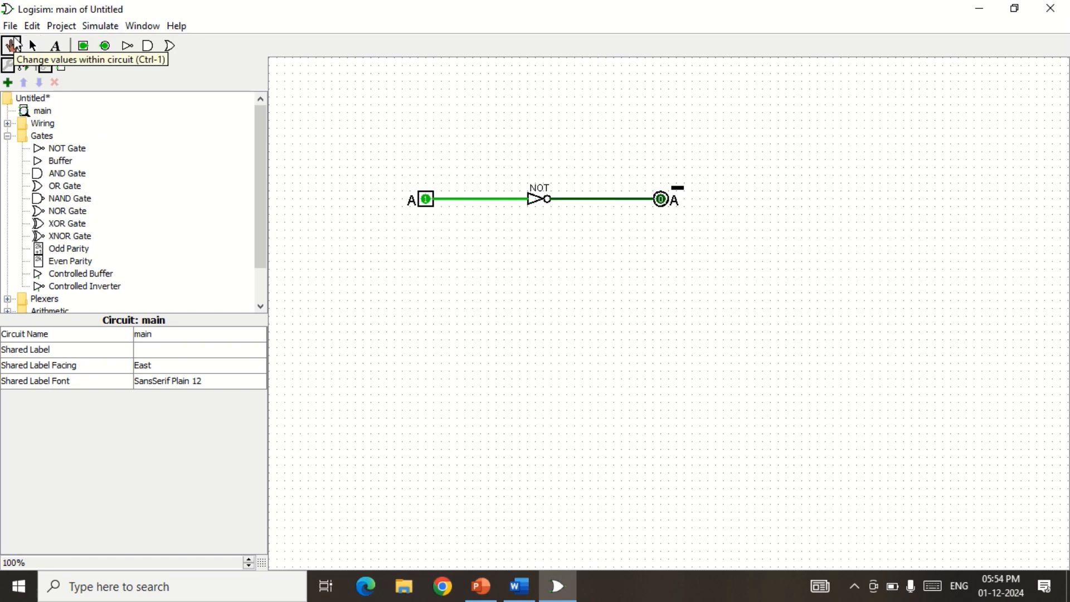
{"action": "left_click", "coordinate": [426, 199]}
{"action": "left_click", "coordinate": [426, 200]}
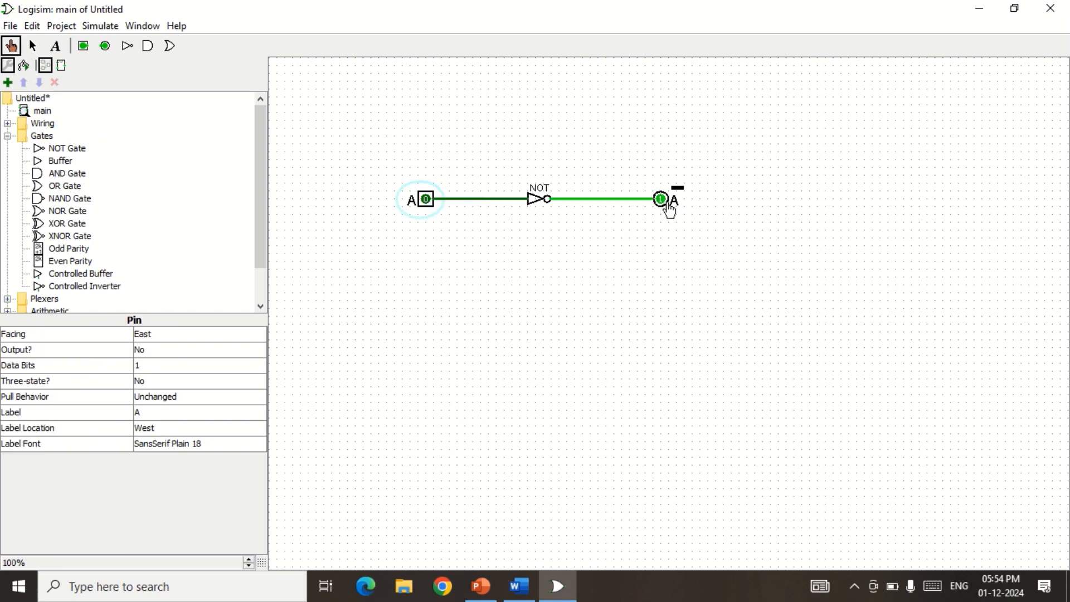
{"action": "left_click", "coordinate": [426, 200]}
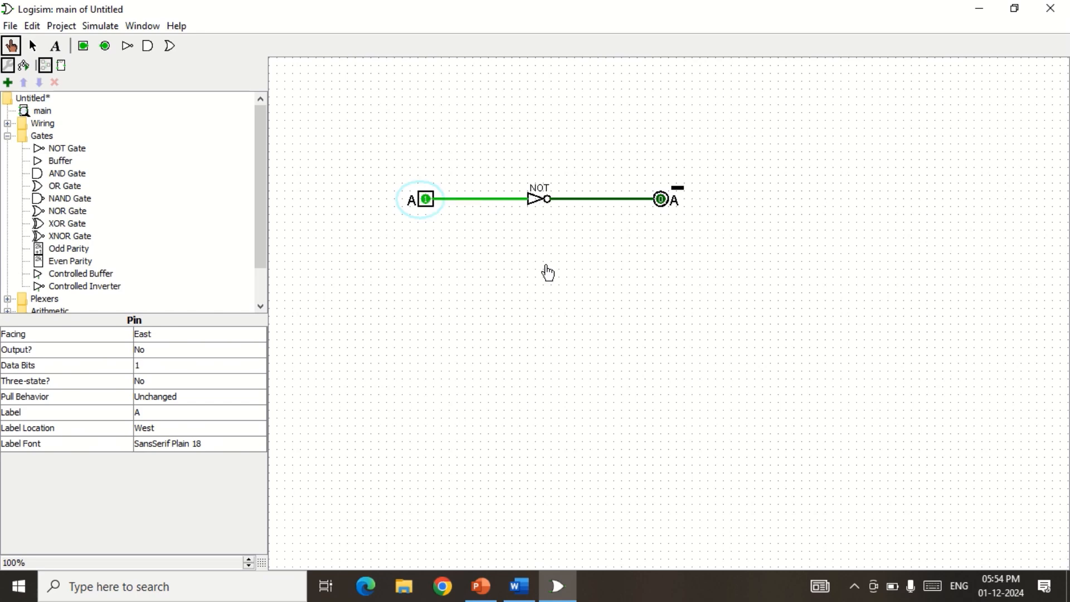
Check the NOT gate truth table in the Word document, return to Logisim and toggle input A again to compare.
{"action": "left_click", "coordinate": [520, 590]}
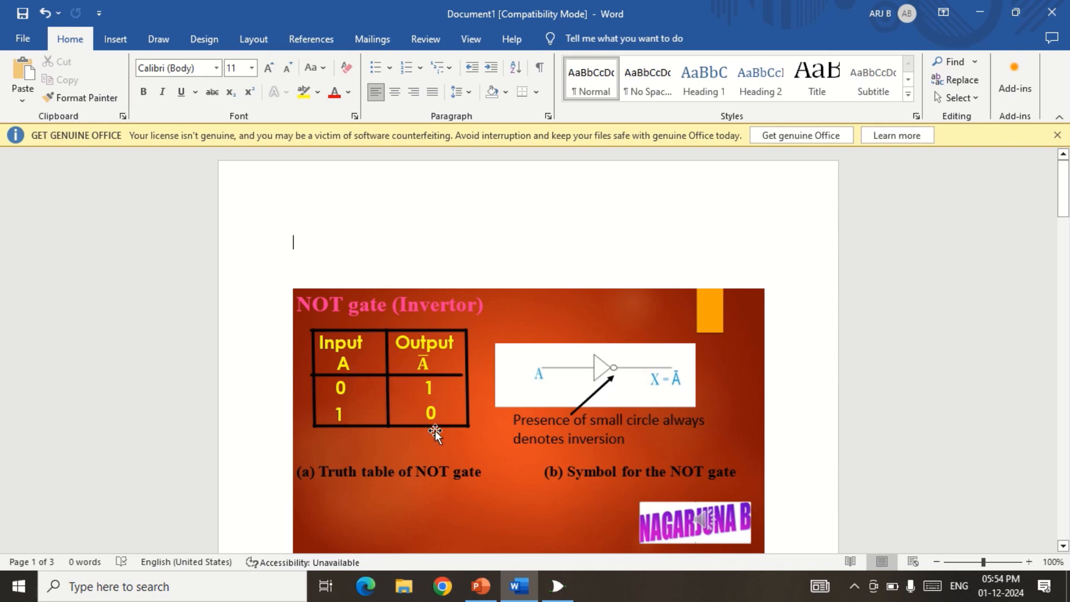
{"action": "key", "text": "alt+Tab"}
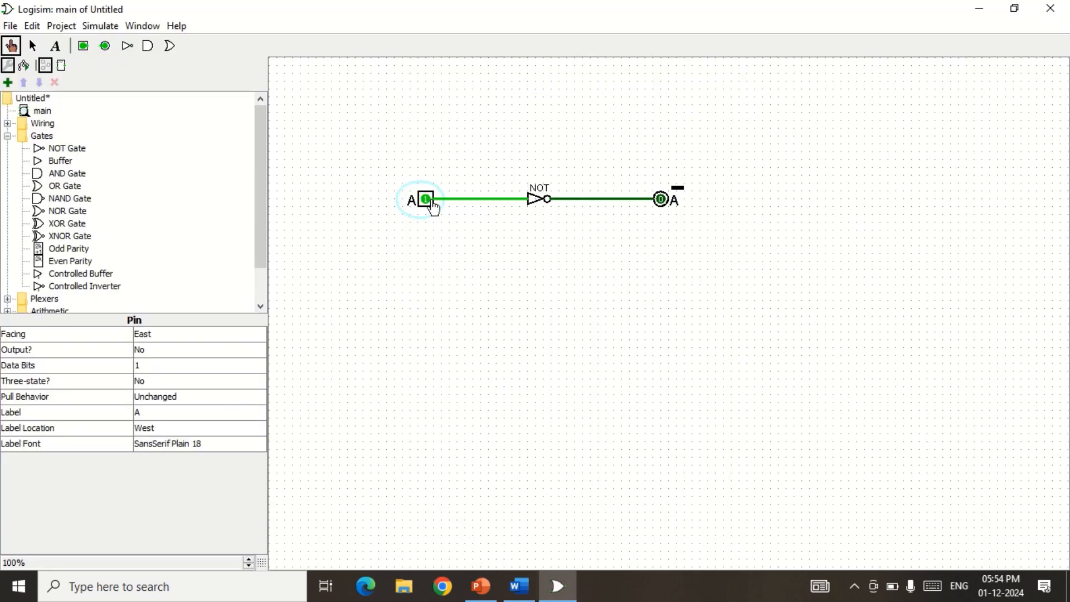
{"action": "left_click", "coordinate": [427, 201]}
{"action": "left_click", "coordinate": [427, 201]}
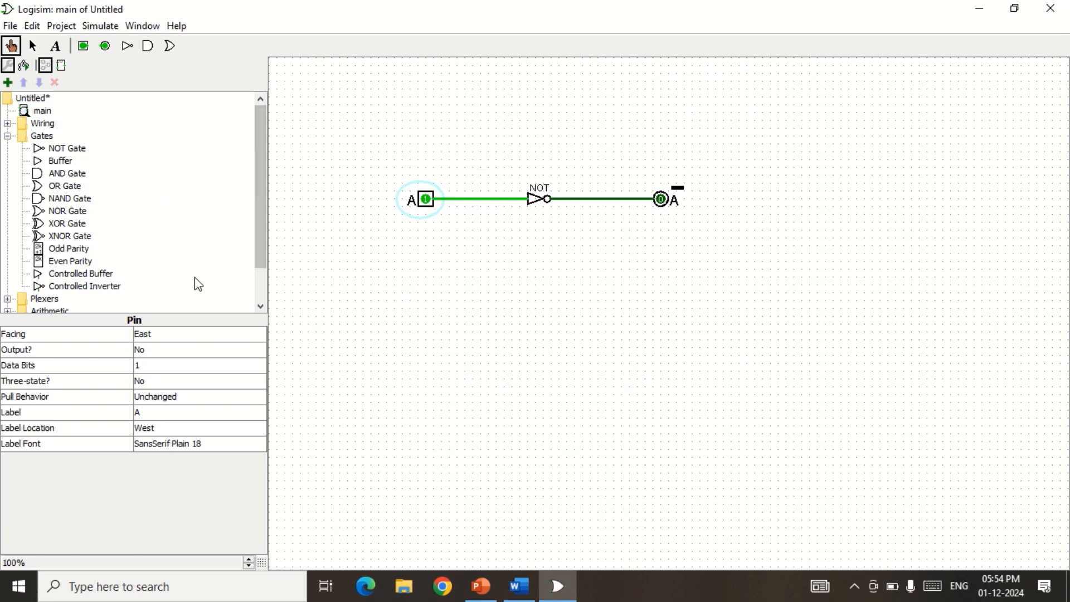
Add the text label NOT GATE above the NOT gate circuit.
{"action": "left_click", "coordinate": [55, 46]}
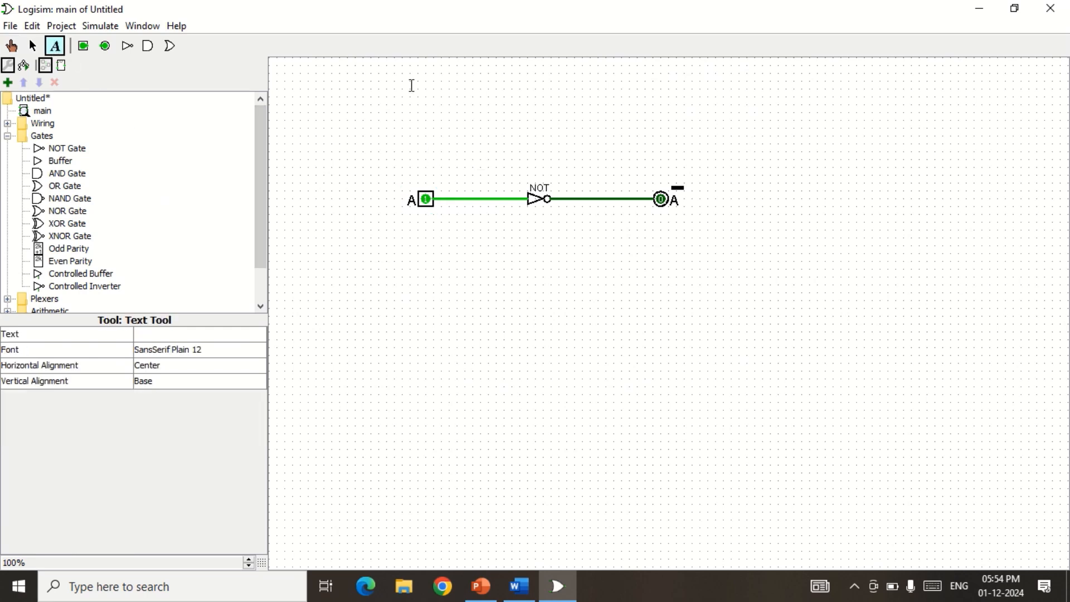
{"action": "left_click", "coordinate": [529, 149]}
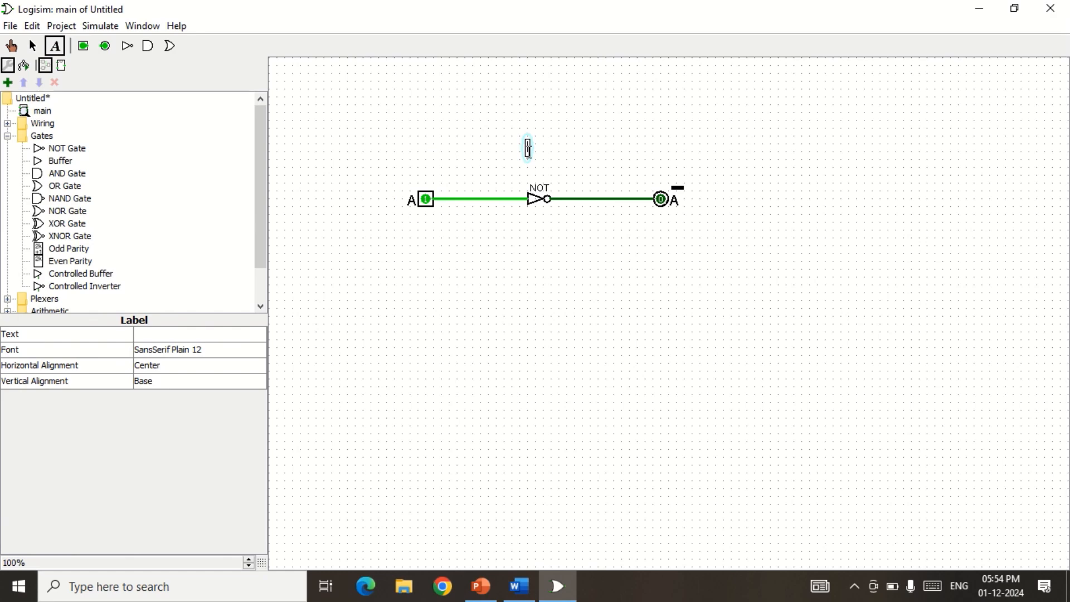
{"action": "type", "text": "NOT GATE"}
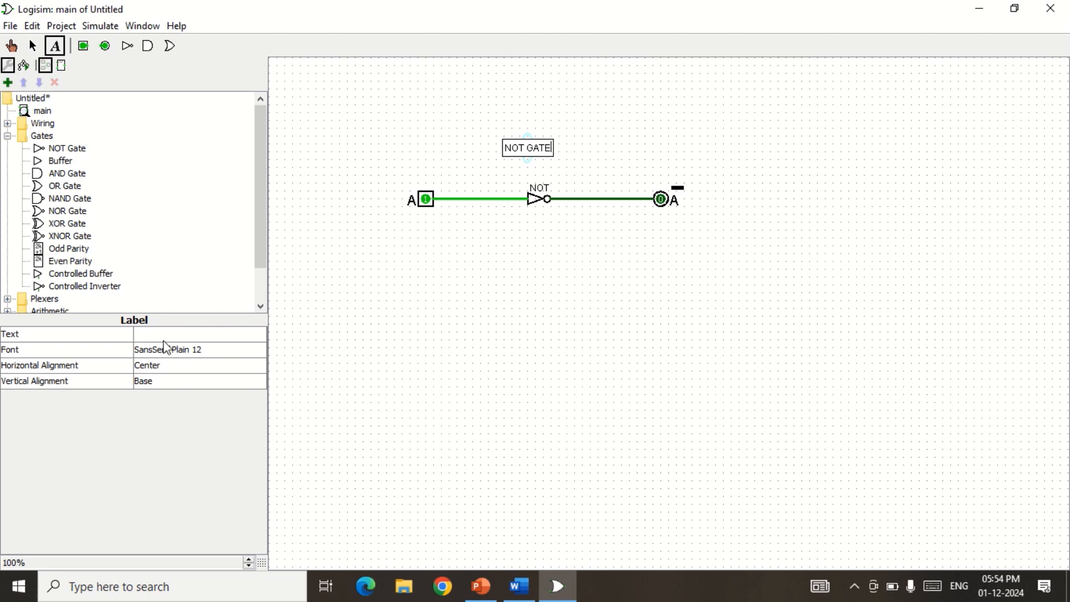
Format the NOT GATE title in bold at font size 20.
{"action": "left_click", "coordinate": [167, 351]}
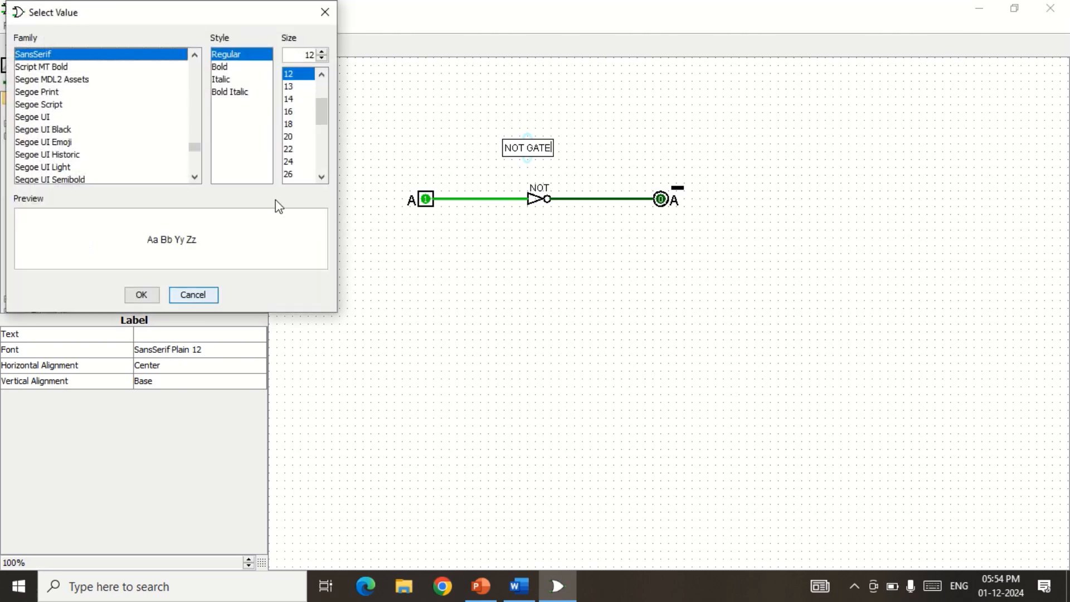
{"action": "left_click", "coordinate": [303, 136]}
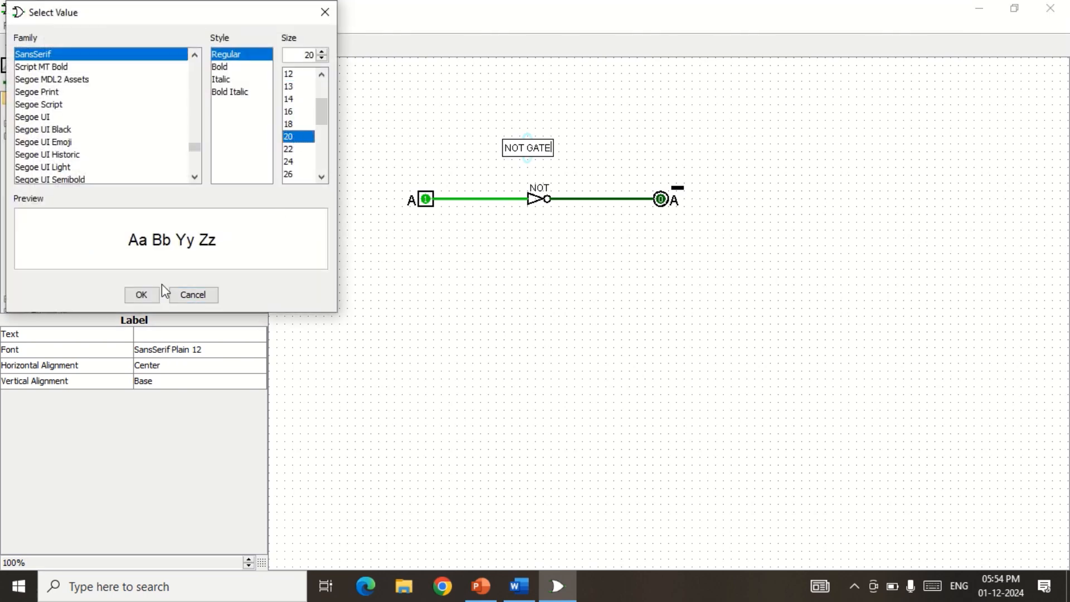
{"action": "left_click", "coordinate": [150, 301]}
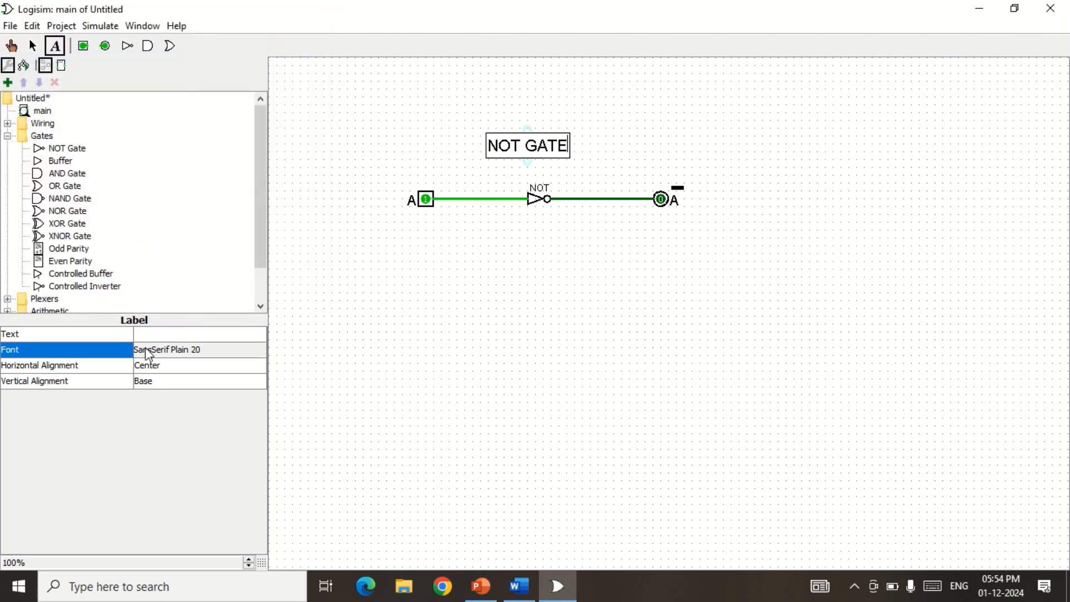
{"action": "left_click", "coordinate": [148, 354]}
{"action": "left_click", "coordinate": [227, 68]}
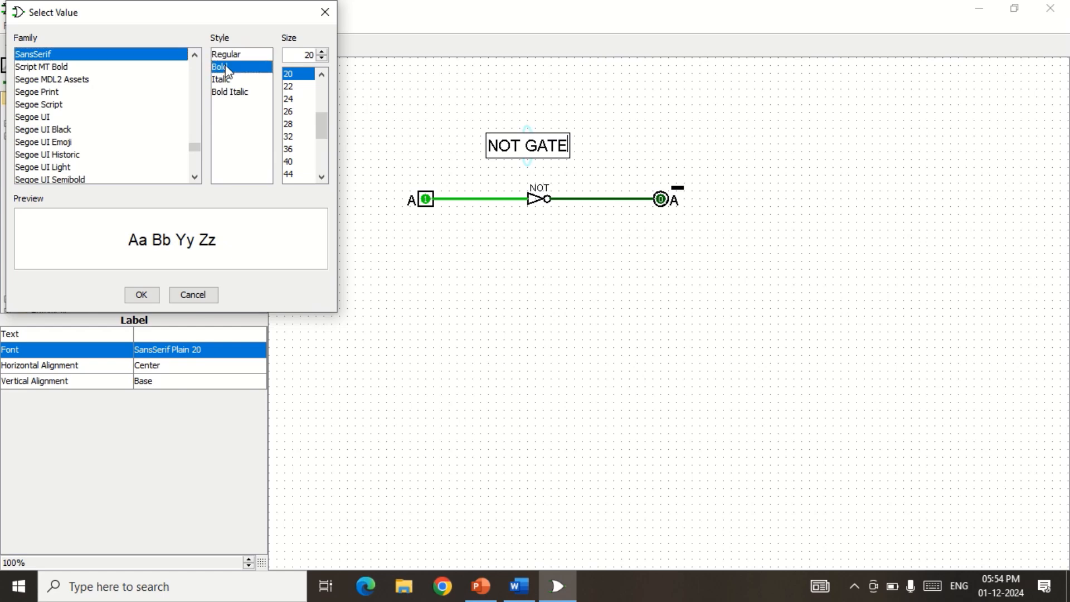
{"action": "left_click", "coordinate": [146, 297]}
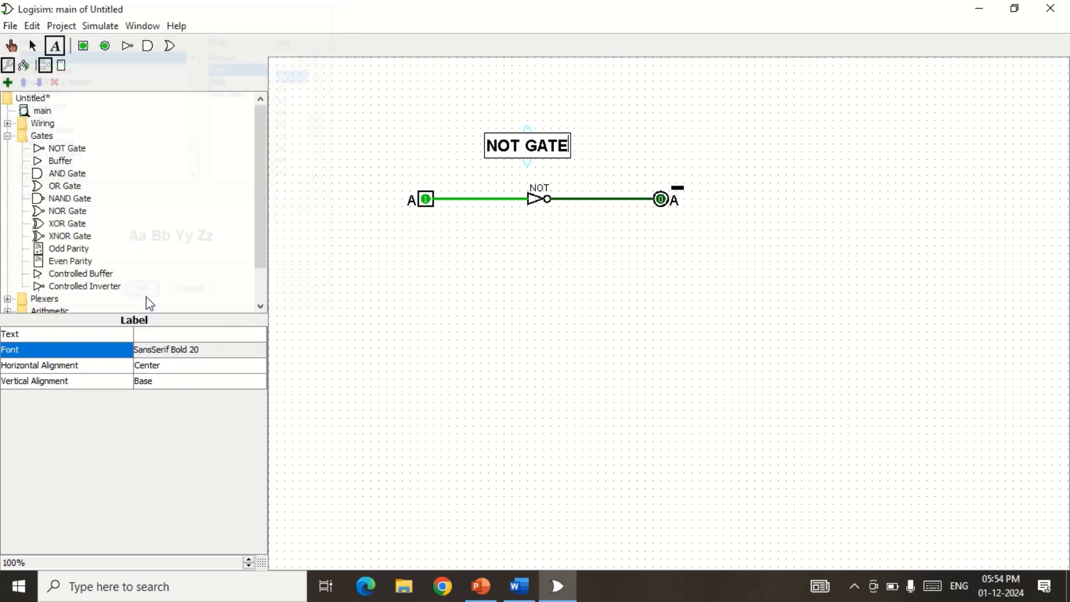
Add the text label AND GATE below the NOT gate circuit in bold at font size 22.
{"action": "left_click", "coordinate": [425, 282]}
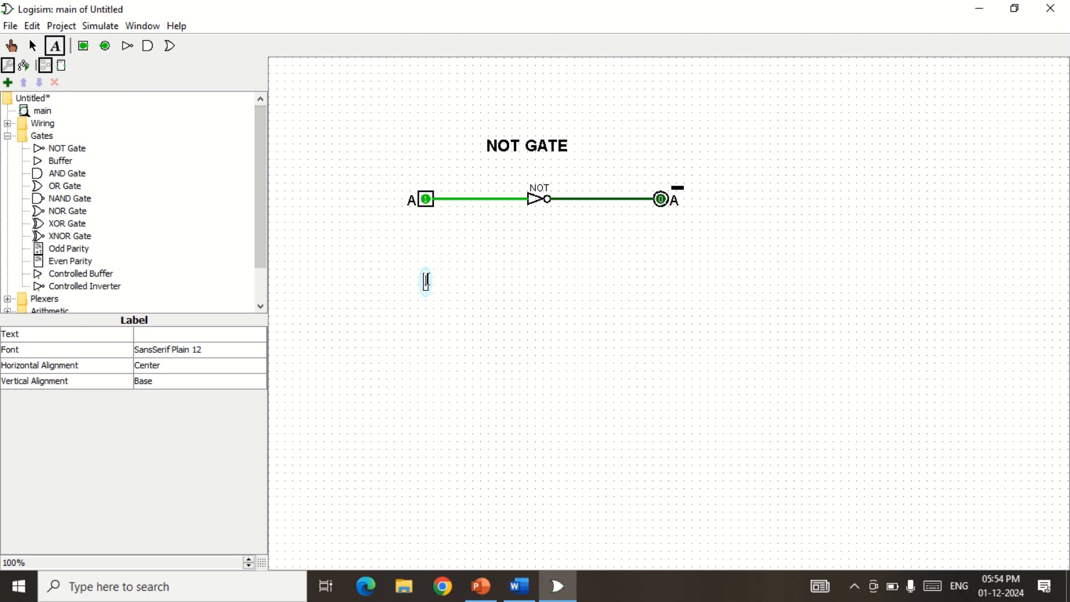
{"action": "type", "text": "AND GATE"}
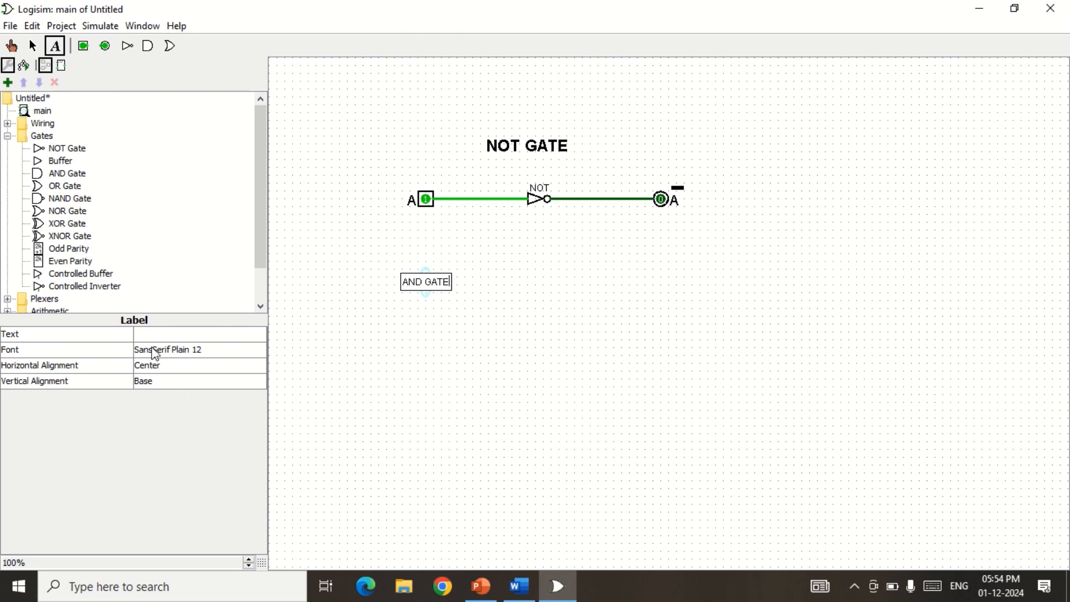
{"action": "left_click", "coordinate": [161, 352]}
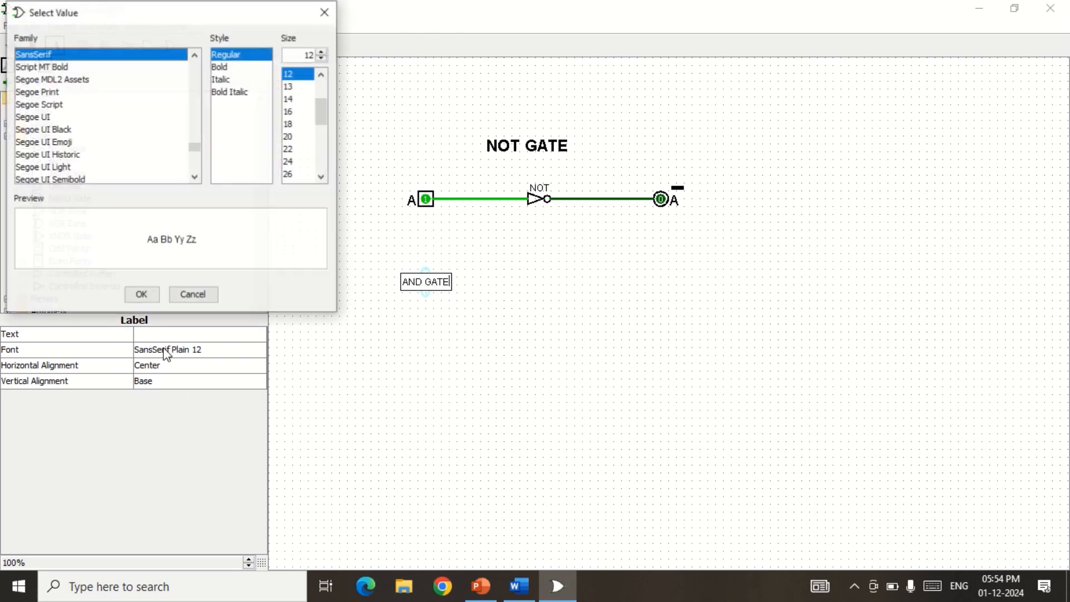
{"action": "left_click", "coordinate": [228, 68]}
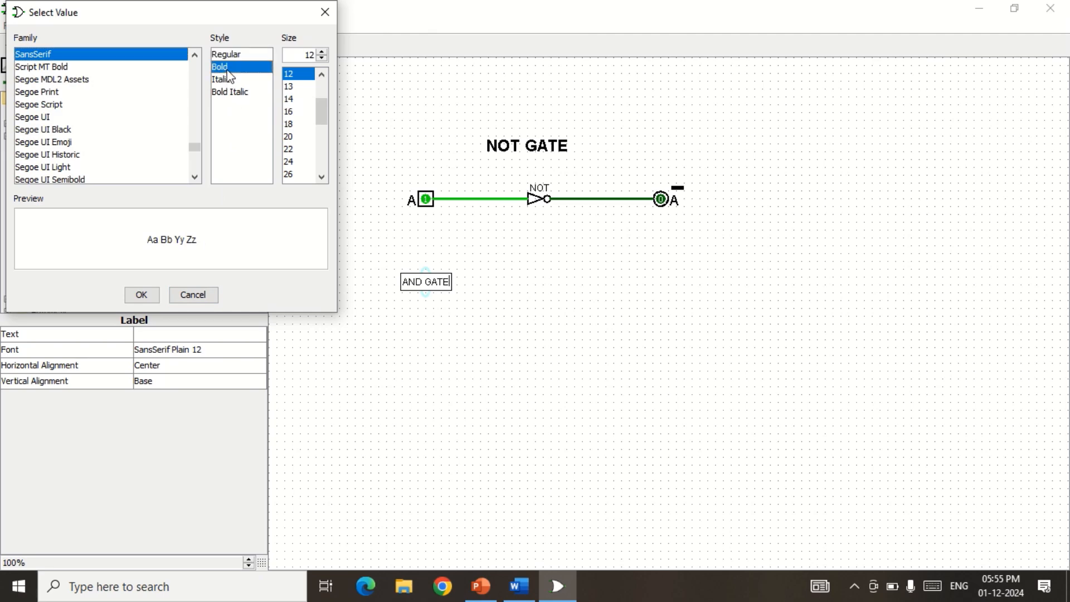
{"action": "left_click", "coordinate": [291, 150]}
{"action": "left_click", "coordinate": [142, 296]}
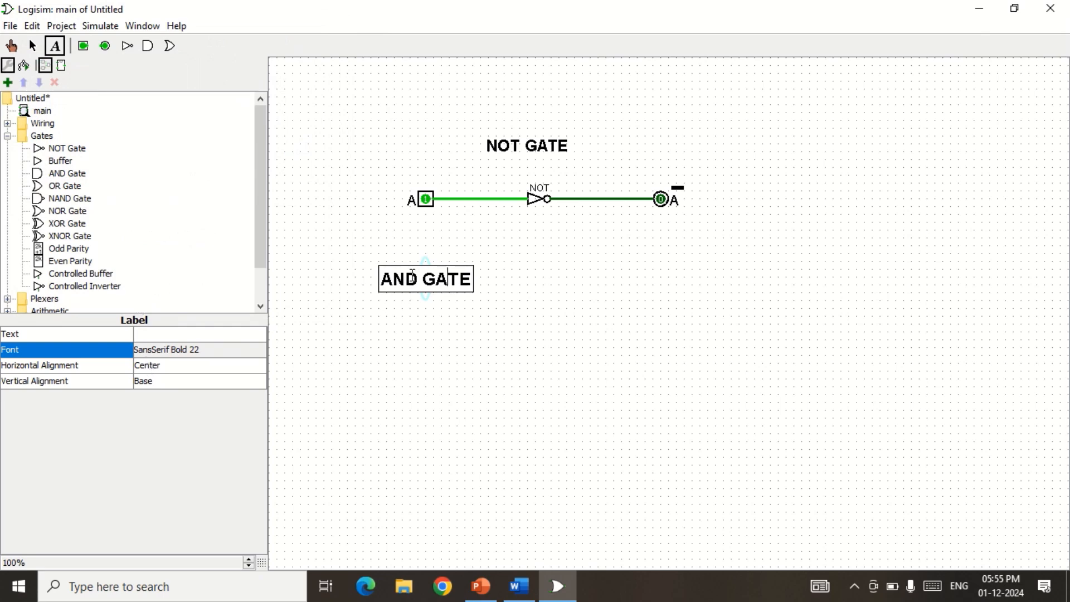
Move the AND GATE title so it is centred beneath the NOT gate circuit and deselect it.
{"action": "left_click", "coordinate": [33, 46]}
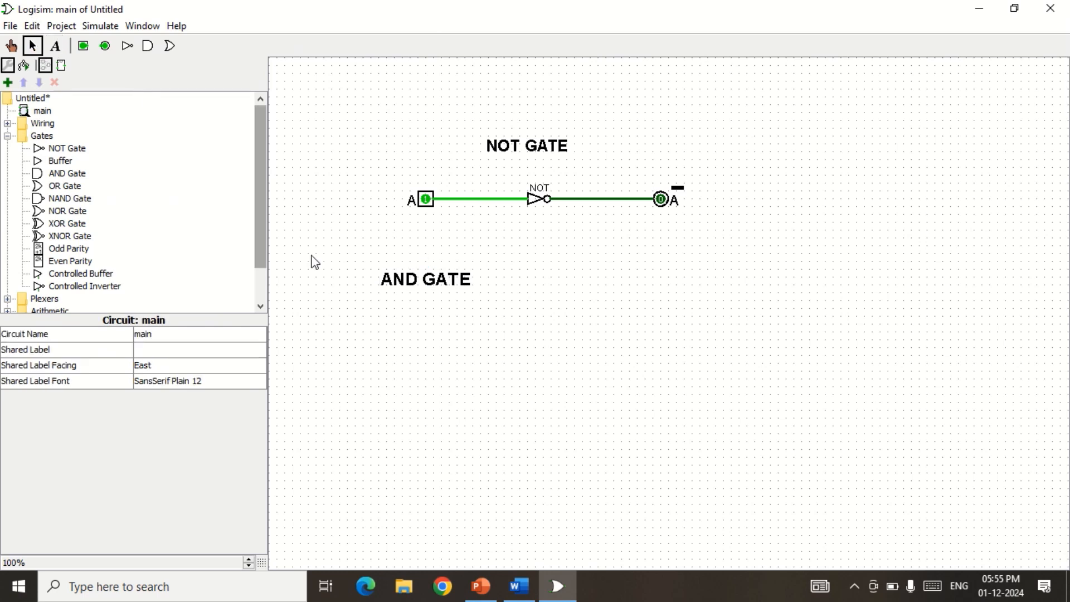
{"action": "left_click_drag", "start_coordinate": [427, 285], "coordinate": [536, 275]}
{"action": "left_click", "coordinate": [406, 311]}
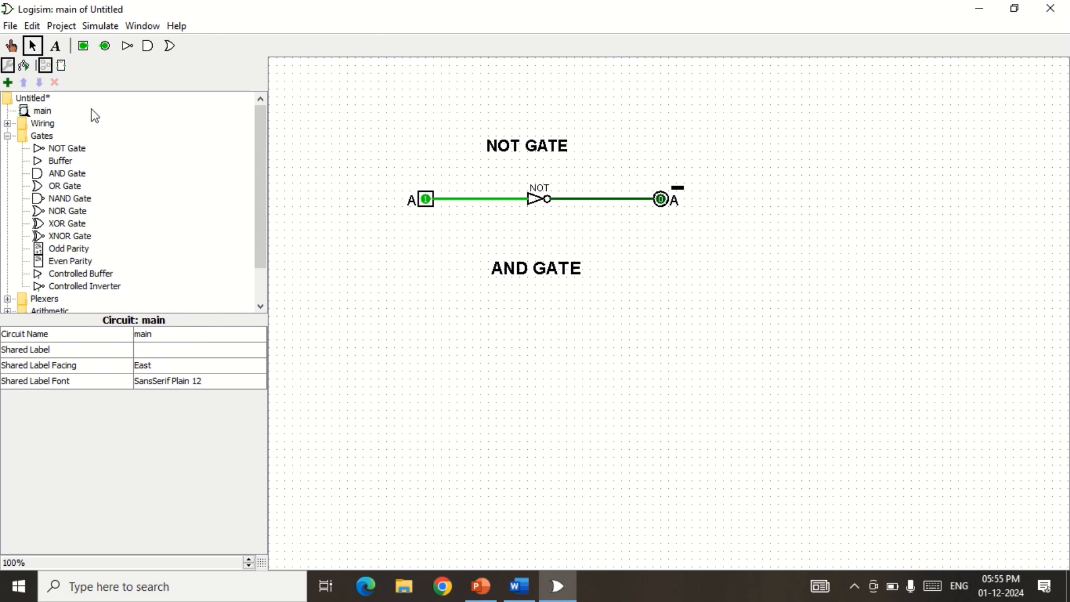
Switch to Word and paste the AND Gate slide with its truth table and logic symbol below the OR Gate slide.
{"action": "left_click", "coordinate": [522, 588]}
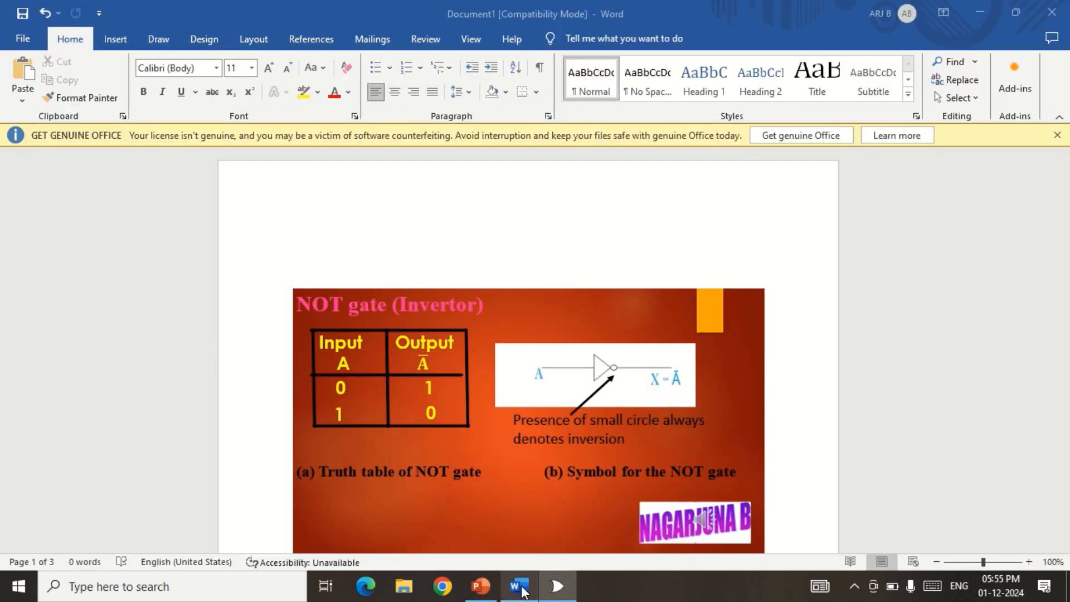
{"action": "key", "text": "Down"}
{"action": "key", "text": "Down"}
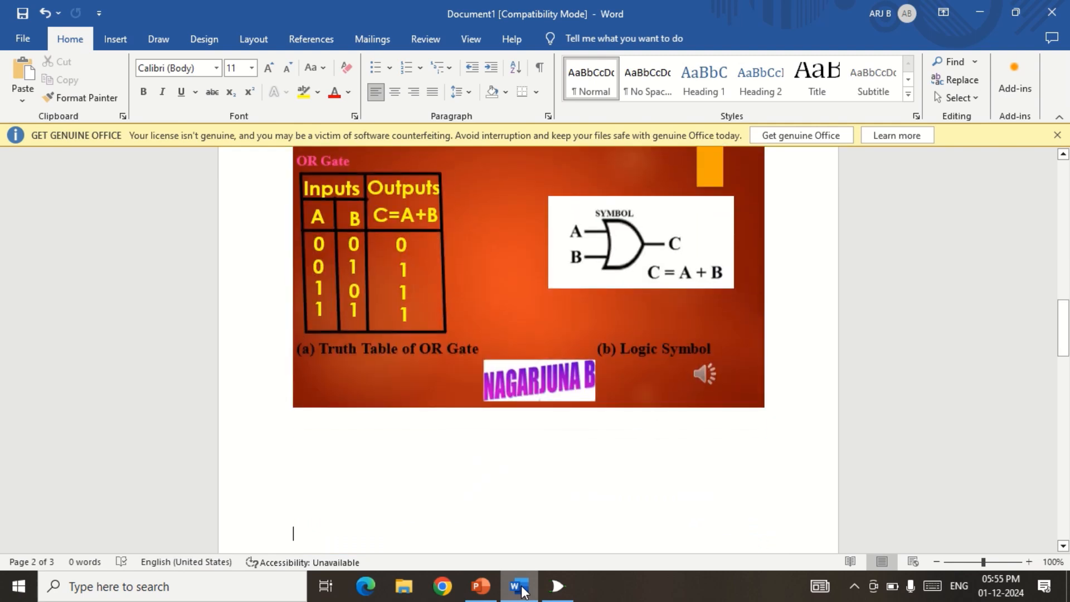
{"action": "key", "text": "ctrl+v"}
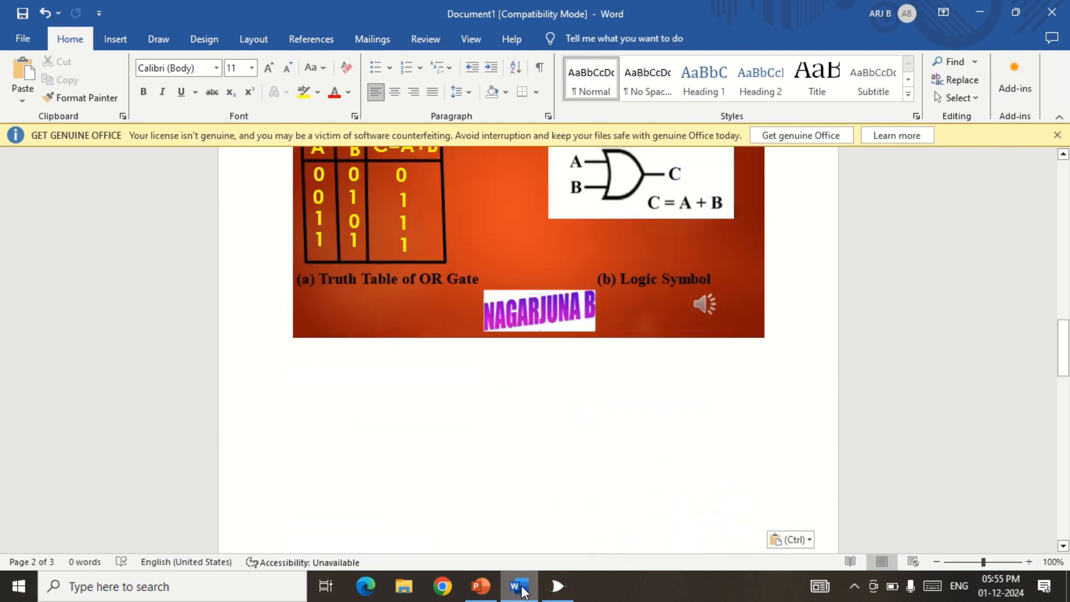
{"action": "key", "text": "ctrl+v"}
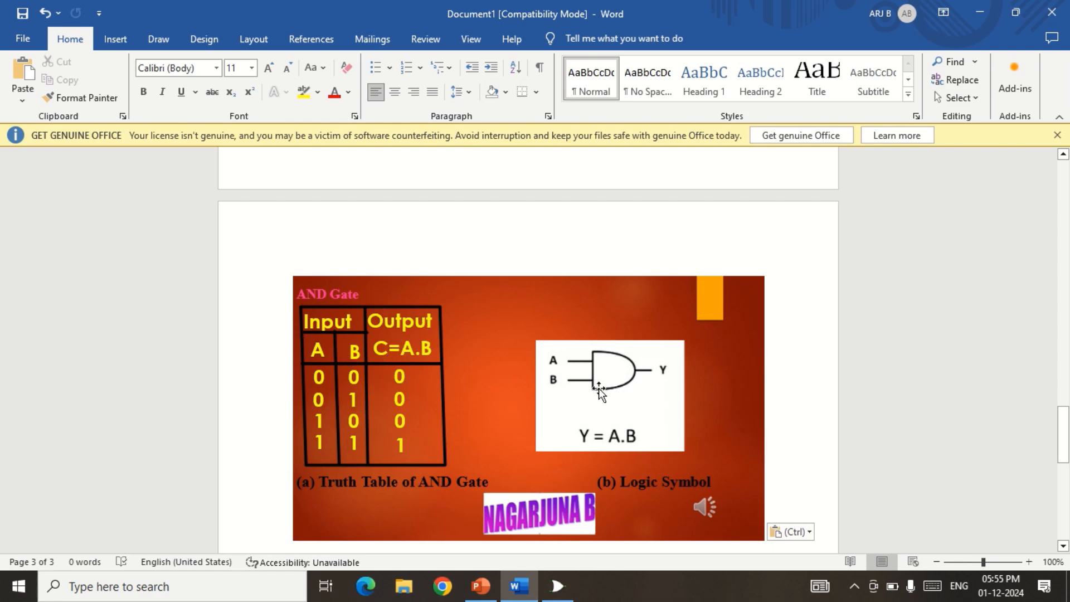
Switch back to Logisim and place an AND gate below the AND GATE title.
{"action": "key", "text": "alt+Tab"}
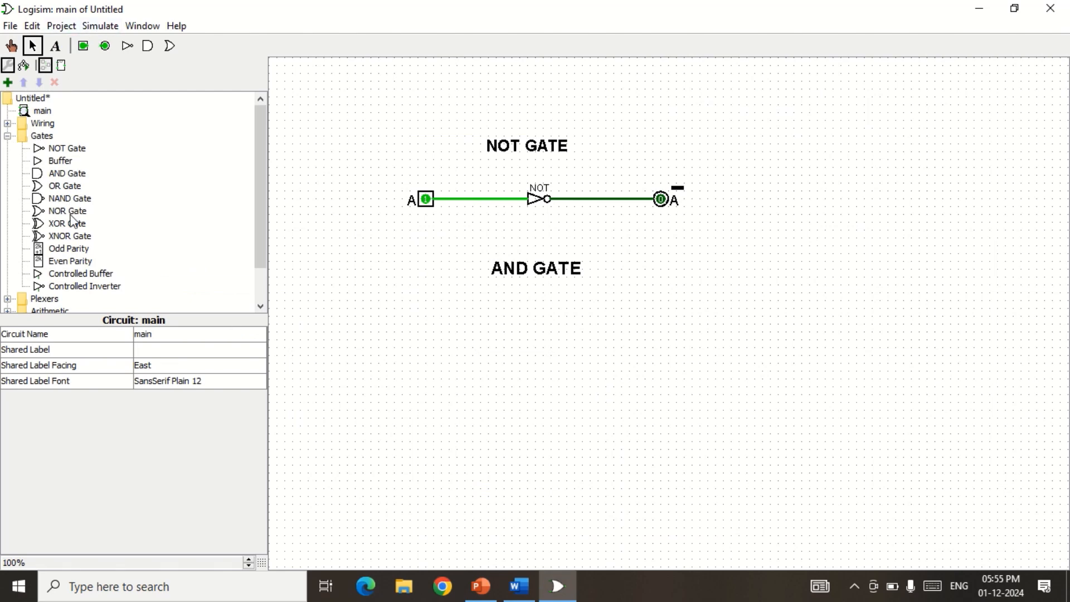
{"action": "left_click", "coordinate": [52, 174]}
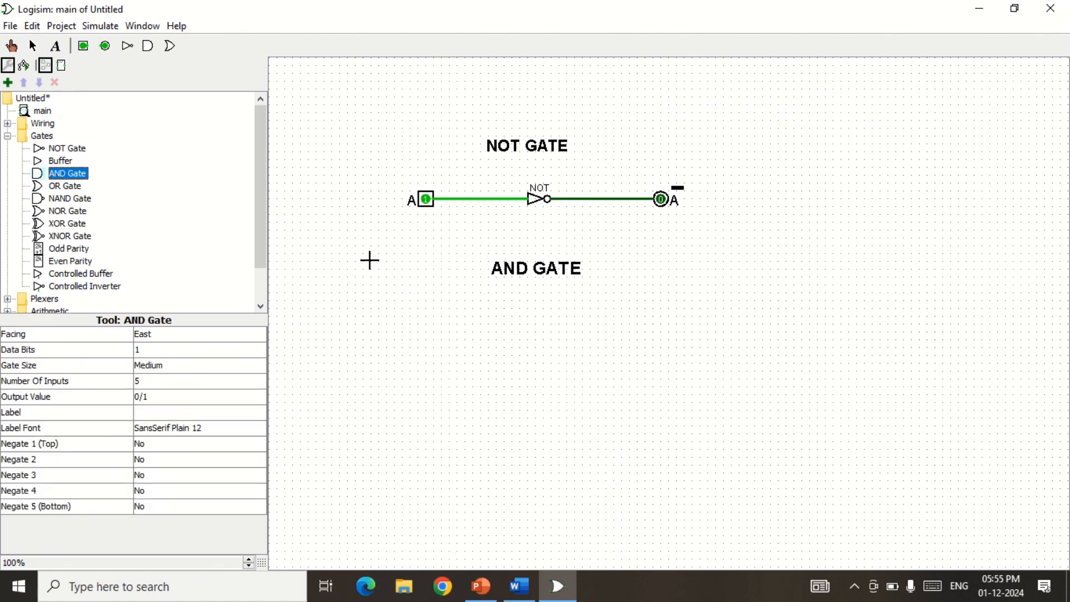
{"action": "left_click", "coordinate": [543, 364]}
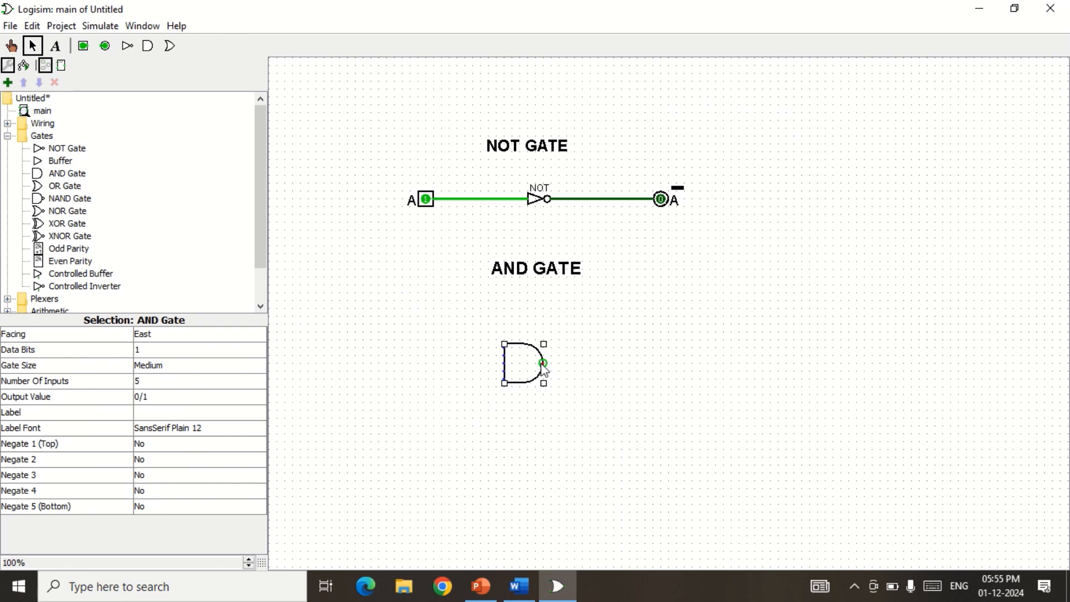
Place two input pins one above the other before the AND gate and wire each to a gate input.
{"action": "left_click", "coordinate": [82, 48]}
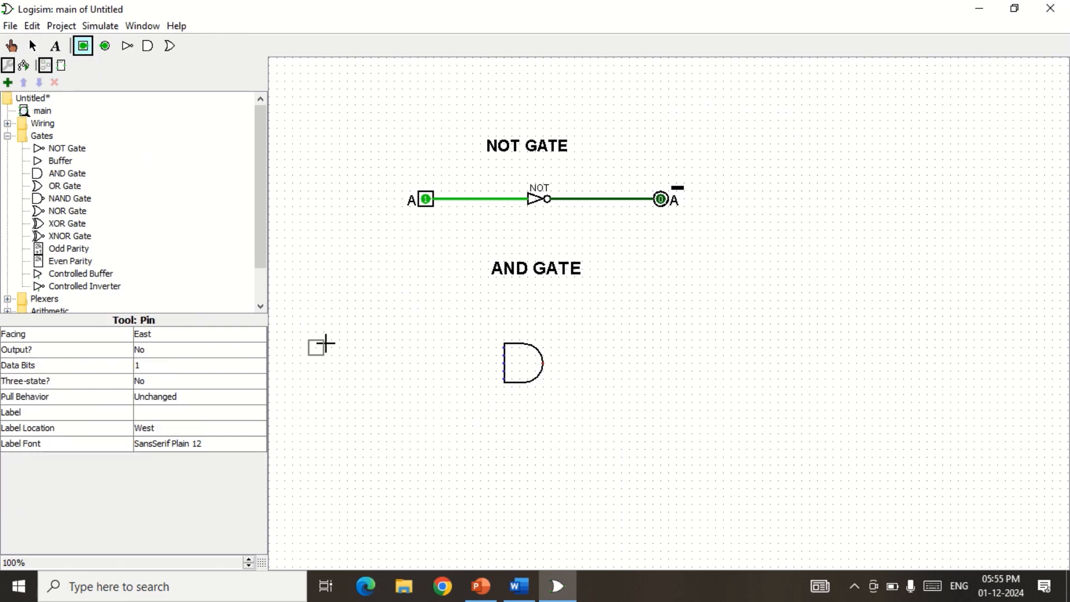
{"action": "left_click", "coordinate": [427, 355]}
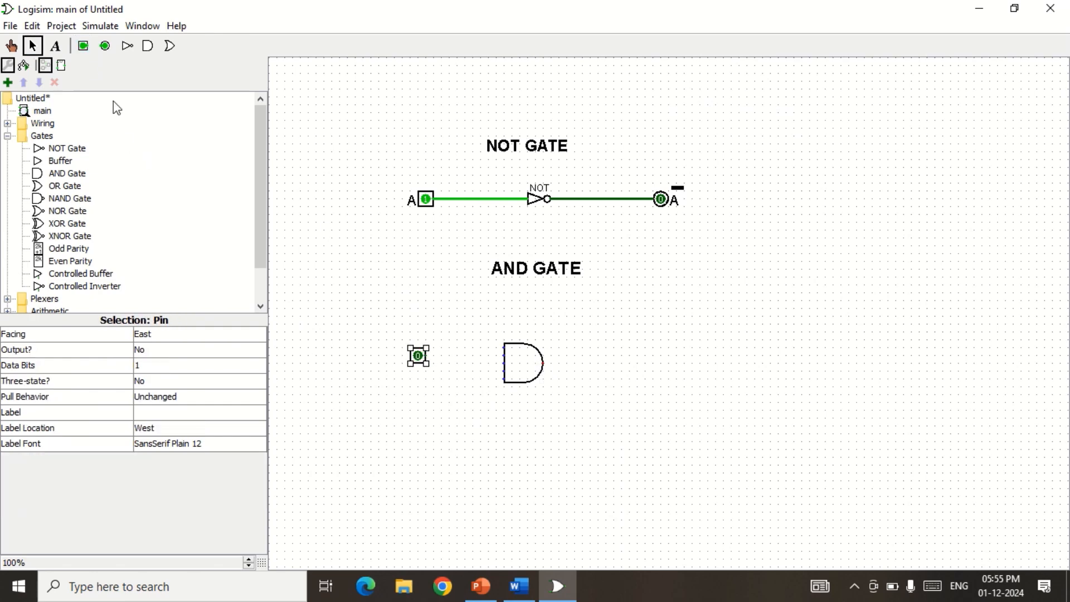
{"action": "left_click", "coordinate": [83, 46]}
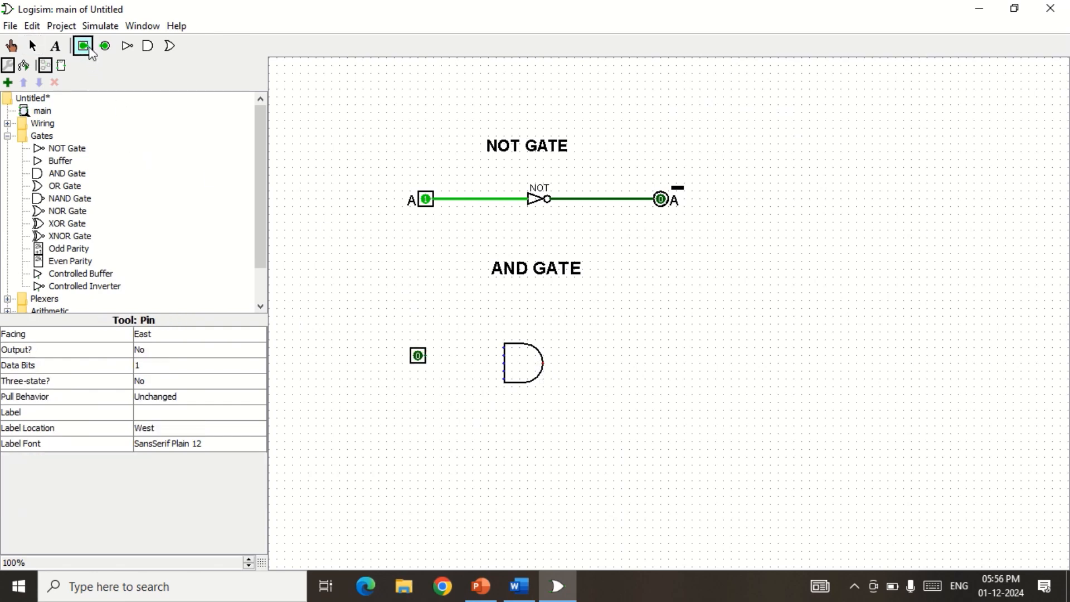
{"action": "left_click", "coordinate": [424, 377]}
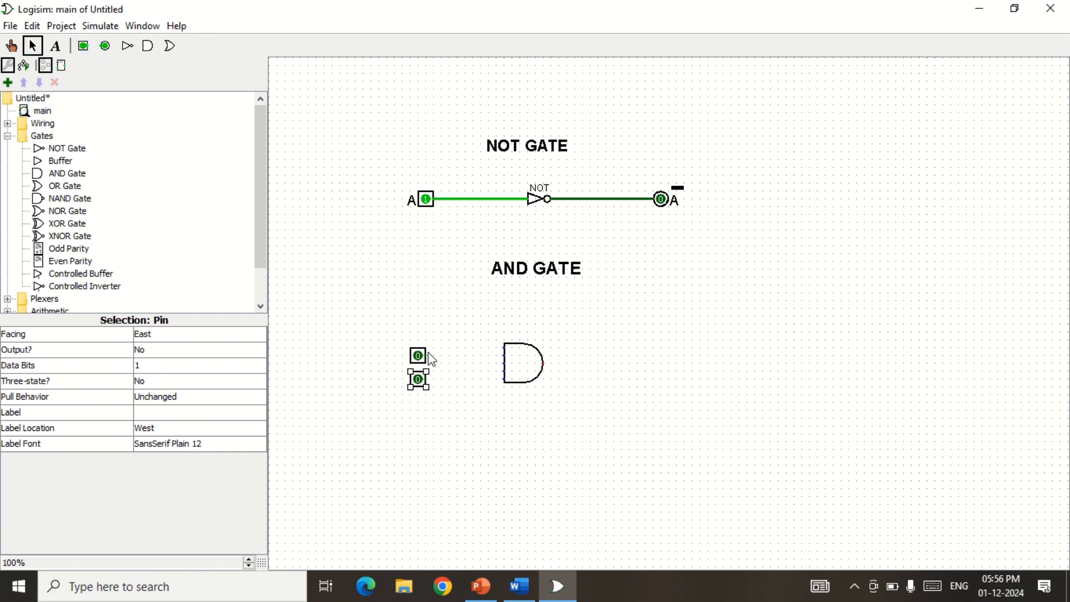
{"action": "left_click_drag", "start_coordinate": [505, 361], "coordinate": [505, 358]}
{"action": "left_click_drag", "start_coordinate": [427, 380], "coordinate": [504, 378]}
Label the AND gate symbol as AND and deselect it.
{"action": "left_click", "coordinate": [522, 367]}
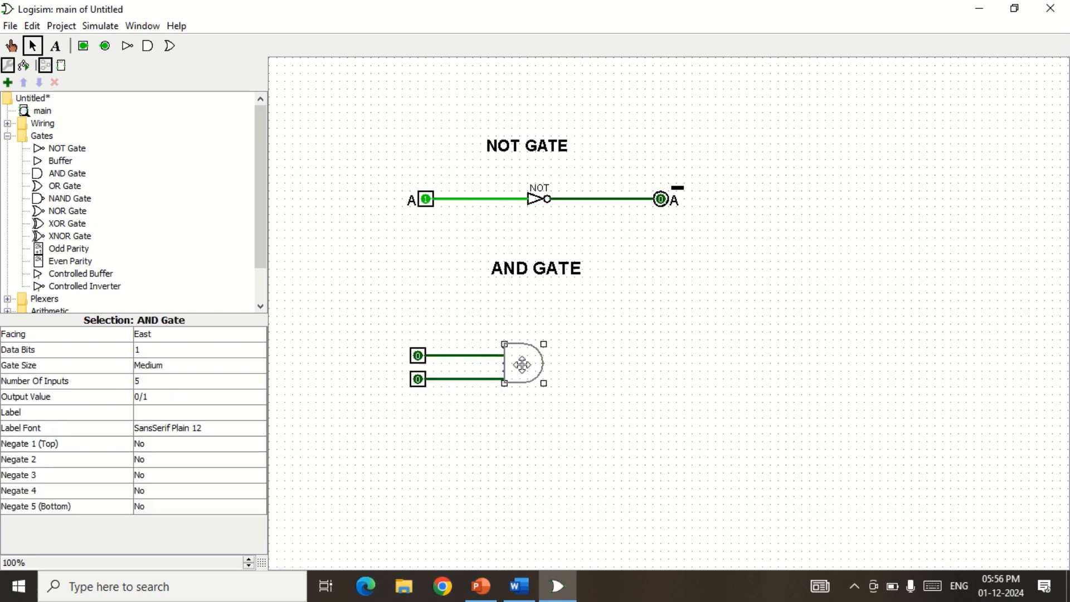
{"action": "left_click", "coordinate": [155, 413]}
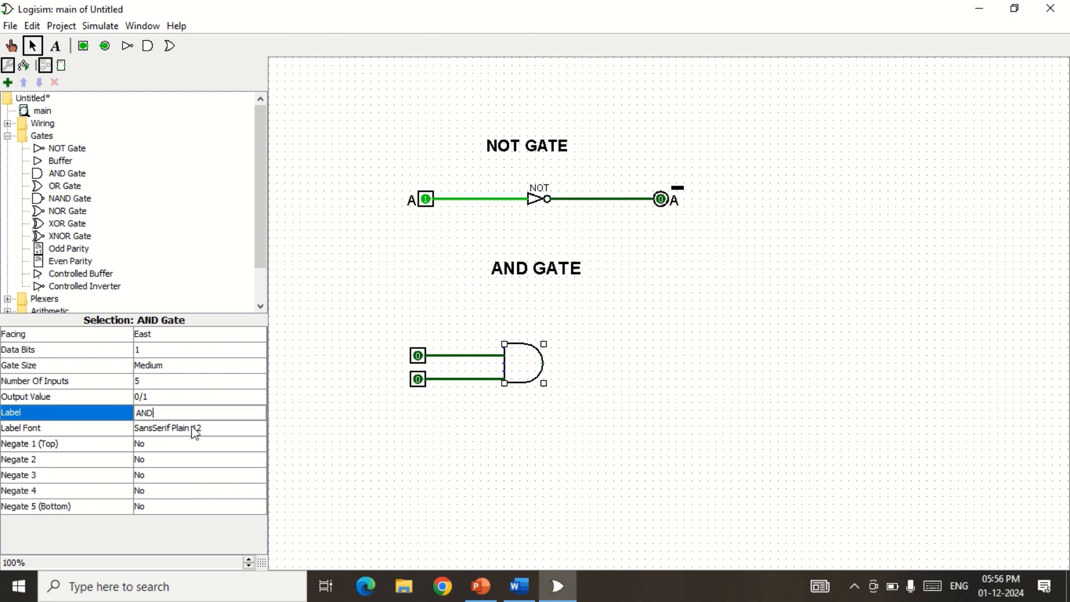
{"action": "key", "text": "Return"}
{"action": "left_click", "coordinate": [339, 407]}
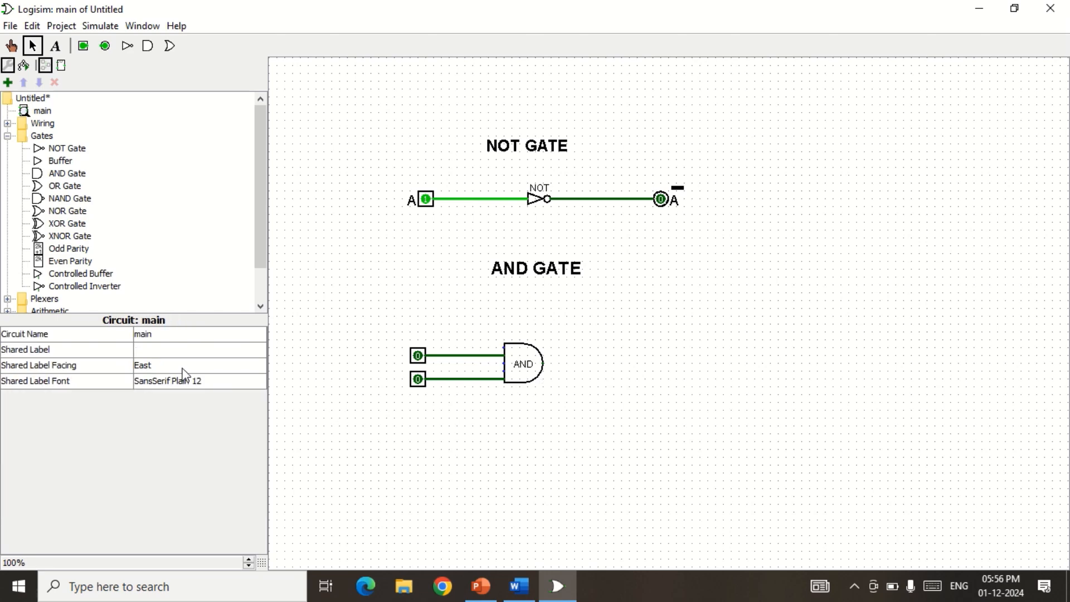
Label the upper input pin of the AND gate A in bold at font size 18.
{"action": "left_click", "coordinate": [418, 356]}
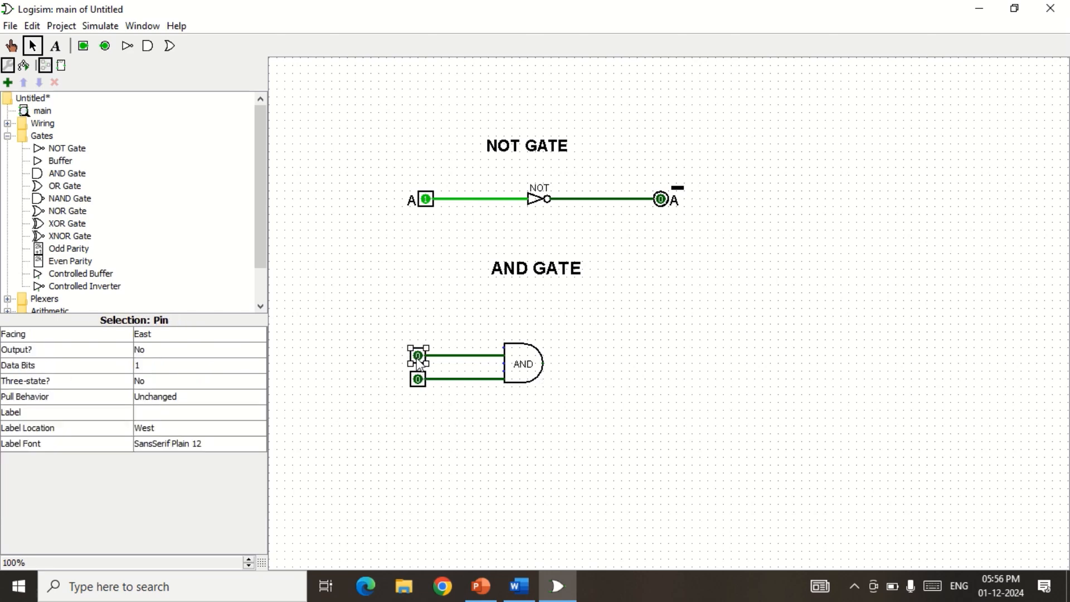
{"action": "left_click", "coordinate": [151, 413]}
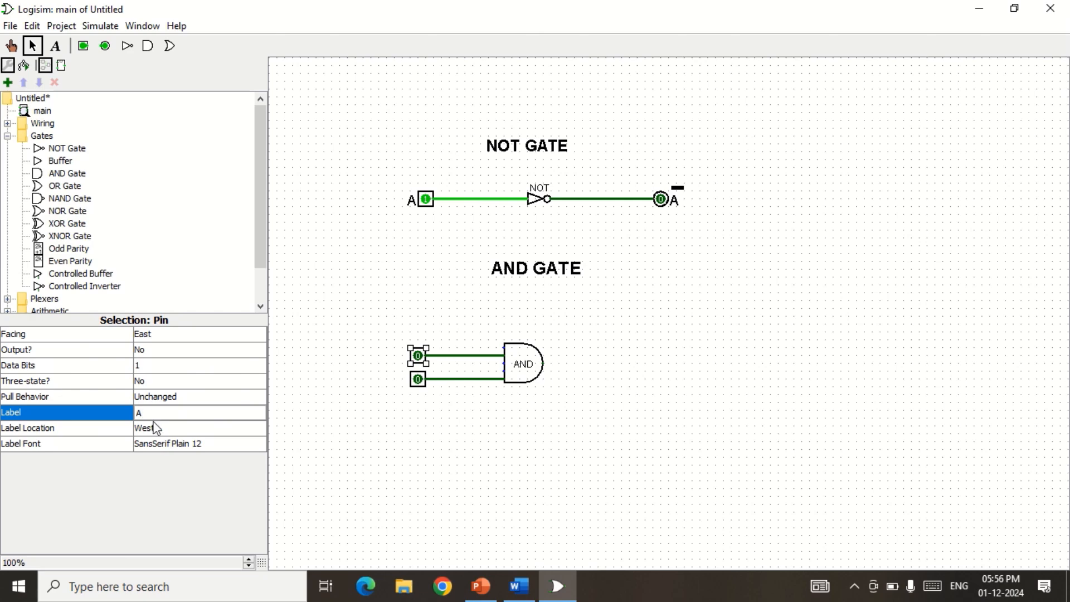
{"action": "left_click", "coordinate": [167, 445]}
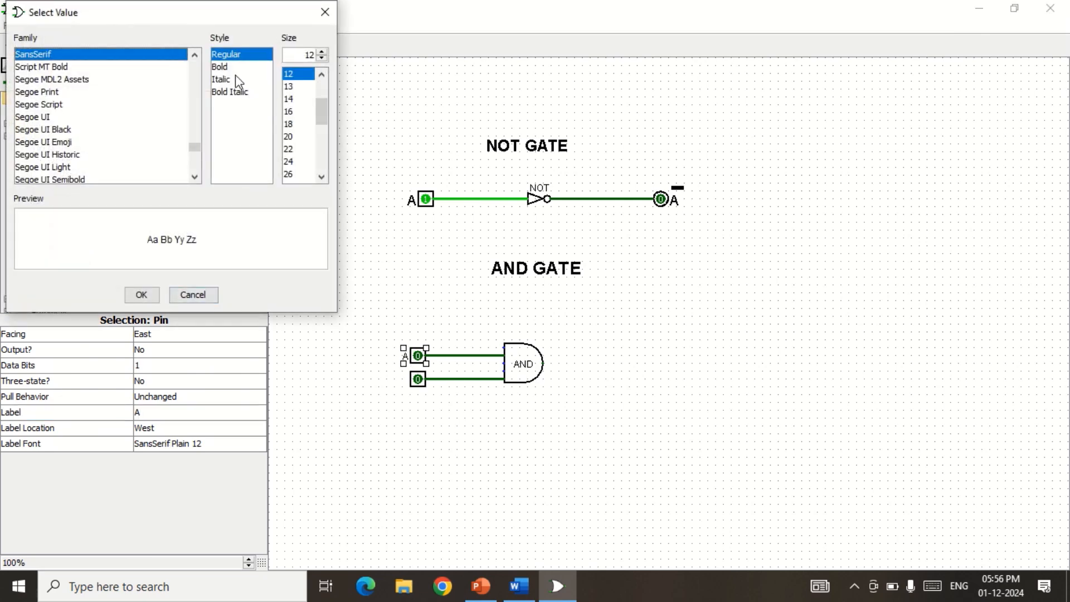
{"action": "left_click", "coordinate": [221, 67]}
{"action": "left_click", "coordinate": [289, 123]}
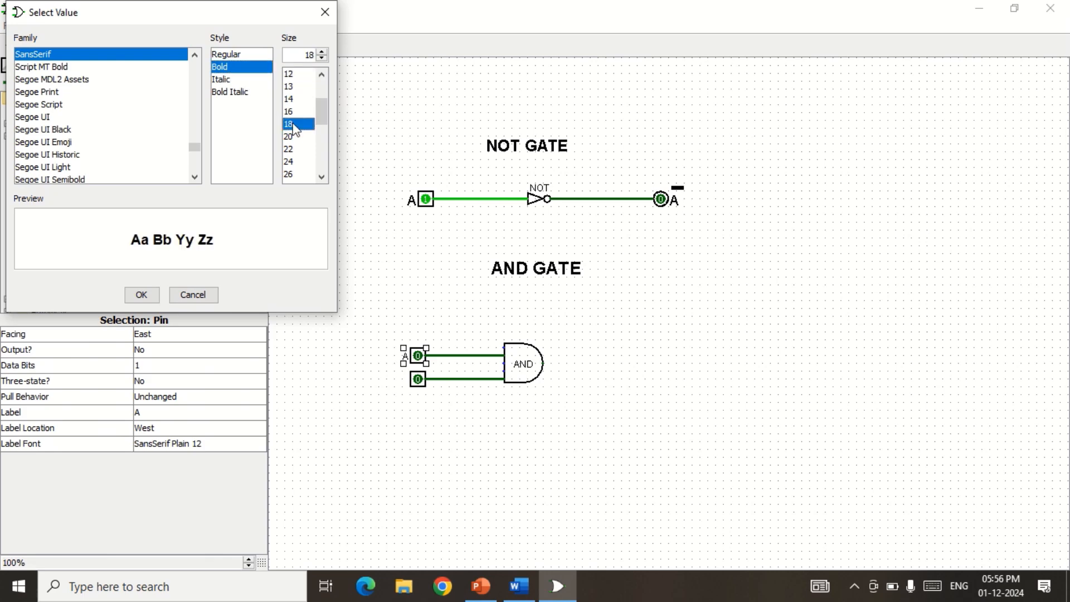
{"action": "left_click", "coordinate": [142, 295]}
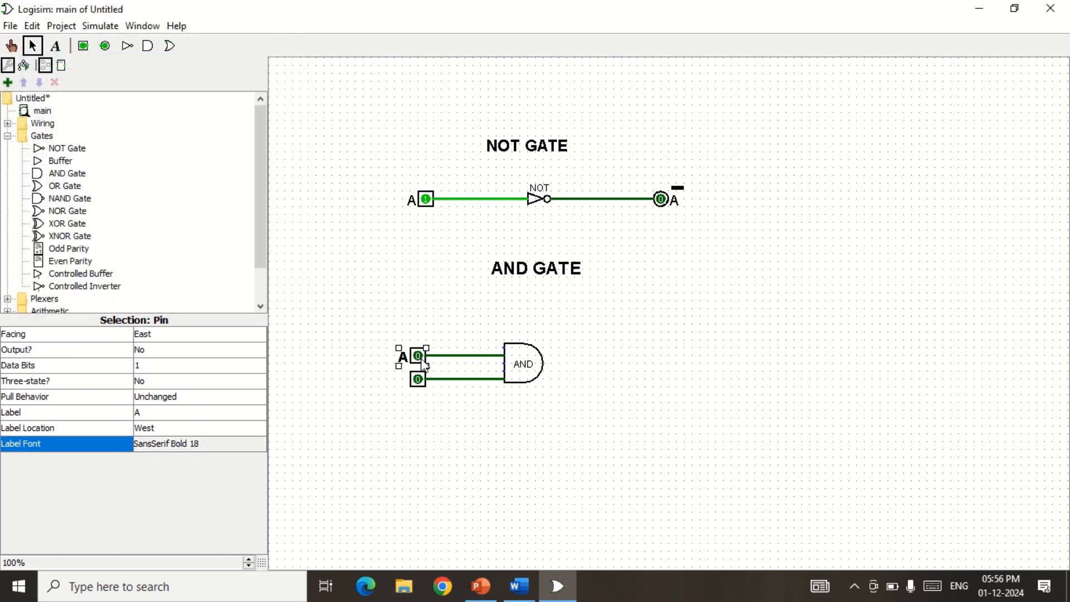
Label the lower input pin of the AND gate B in bold at font size 18 and deselect it.
{"action": "left_click", "coordinate": [418, 380]}
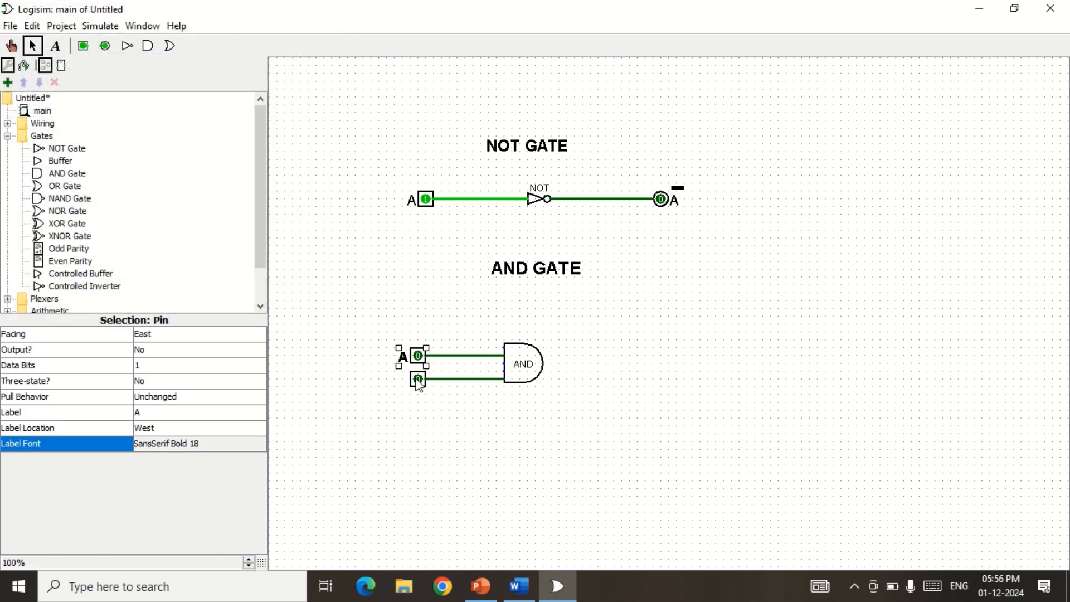
{"action": "left_click", "coordinate": [184, 413]}
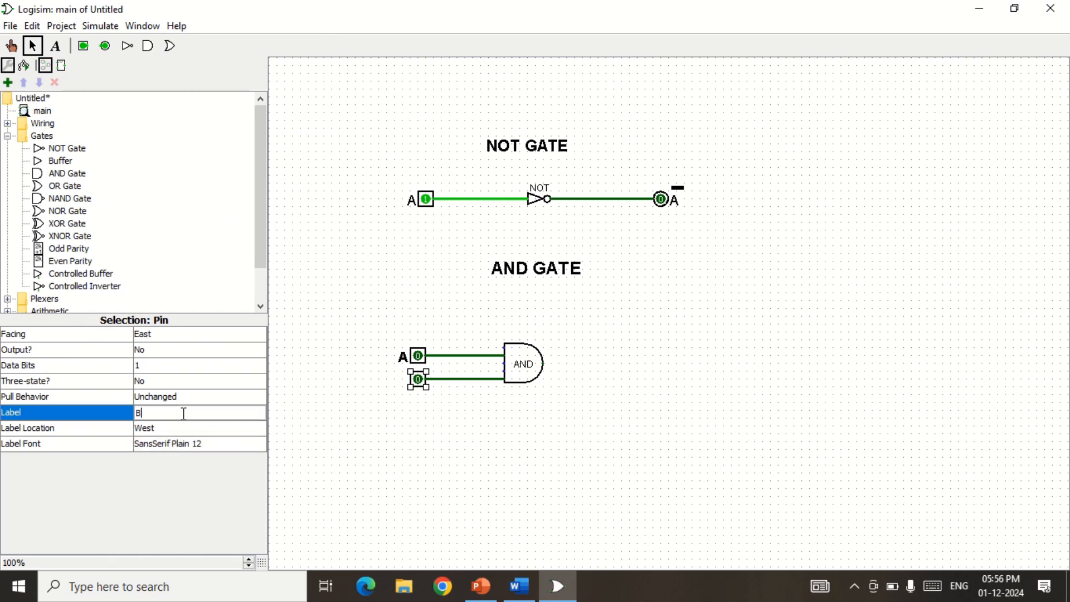
{"action": "left_click", "coordinate": [189, 449]}
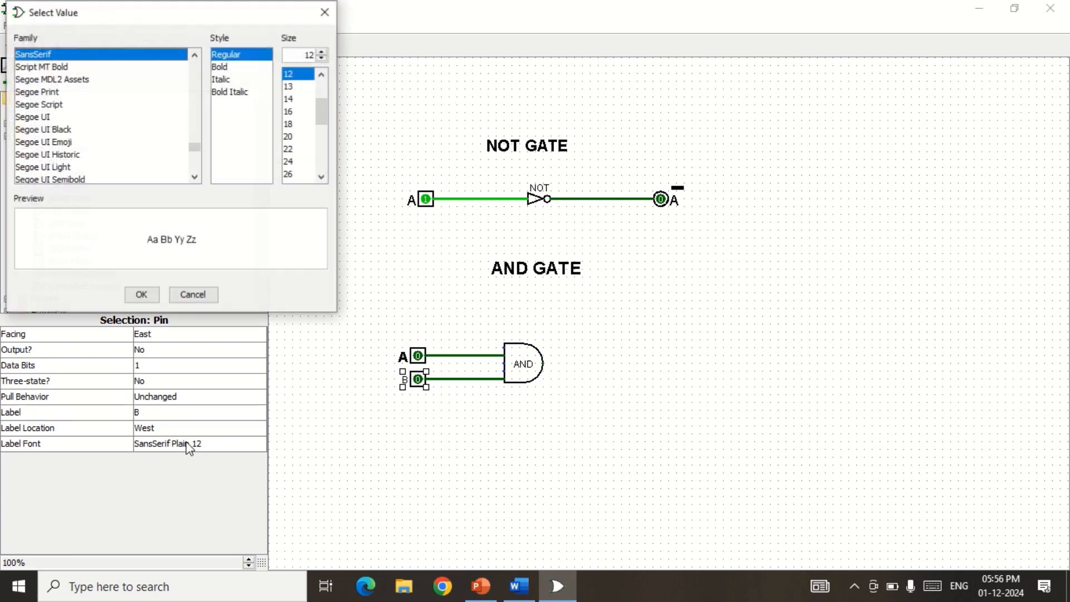
{"action": "left_click", "coordinate": [287, 124]}
{"action": "left_click", "coordinate": [225, 68]}
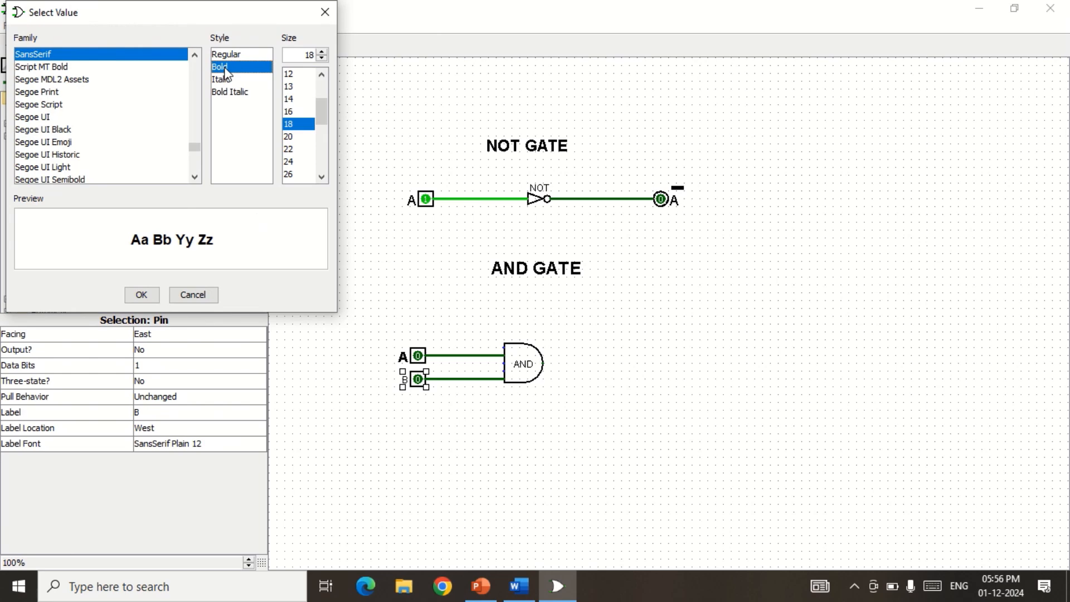
{"action": "left_click", "coordinate": [142, 295]}
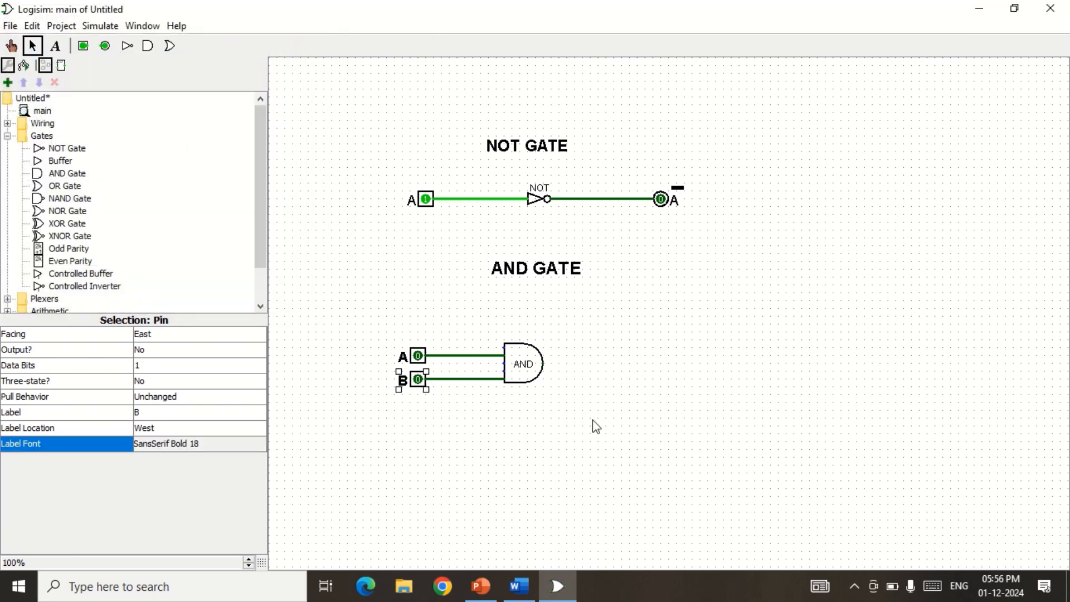
{"action": "left_click", "coordinate": [582, 394]}
Draw a wire from the AND gate's output and place an output pin at its end.
{"action": "left_click_drag", "start_coordinate": [547, 368], "coordinate": [630, 364]}
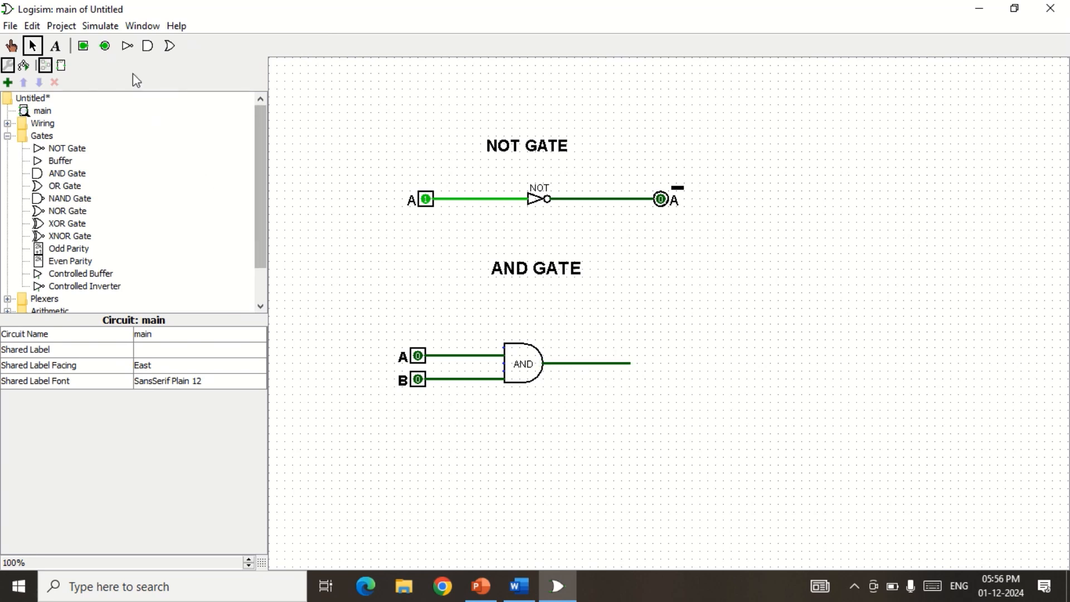
{"action": "left_click", "coordinate": [106, 48]}
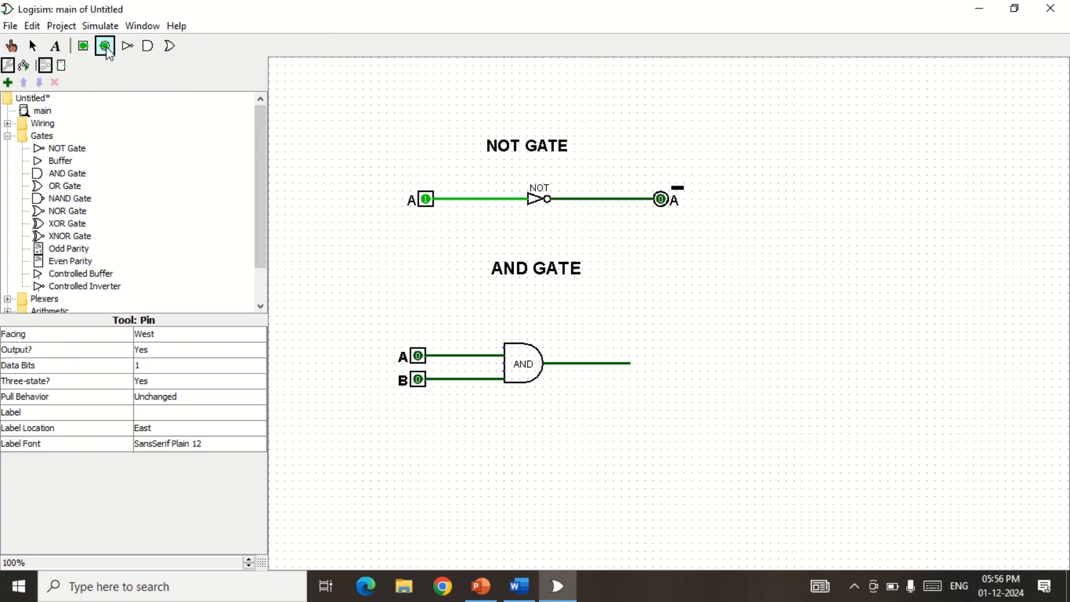
{"action": "left_click", "coordinate": [636, 363]}
{"action": "left_click", "coordinate": [727, 375]}
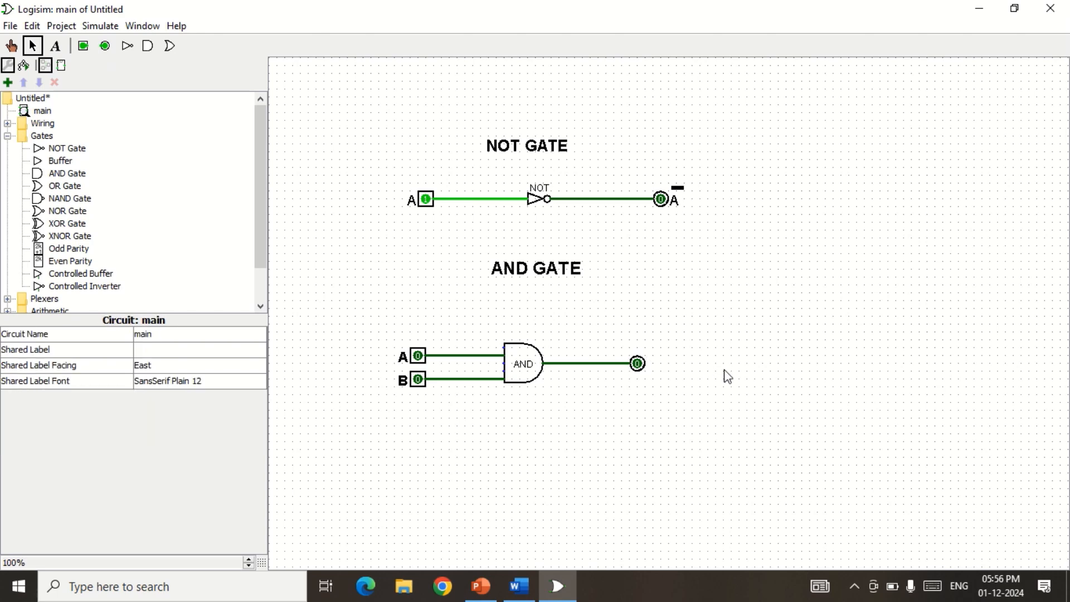
Label the AND gate's output pin A.B in bold at font size 18.
{"action": "left_click", "coordinate": [637, 364]}
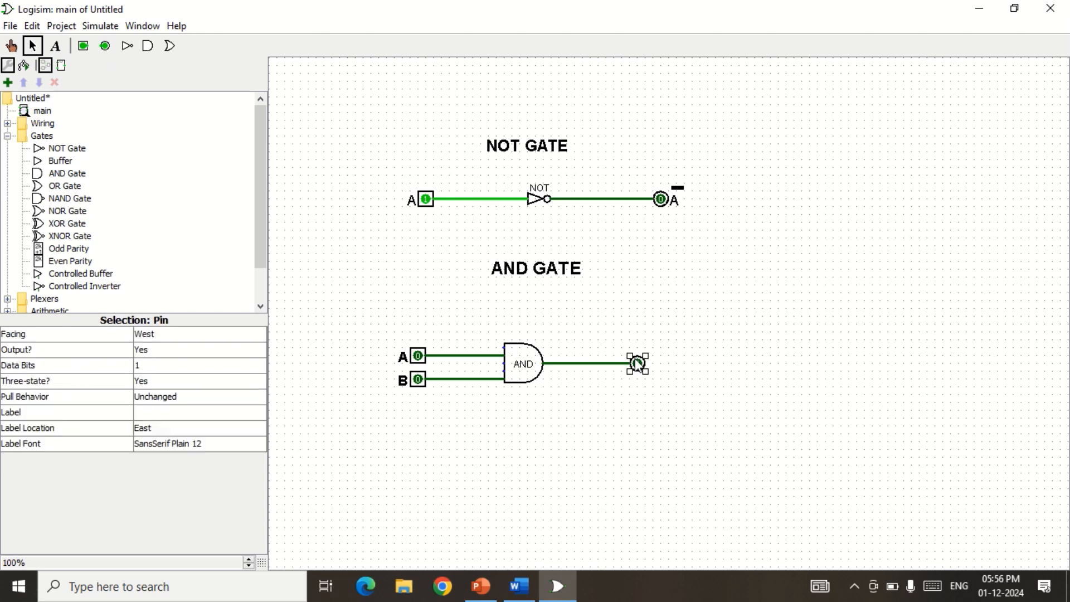
{"action": "left_click", "coordinate": [145, 413]}
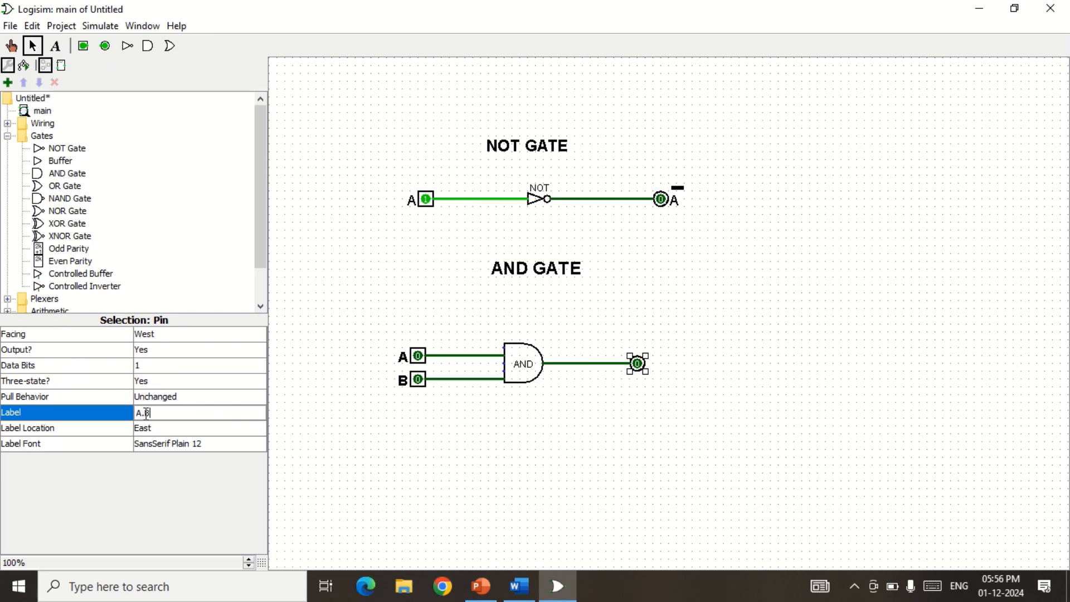
{"action": "left_click", "coordinate": [162, 445]}
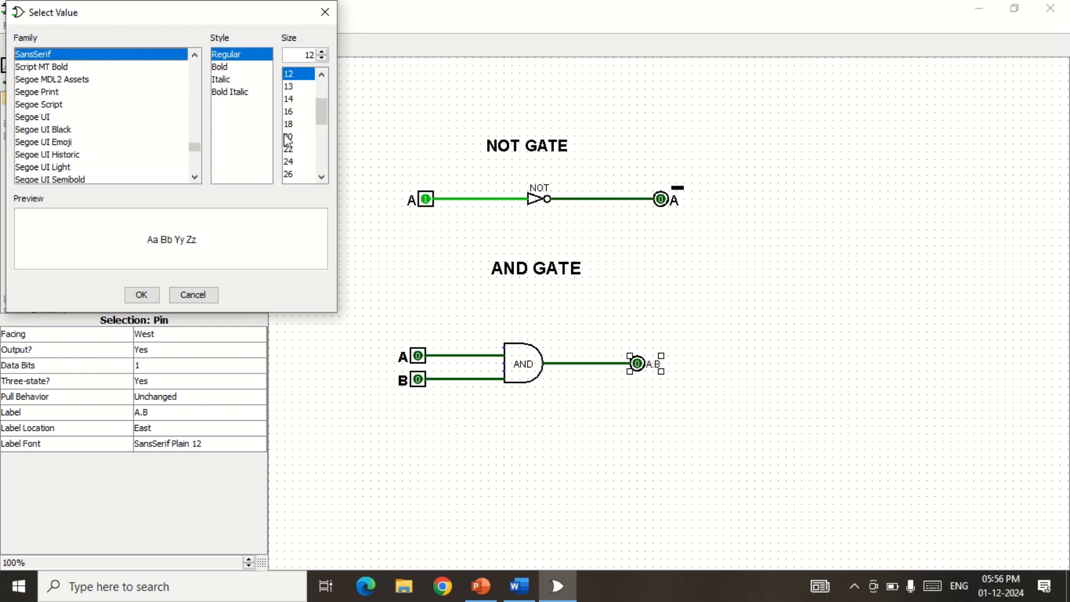
{"action": "left_click", "coordinate": [231, 68]}
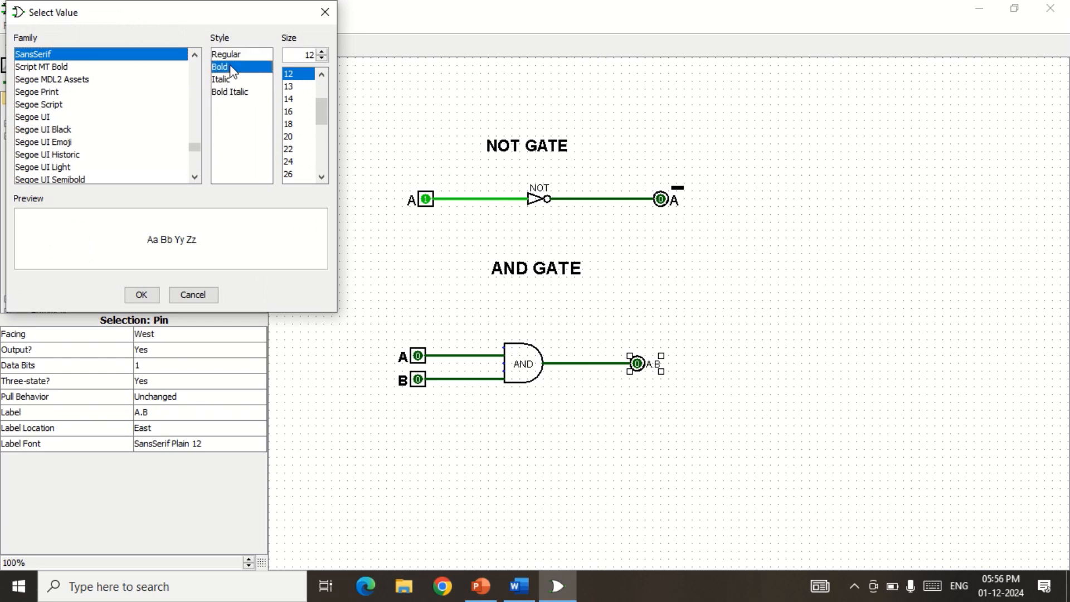
{"action": "left_click", "coordinate": [296, 124]}
{"action": "left_click", "coordinate": [151, 300]}
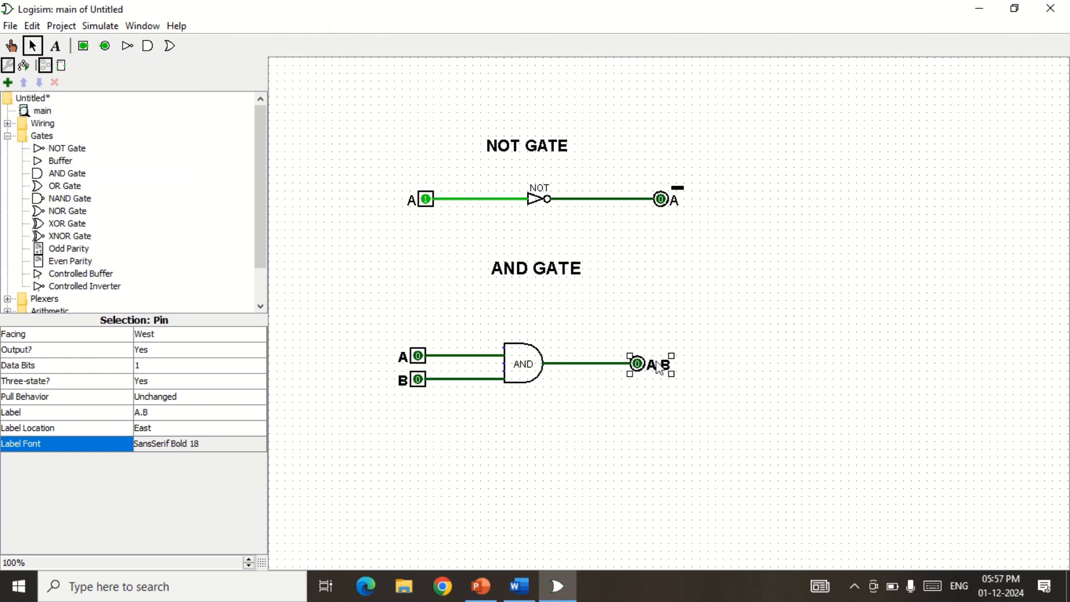
Switch to the Word document and review the AND Gate truth table for input and output combinations.
{"action": "left_click", "coordinate": [482, 587]}
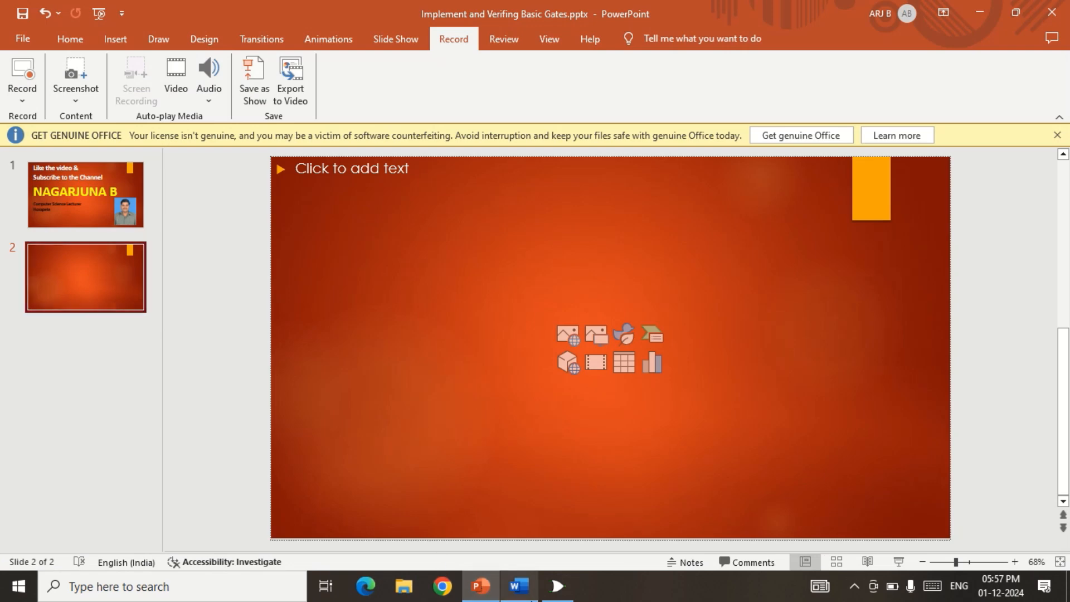
{"action": "left_click", "coordinate": [517, 588]}
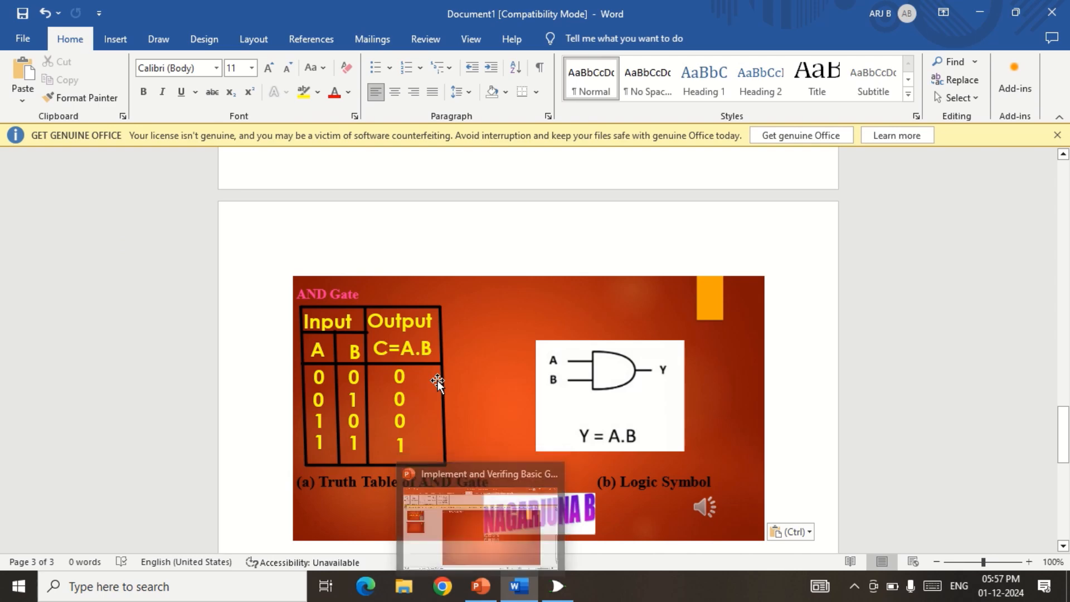
{"action": "mouse_move", "coordinate": [557, 585]}
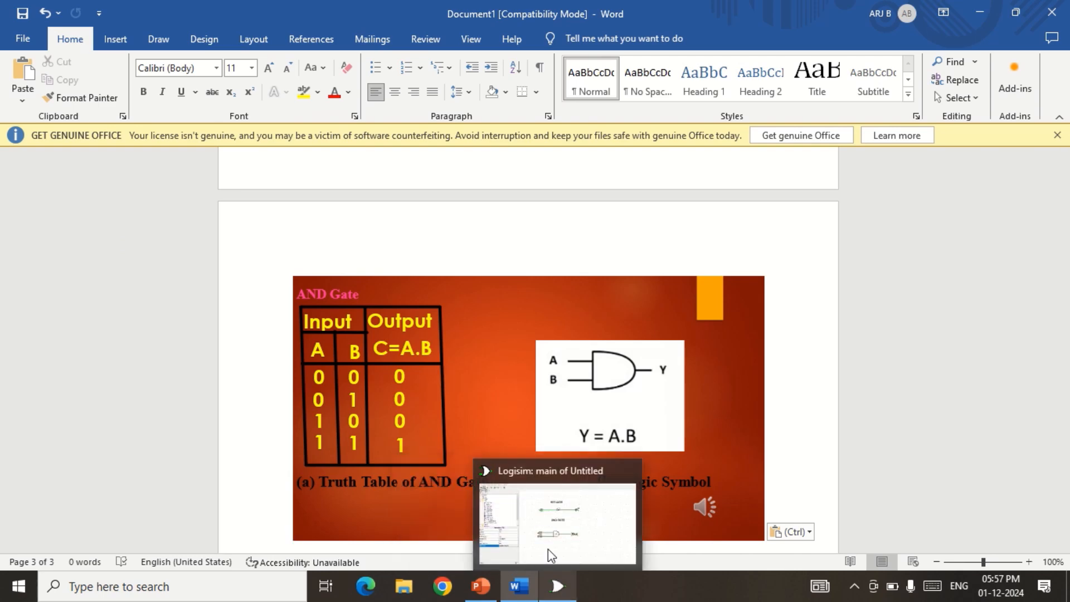
Switch to Logisim and simulate the AND gate with inputs A, B set to 0 1, 1 0 and 1 1.
{"action": "left_click", "coordinate": [549, 546]}
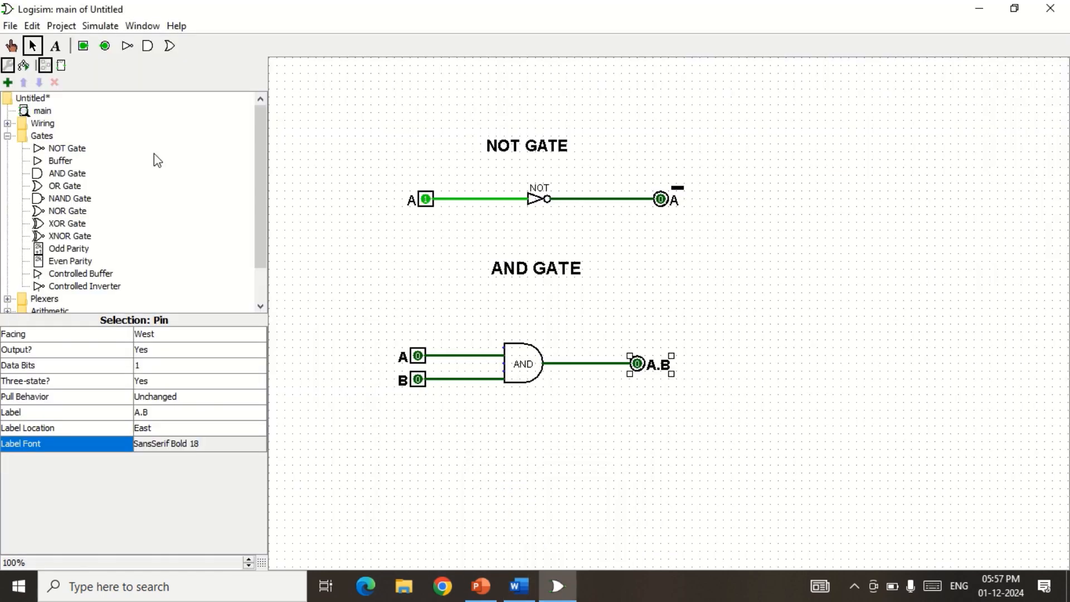
{"action": "left_click", "coordinate": [11, 47]}
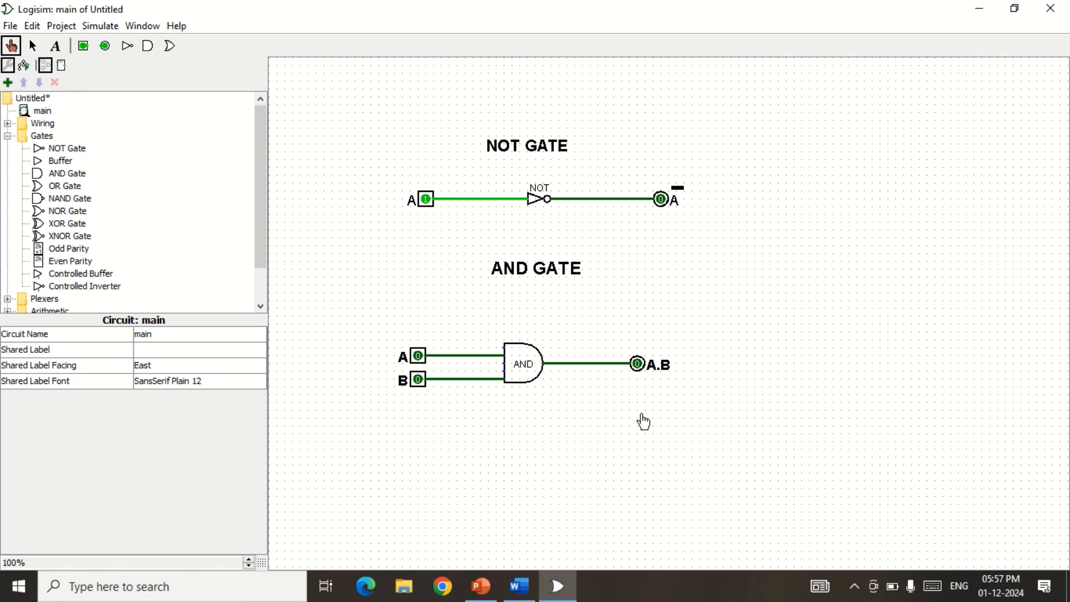
{"action": "left_click", "coordinate": [420, 382]}
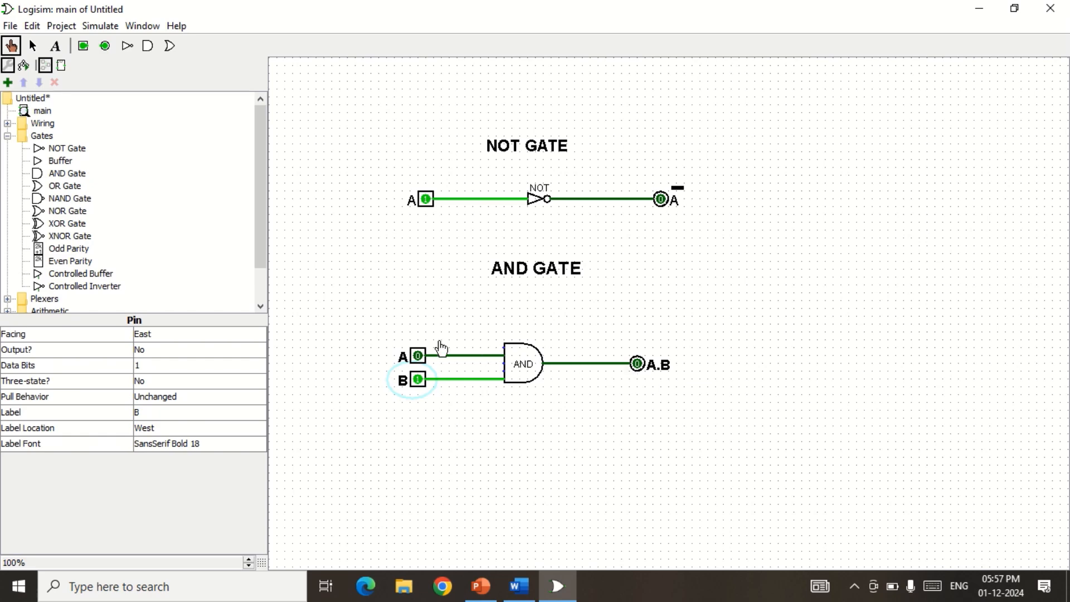
{"action": "left_click", "coordinate": [421, 381]}
{"action": "left_click", "coordinate": [418, 355]}
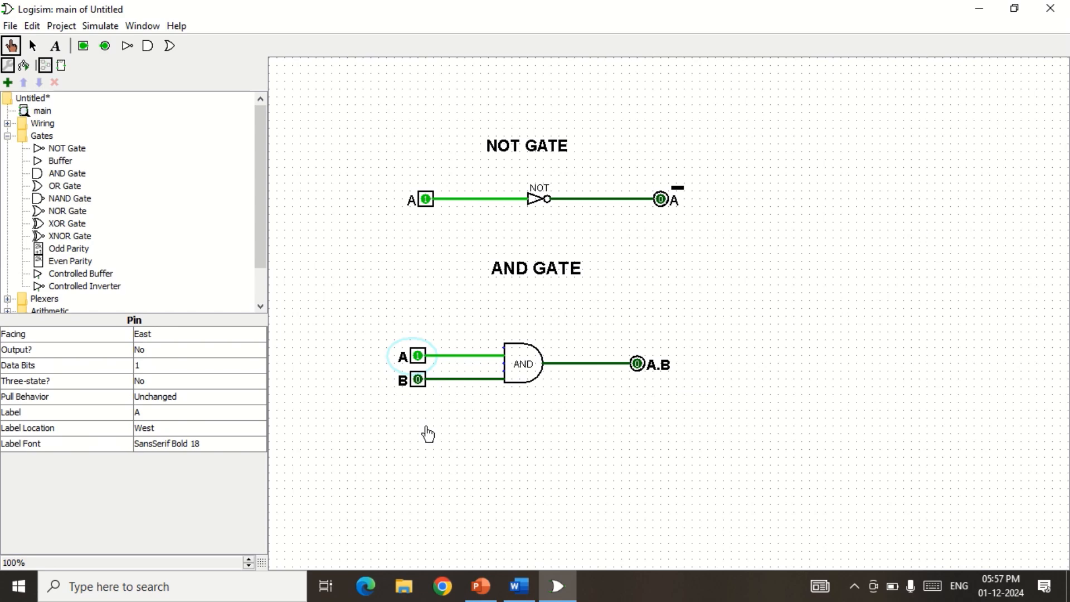
{"action": "left_click", "coordinate": [419, 381]}
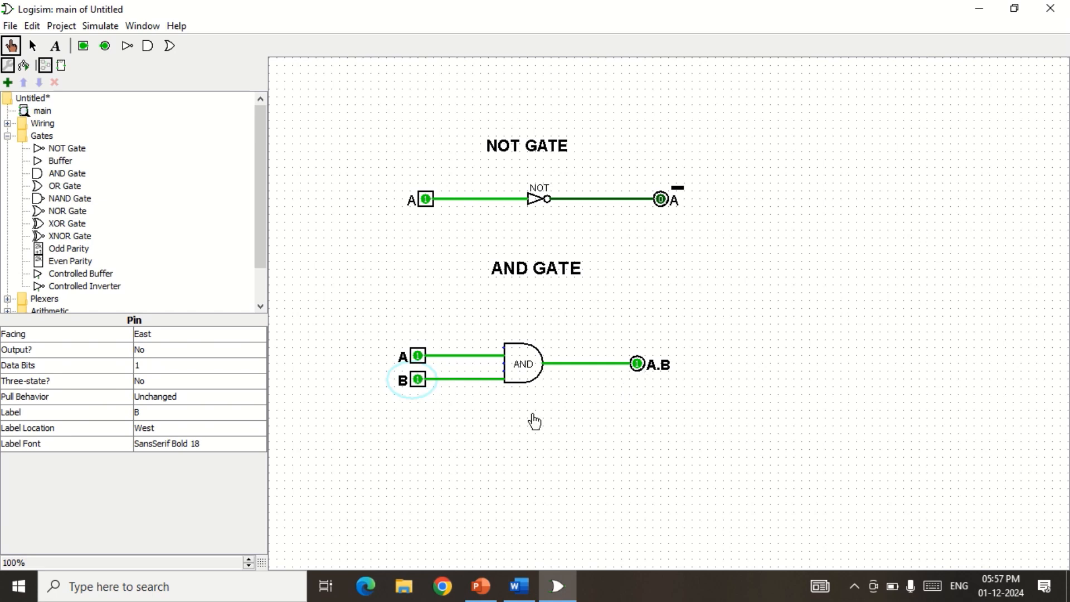
Add the heading OR GATE in bold at font size 20 below the AND gate circuit.
{"action": "left_click", "coordinate": [55, 47]}
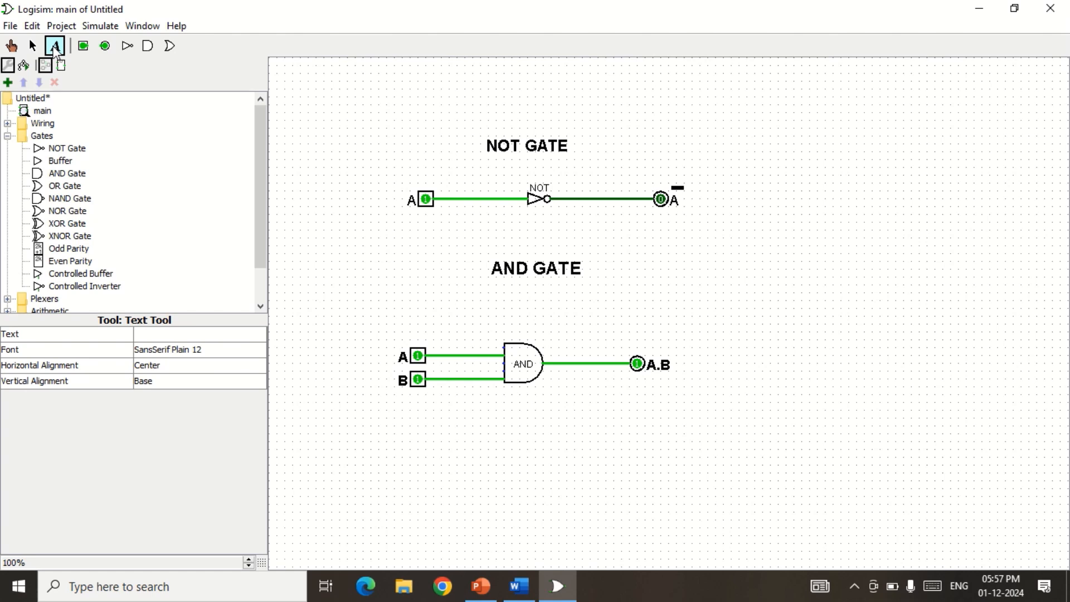
{"action": "left_click", "coordinate": [530, 435]}
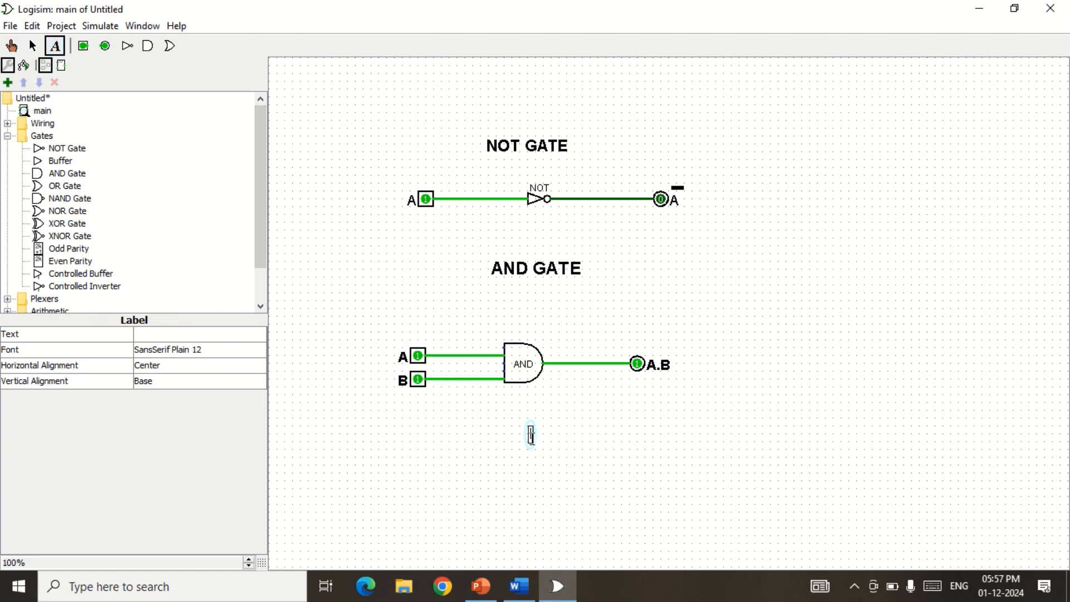
{"action": "type", "text": "OR GATE"}
{"action": "left_click", "coordinate": [155, 357]}
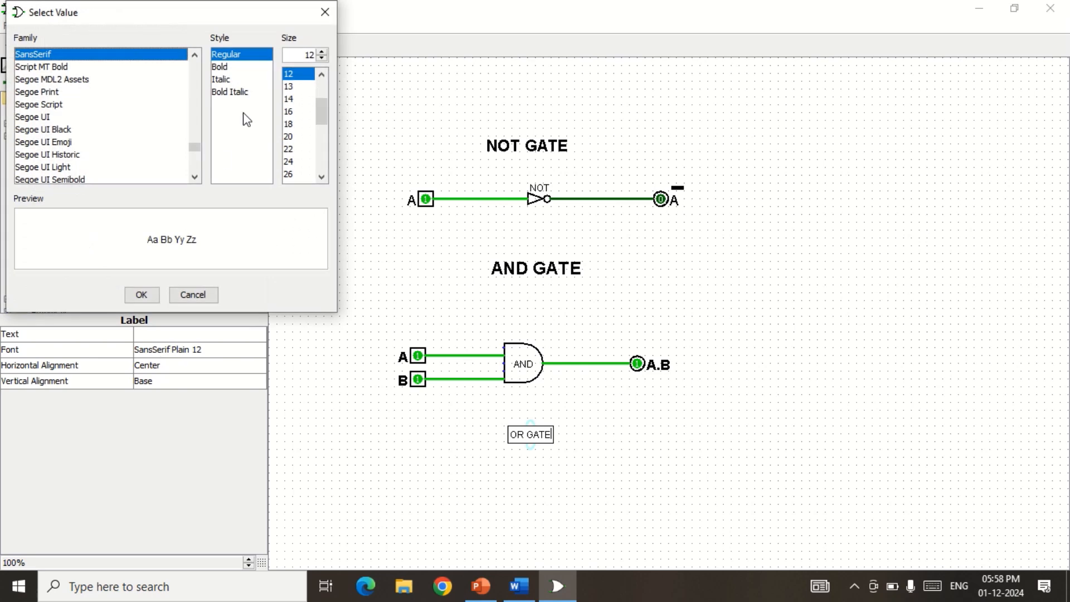
{"action": "left_click", "coordinate": [226, 68]}
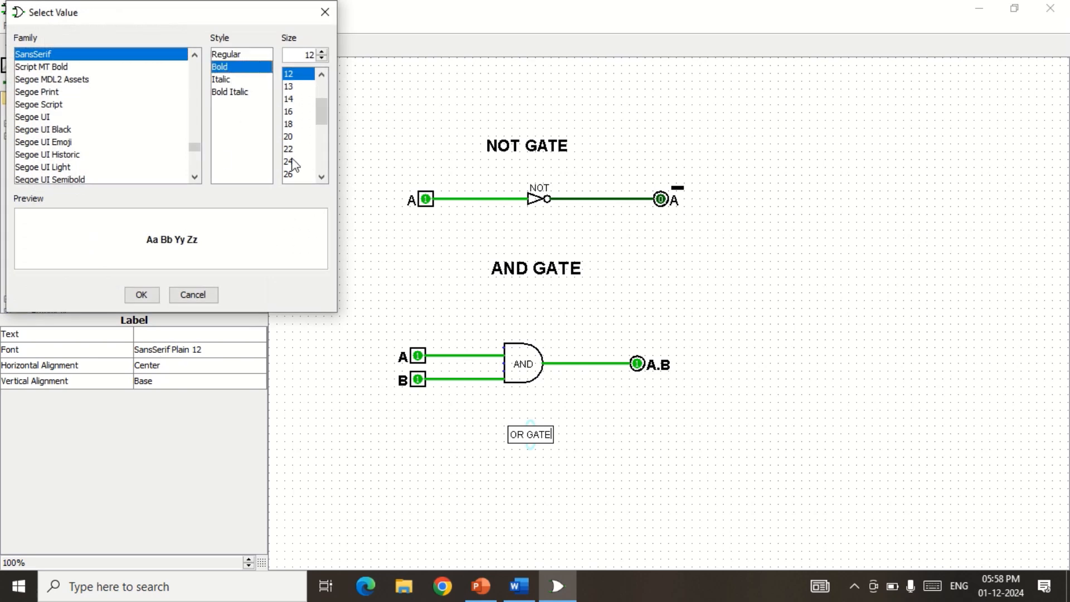
{"action": "left_click", "coordinate": [291, 138]}
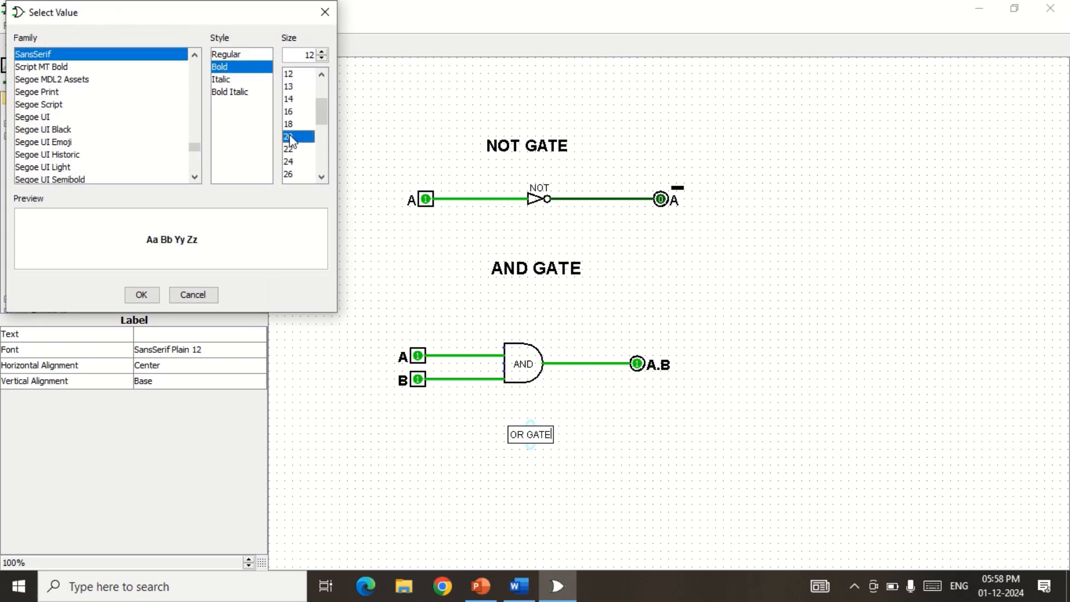
{"action": "left_click", "coordinate": [141, 294]}
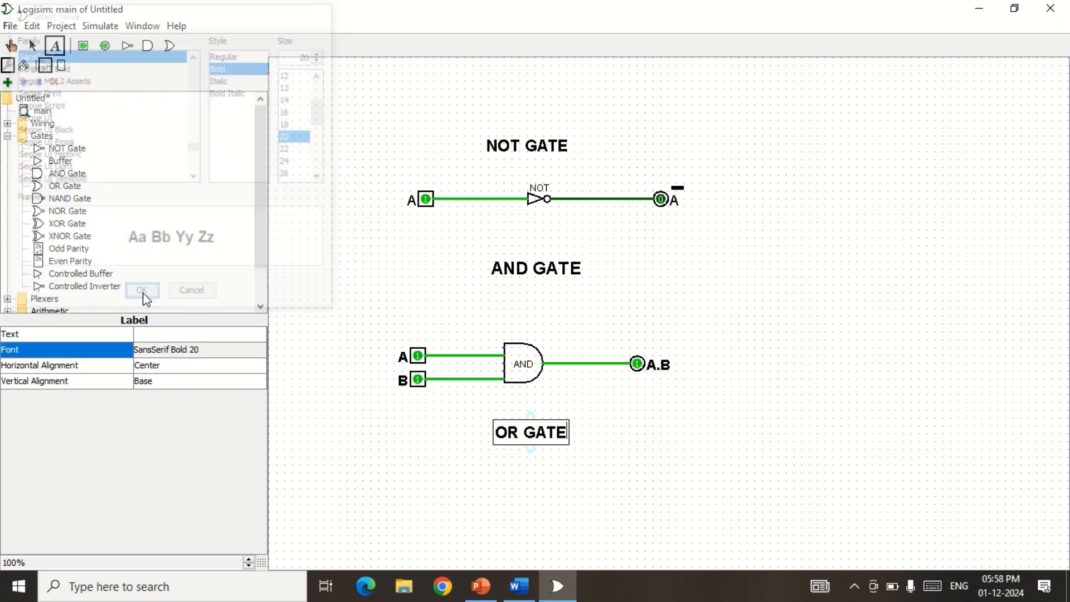
{"action": "left_click", "coordinate": [461, 412]}
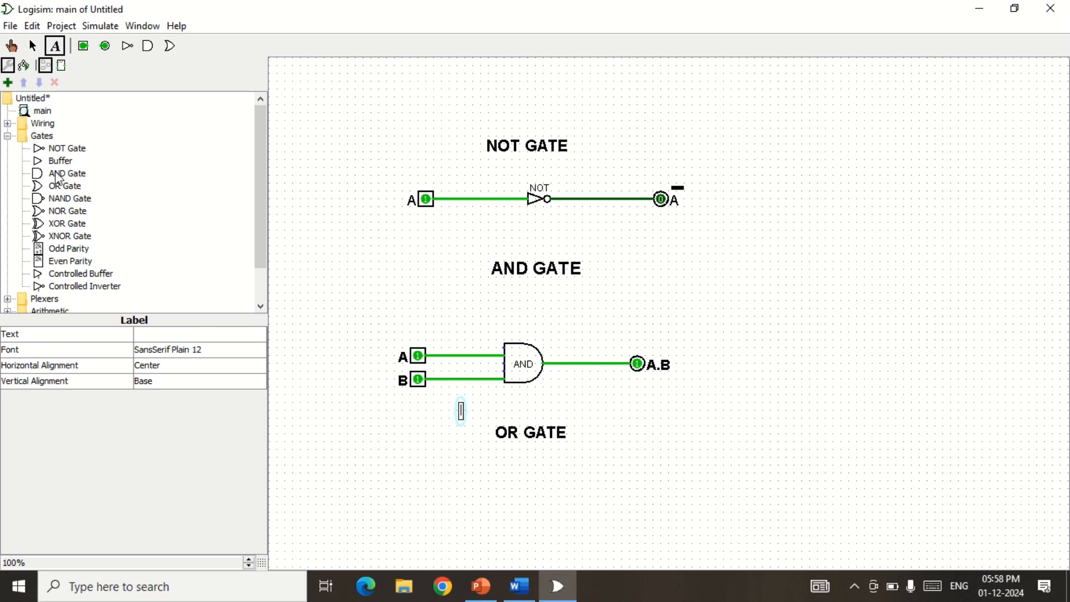
Place an OR gate below the OR GATE heading, label it OR and deselect it.
{"action": "left_click", "coordinate": [62, 187]}
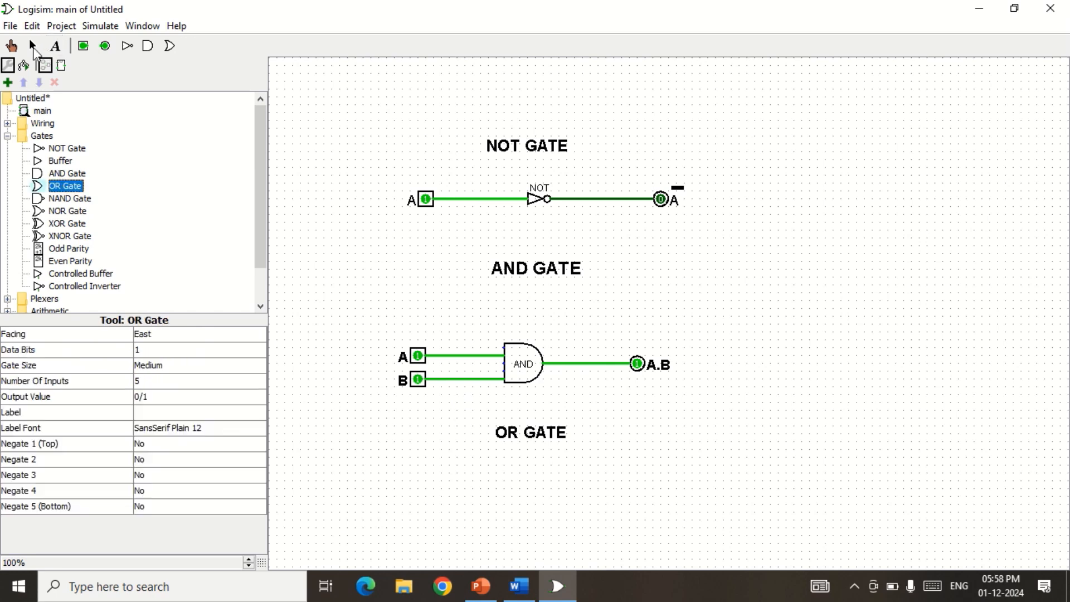
{"action": "left_click", "coordinate": [32, 46]}
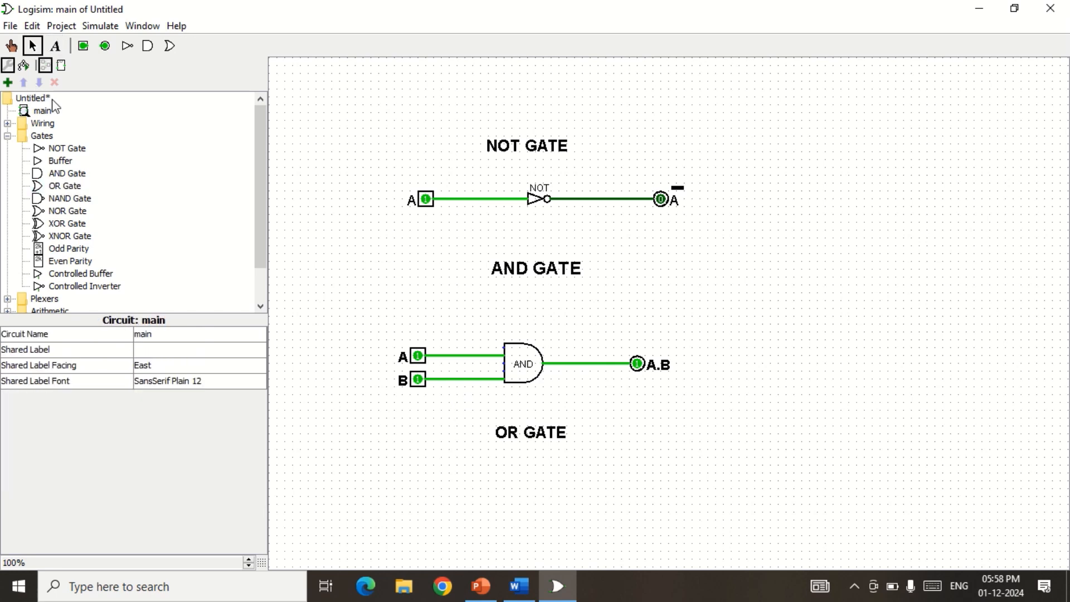
{"action": "left_click", "coordinate": [64, 187]}
{"action": "left_click", "coordinate": [535, 480]}
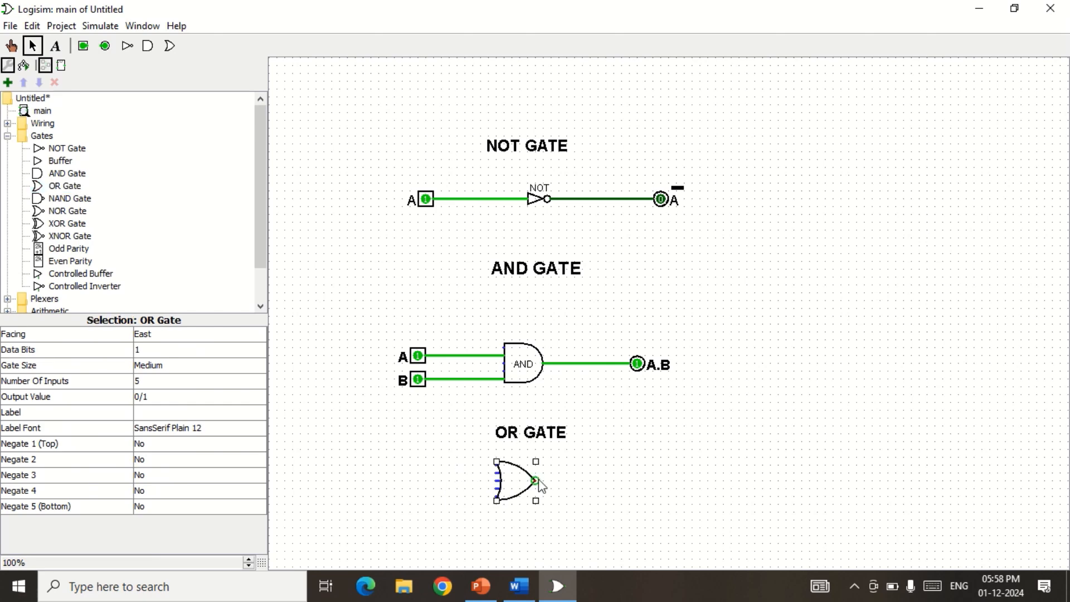
{"action": "left_click", "coordinate": [154, 413]}
{"action": "type", "text": "OR"}
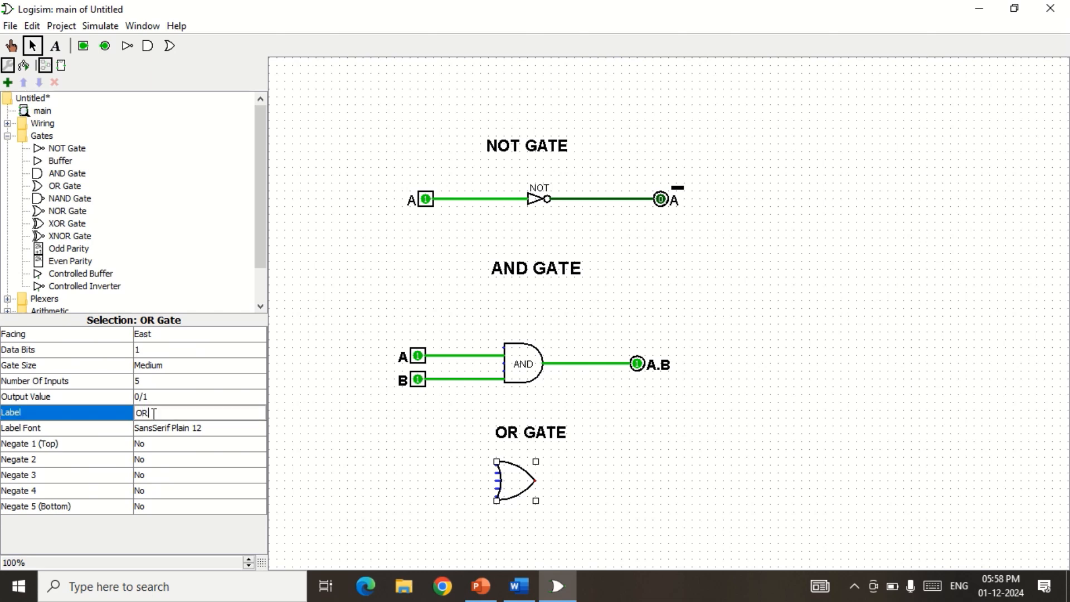
{"action": "key", "text": "Return"}
{"action": "left_click", "coordinate": [342, 392]}
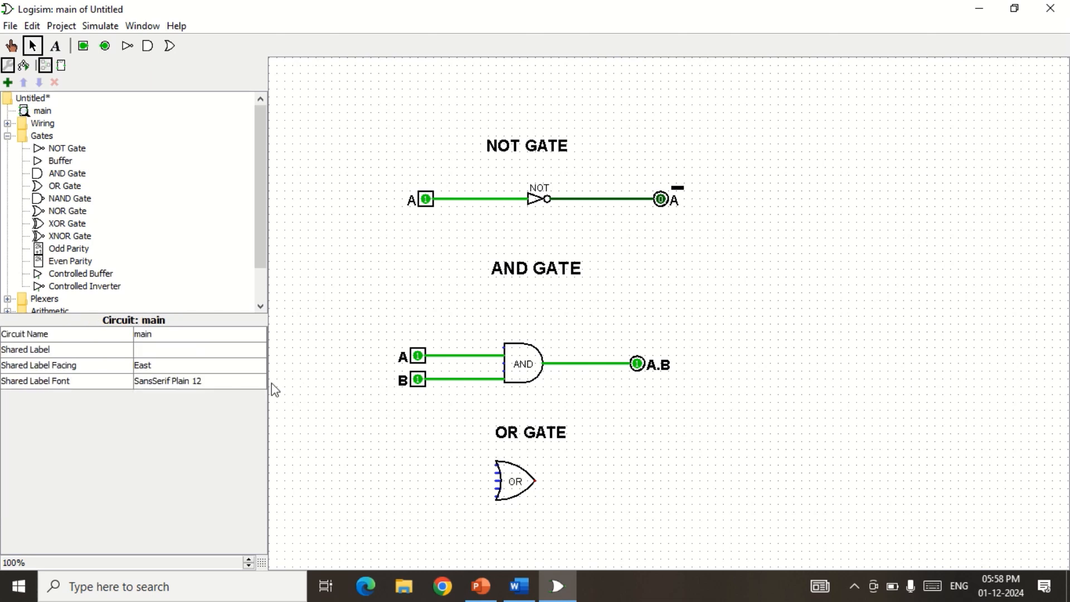
Place two input pins, one above the other, on the input side of the OR gate.
{"action": "left_click", "coordinate": [84, 47]}
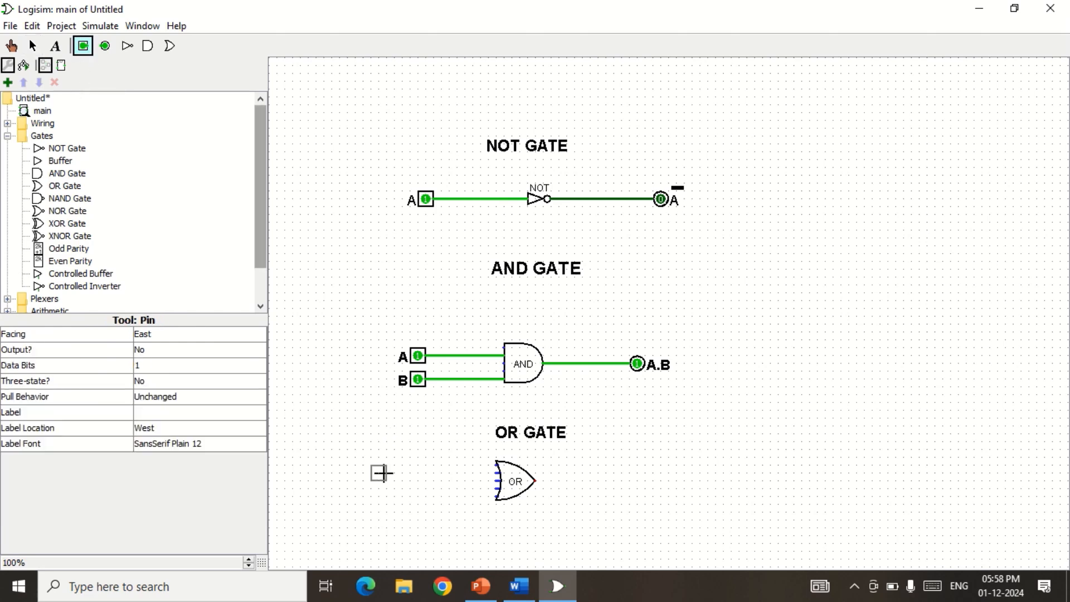
{"action": "left_click", "coordinate": [427, 473]}
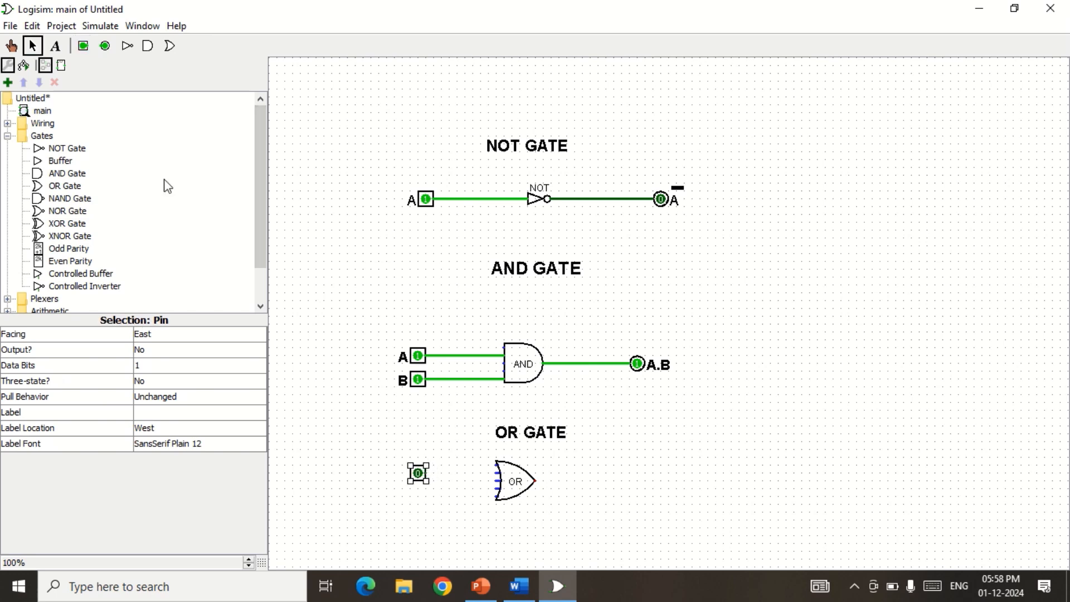
{"action": "left_click", "coordinate": [83, 46]}
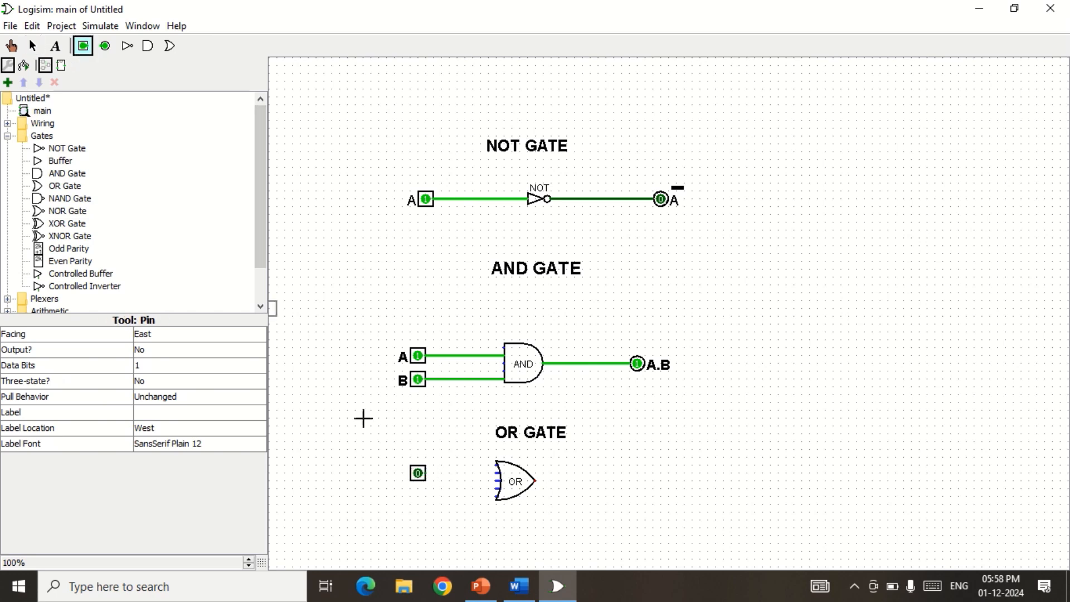
{"action": "left_click", "coordinate": [427, 498]}
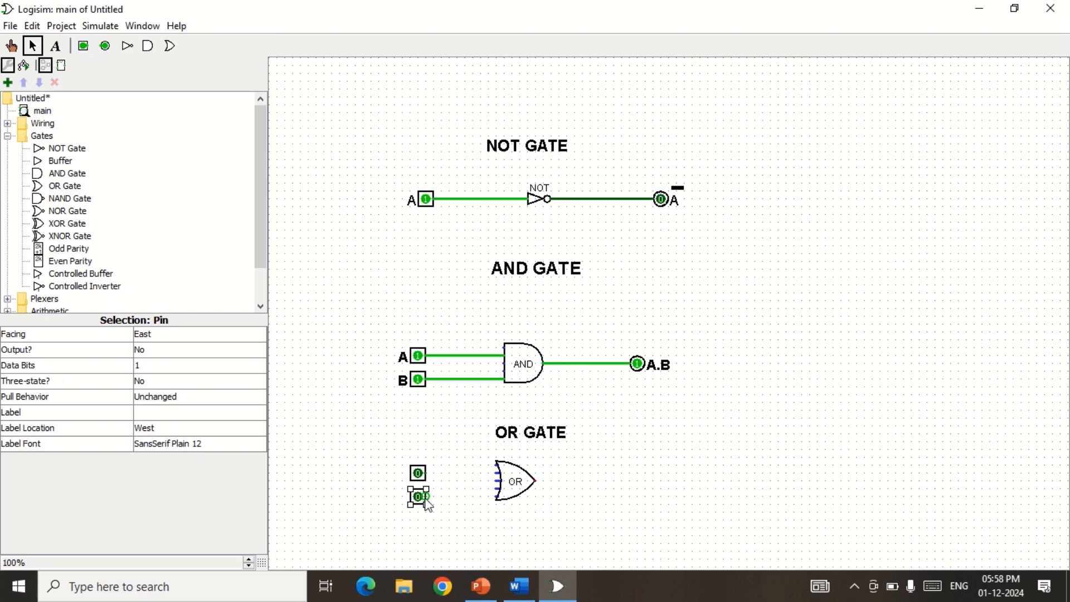
Label the upper input pin of the OR gate A in bold at font size 20.
{"action": "left_click", "coordinate": [419, 473]}
{"action": "left_click", "coordinate": [152, 412]}
{"action": "type", "text": "A"}
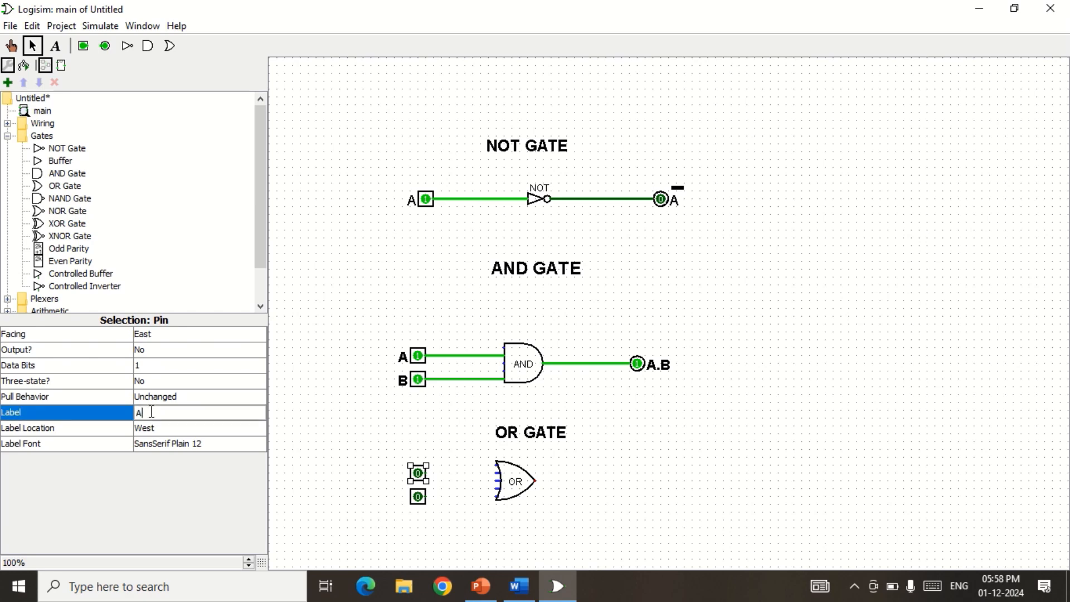
{"action": "left_click", "coordinate": [169, 446]}
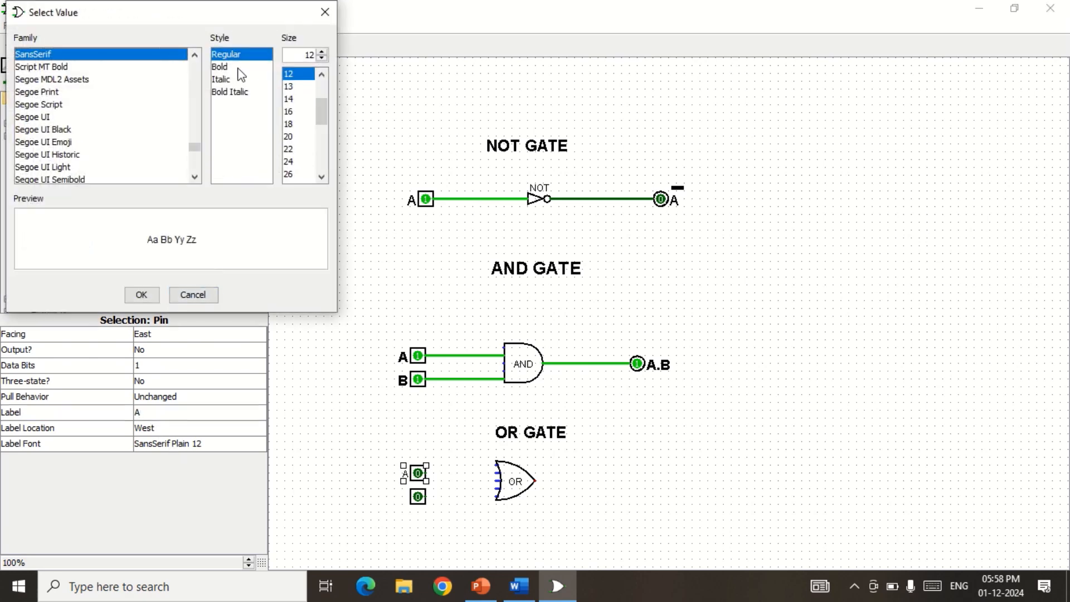
{"action": "left_click", "coordinate": [234, 67]}
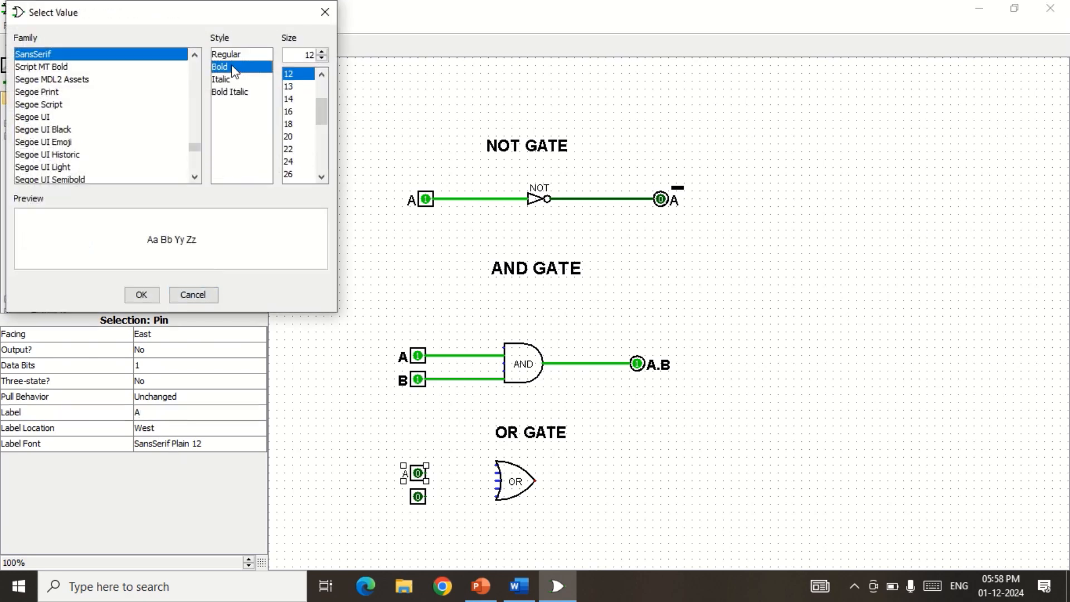
{"action": "left_click", "coordinate": [289, 136]}
{"action": "left_click", "coordinate": [141, 294]}
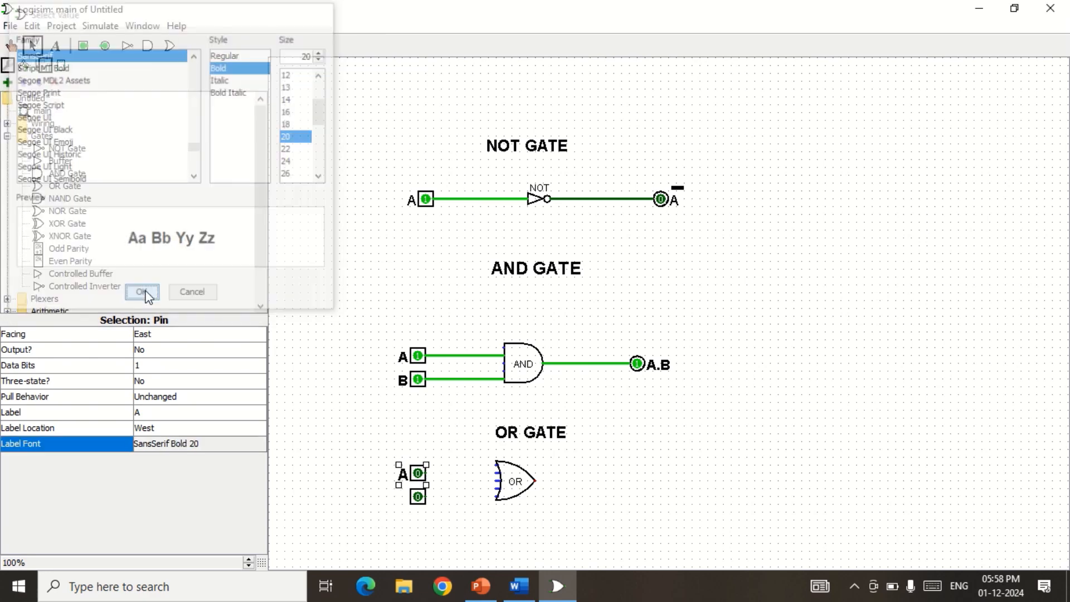
Label the lower input pin of the OR gate B in bold at font size 20 and deselect it.
{"action": "left_click", "coordinate": [418, 499]}
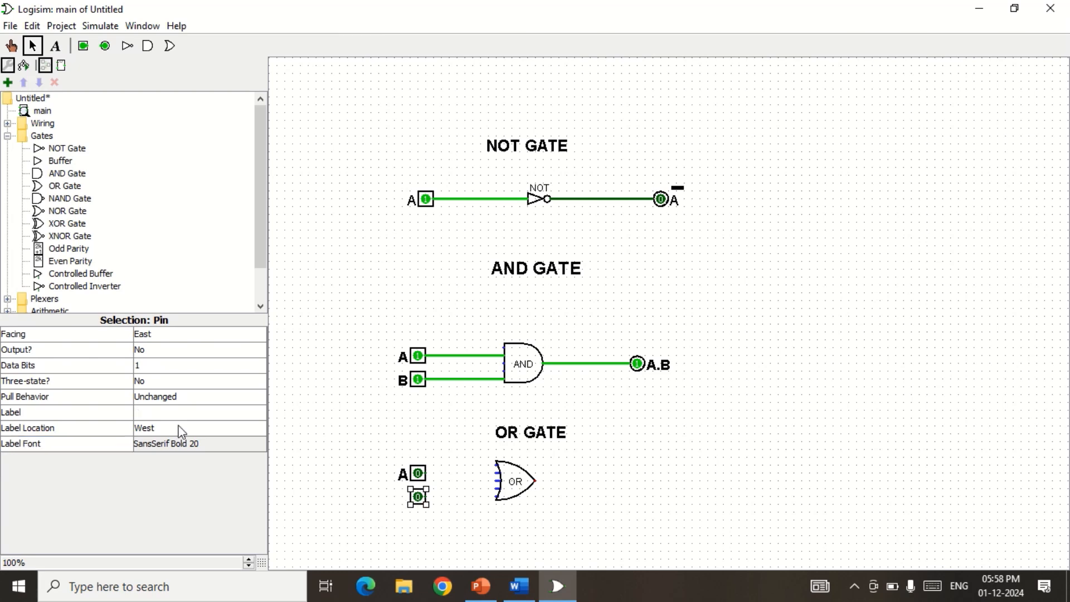
{"action": "left_click", "coordinate": [168, 413]}
{"action": "type", "text": "B"}
{"action": "key", "text": "Return"}
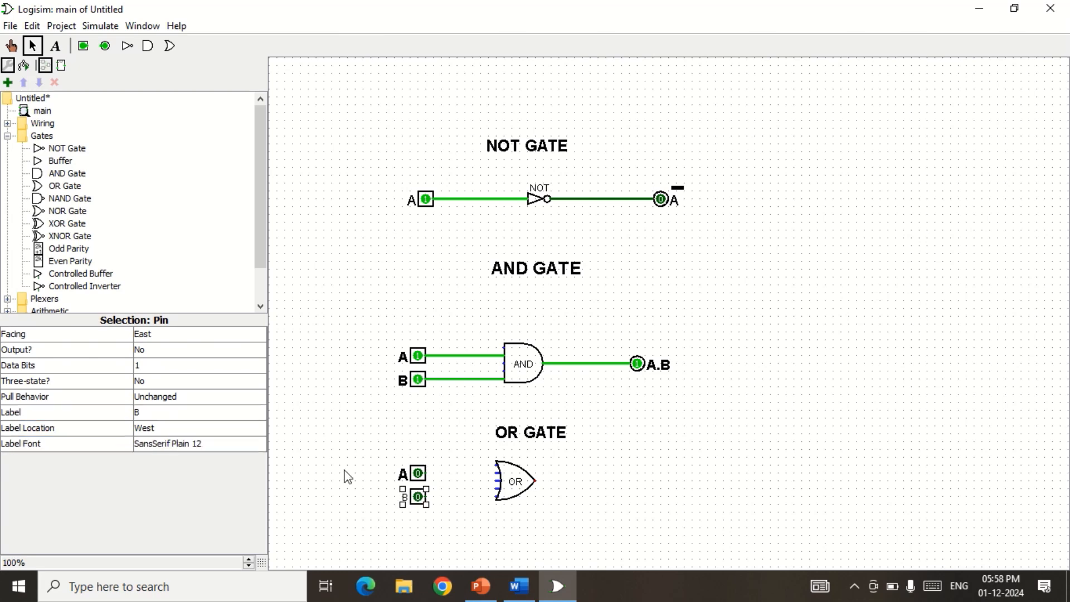
{"action": "left_click", "coordinate": [202, 445]}
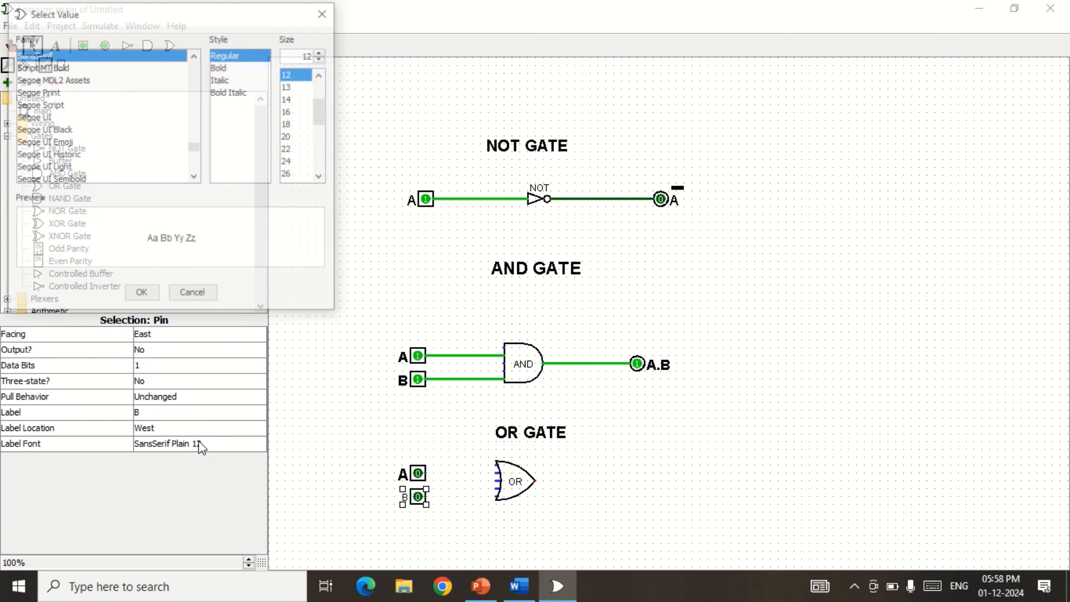
{"action": "left_click", "coordinate": [220, 69]}
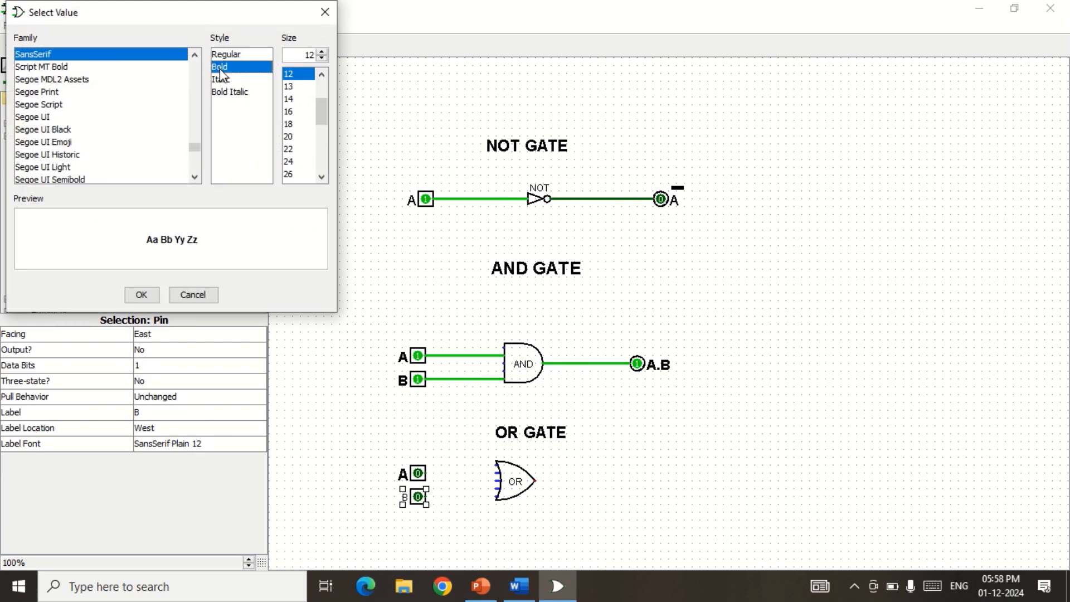
{"action": "left_click", "coordinate": [292, 140]}
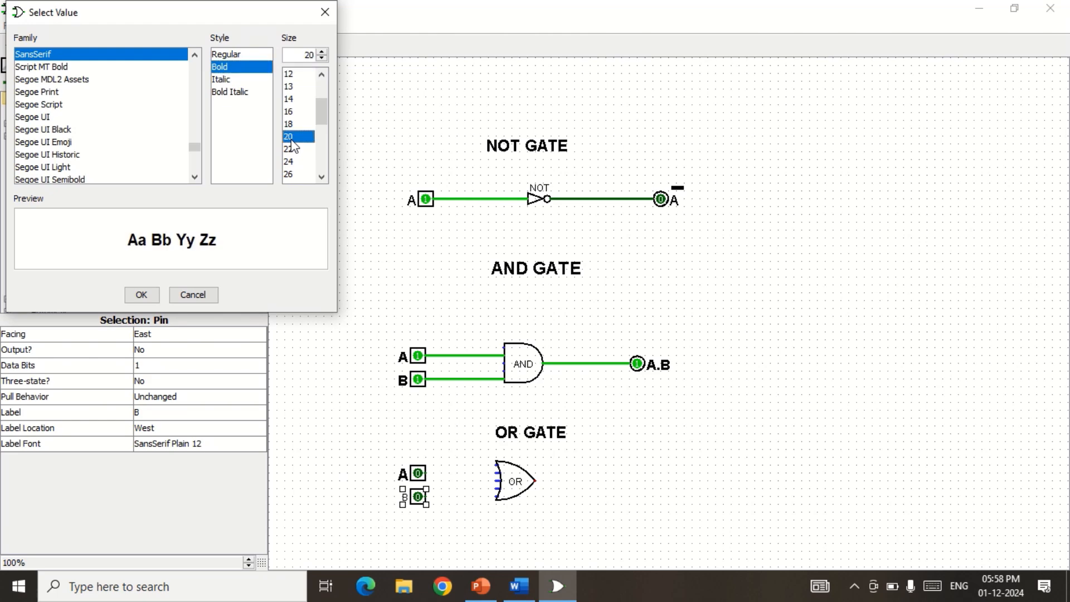
{"action": "left_click", "coordinate": [142, 295]}
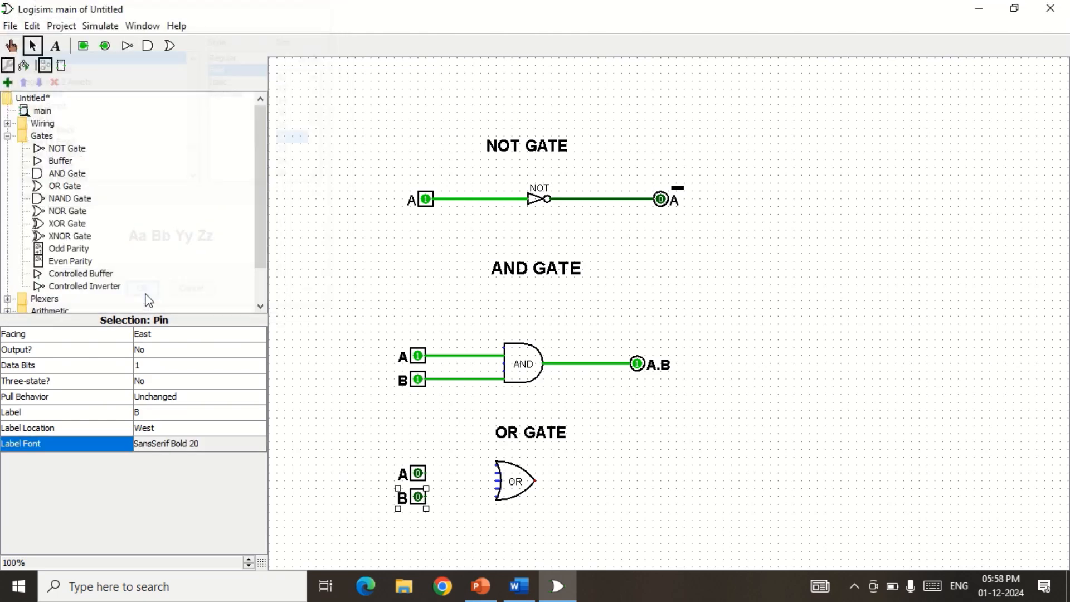
{"action": "left_click", "coordinate": [583, 490]}
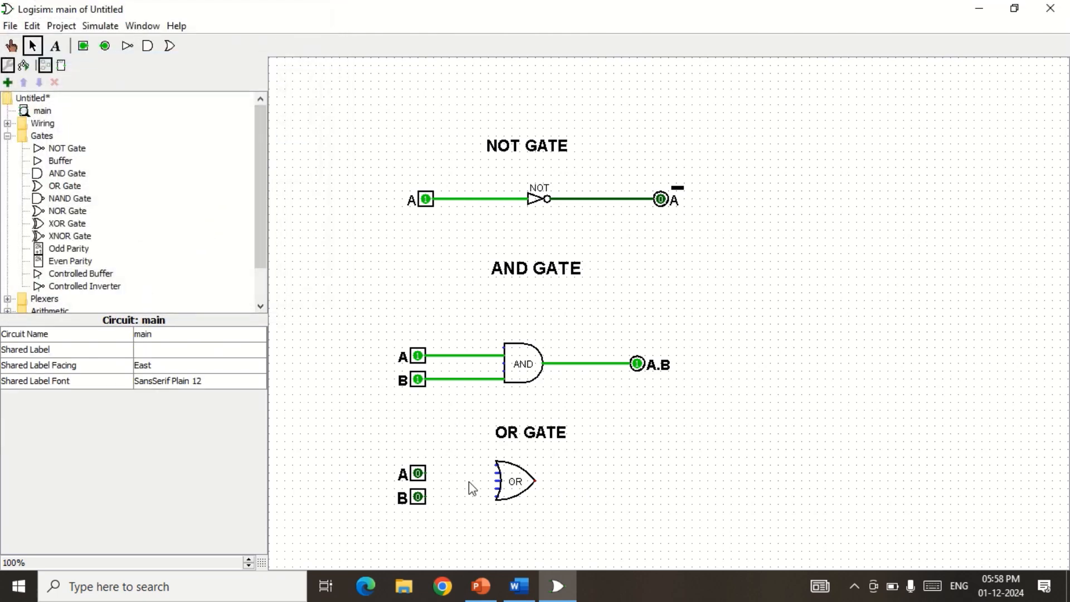
Wire input pins A and B to the OR gate and connect its output to a new output pin.
{"action": "left_click_drag", "start_coordinate": [428, 476], "coordinate": [497, 475]}
{"action": "left_click_drag", "start_coordinate": [427, 497], "coordinate": [498, 497]}
{"action": "left_click", "coordinate": [105, 46]}
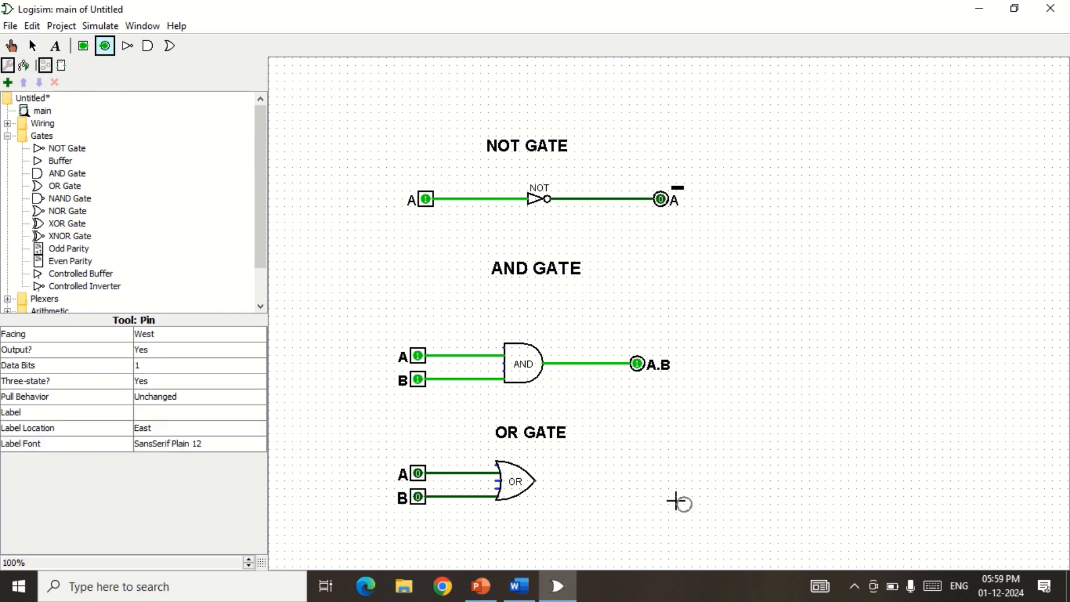
{"action": "left_click", "coordinate": [648, 482]}
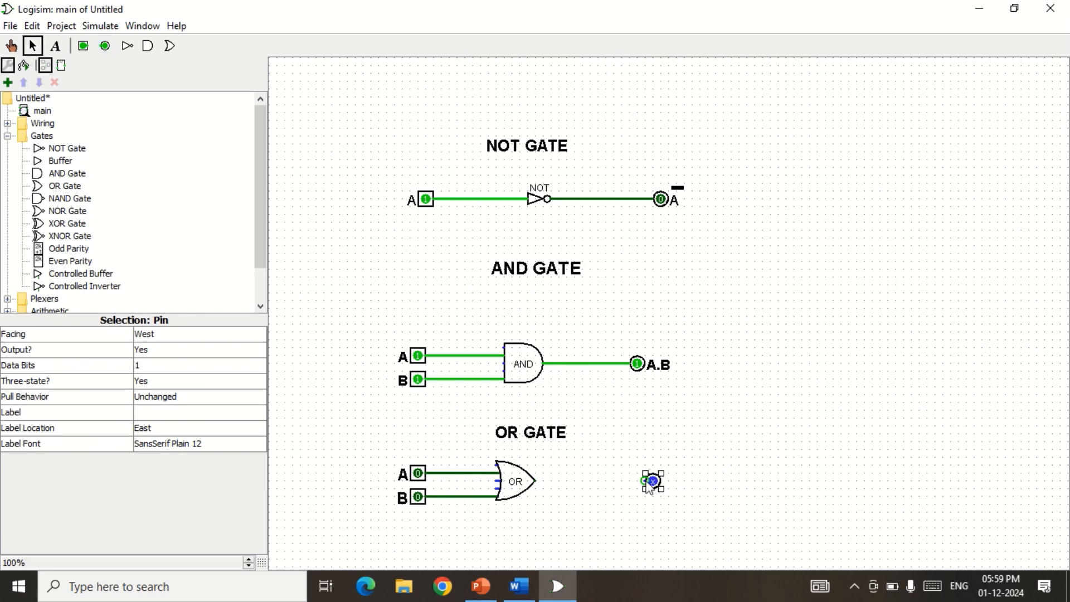
{"action": "left_click_drag", "start_coordinate": [536, 481], "coordinate": [647, 490]}
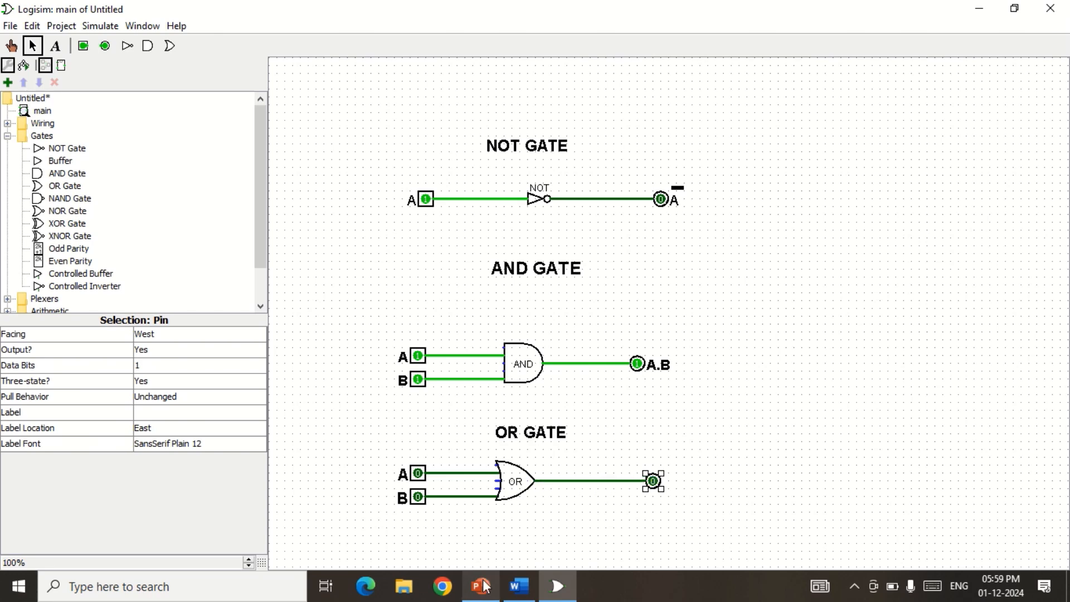
Switch to the Word document and examine the truth table and logic symbol of the OR gate.
{"action": "mouse_move", "coordinate": [485, 588]}
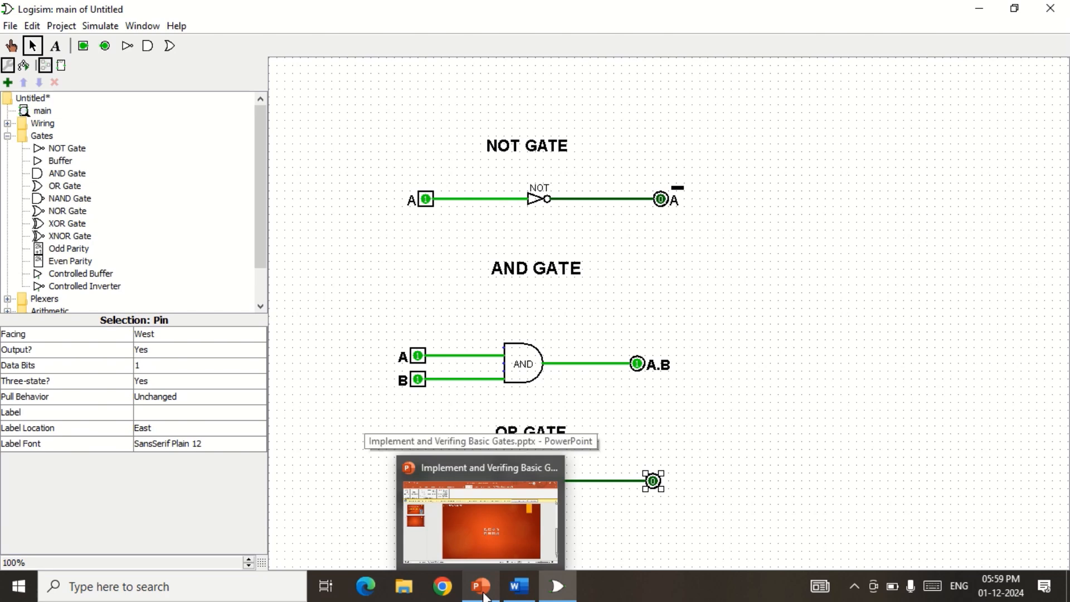
{"action": "mouse_move", "coordinate": [518, 585]}
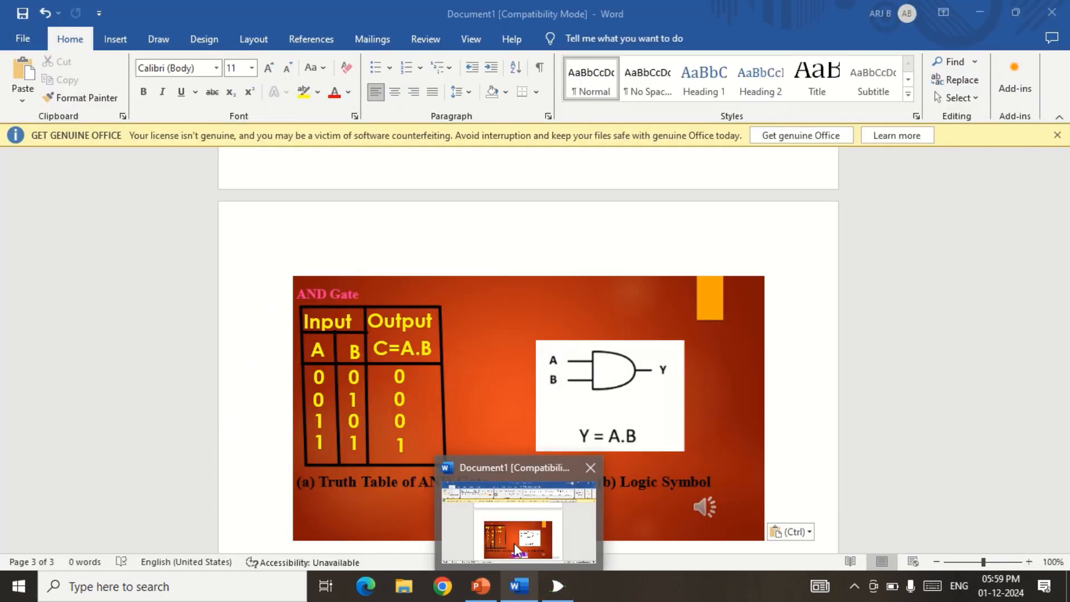
{"action": "left_click", "coordinate": [514, 543]}
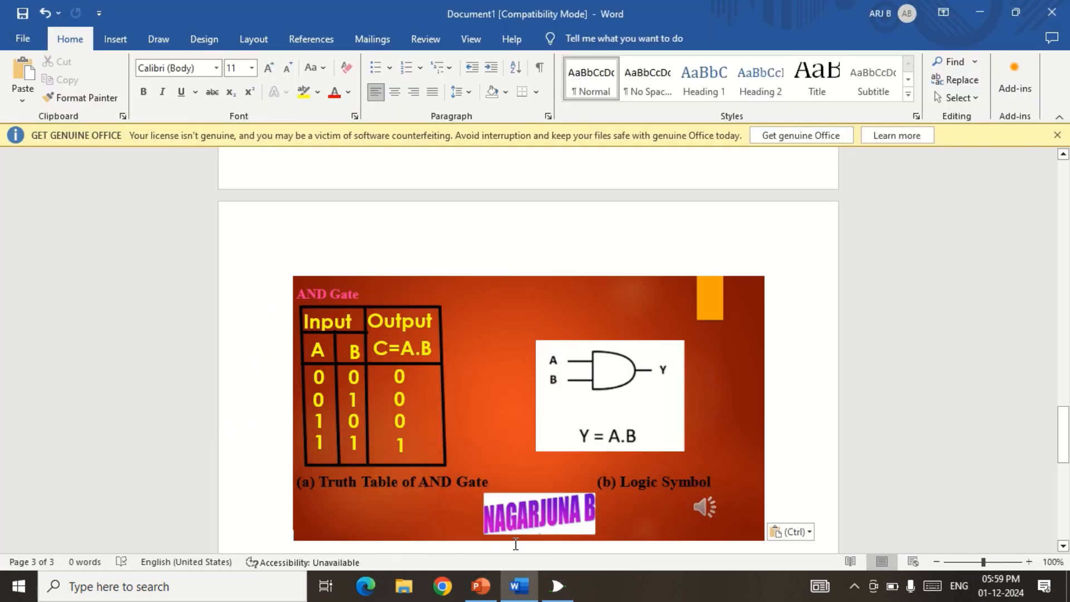
{"action": "scroll", "coordinate": [515, 544], "scroll_direction": "up", "scroll_amount": 20}
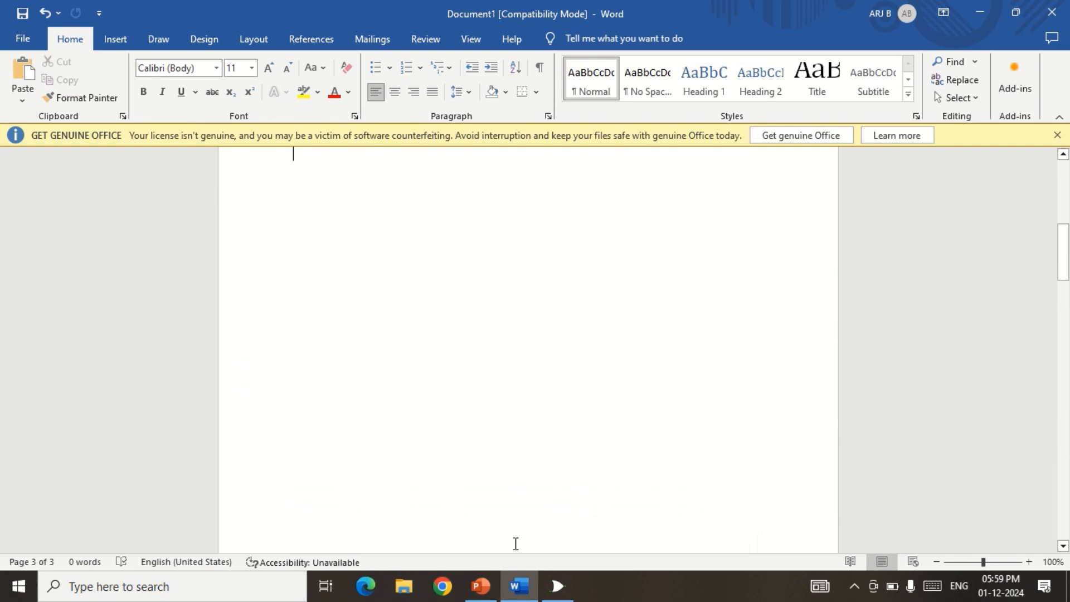
{"action": "key", "text": "ctrl+v"}
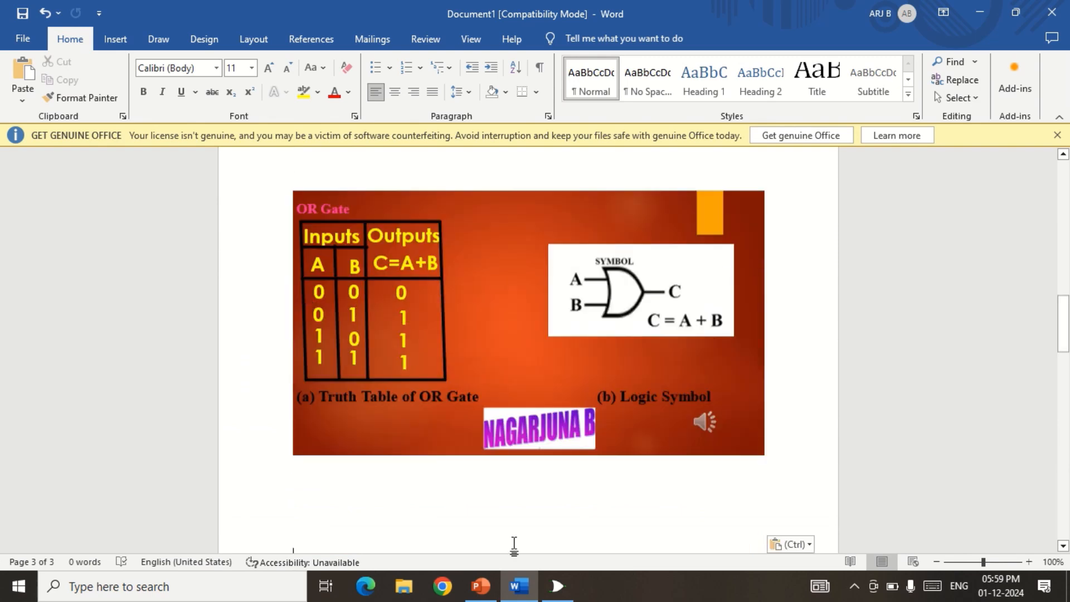
{"action": "key", "text": "Return"}
{"action": "key", "text": "Return"}
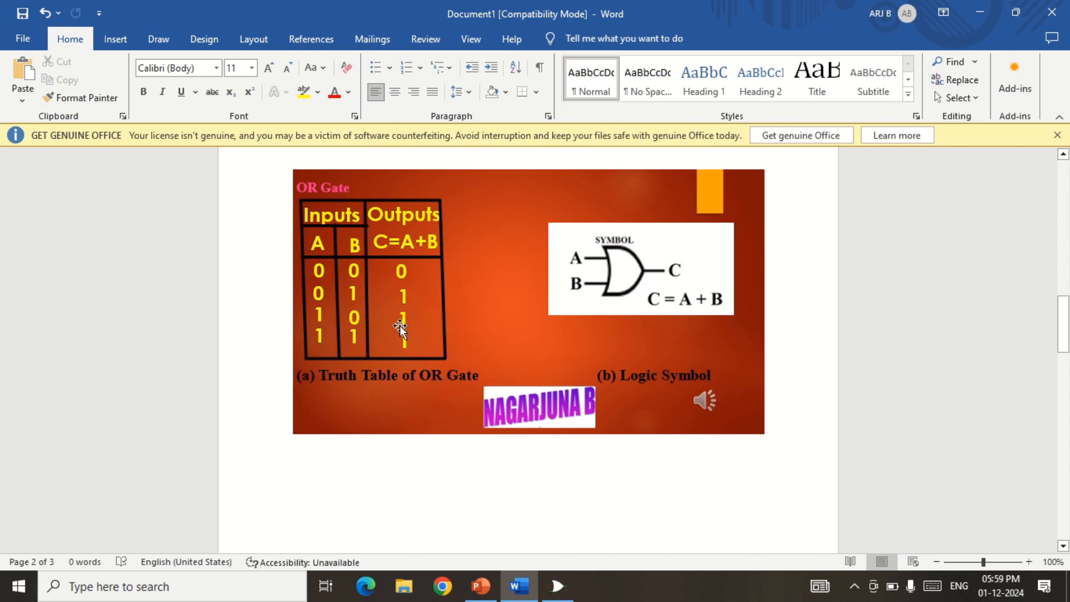
{"action": "left_click", "coordinate": [355, 219]}
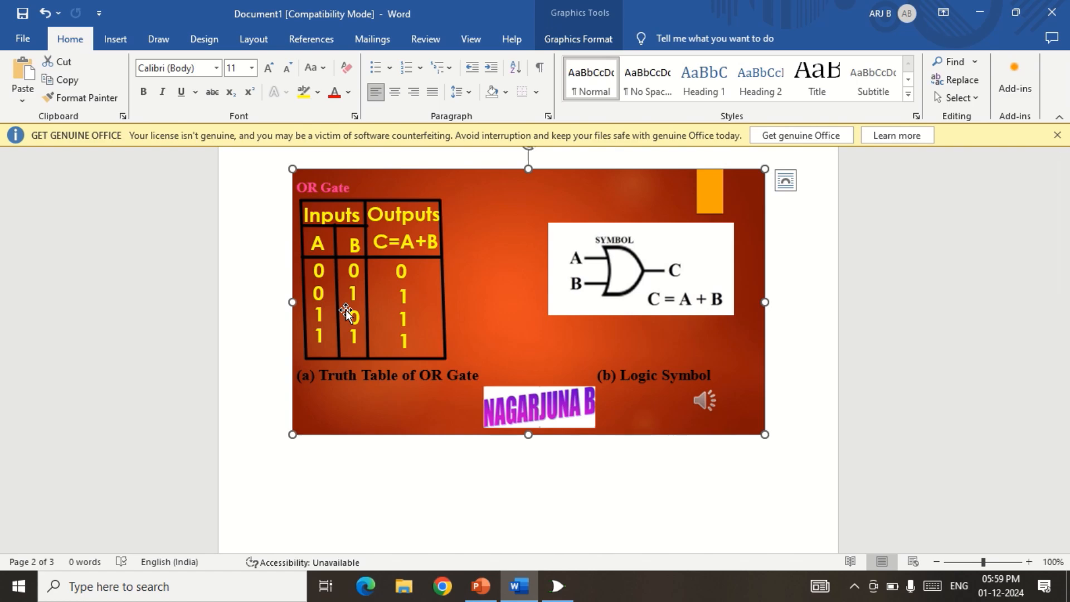
Switch back to Logisim and simulate the OR gate with inputs A and B set to 1/0, 0/1, 1/1 and 0/0.
{"action": "key", "text": "alt+Tab"}
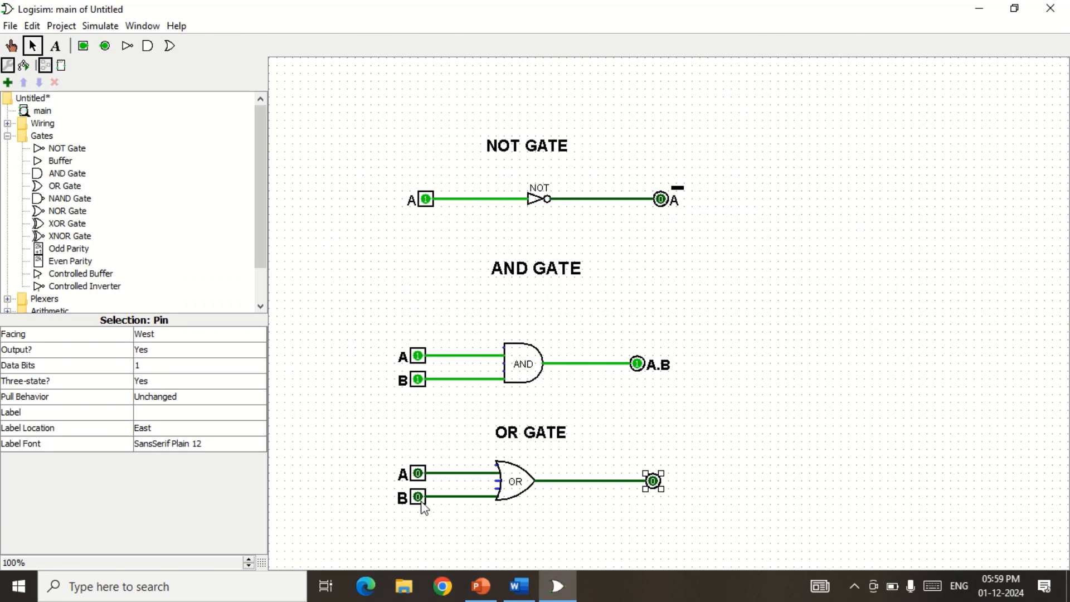
{"action": "left_click", "coordinate": [11, 47]}
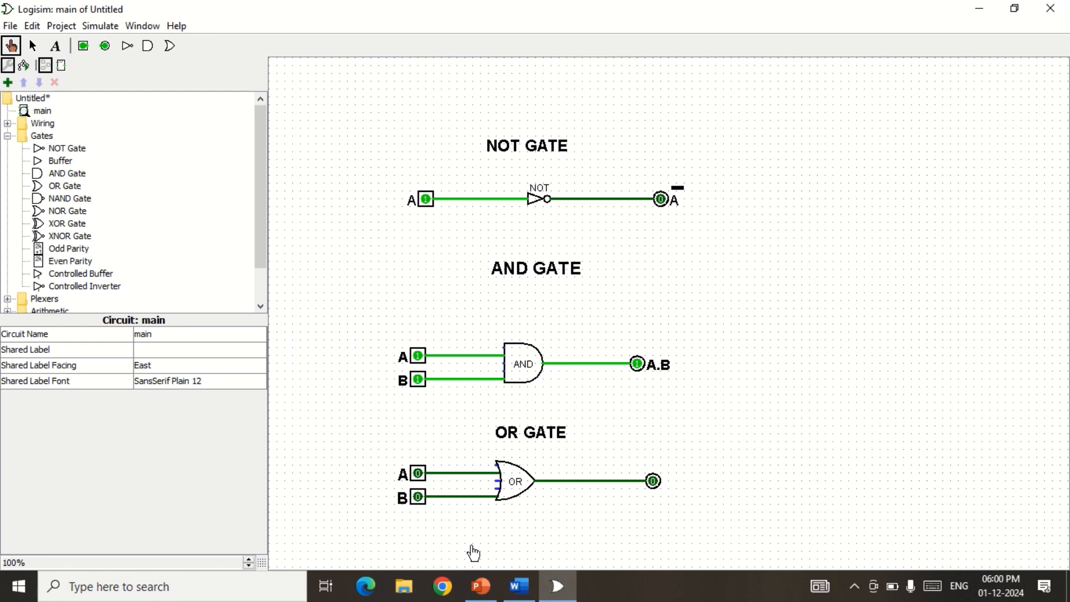
{"action": "left_click", "coordinate": [419, 483]}
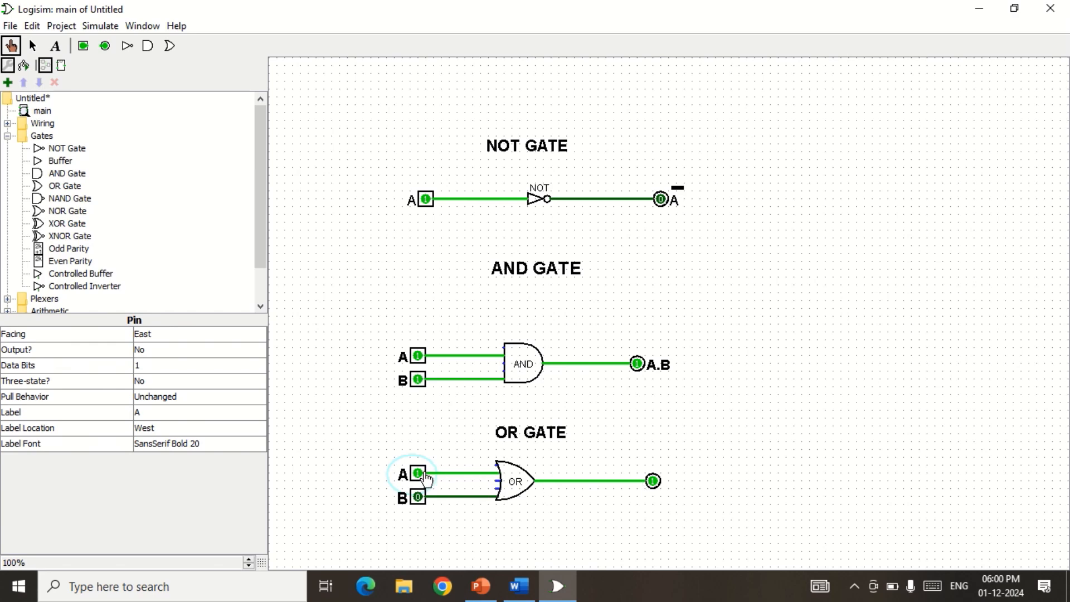
{"action": "left_click", "coordinate": [425, 478]}
{"action": "left_click", "coordinate": [419, 497]}
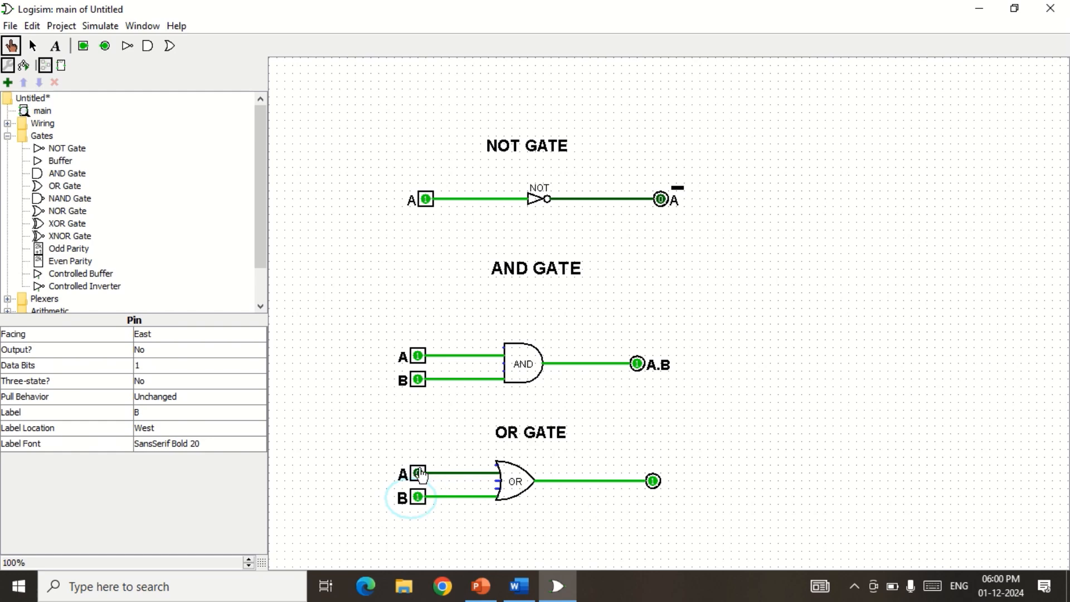
{"action": "left_click", "coordinate": [422, 476]}
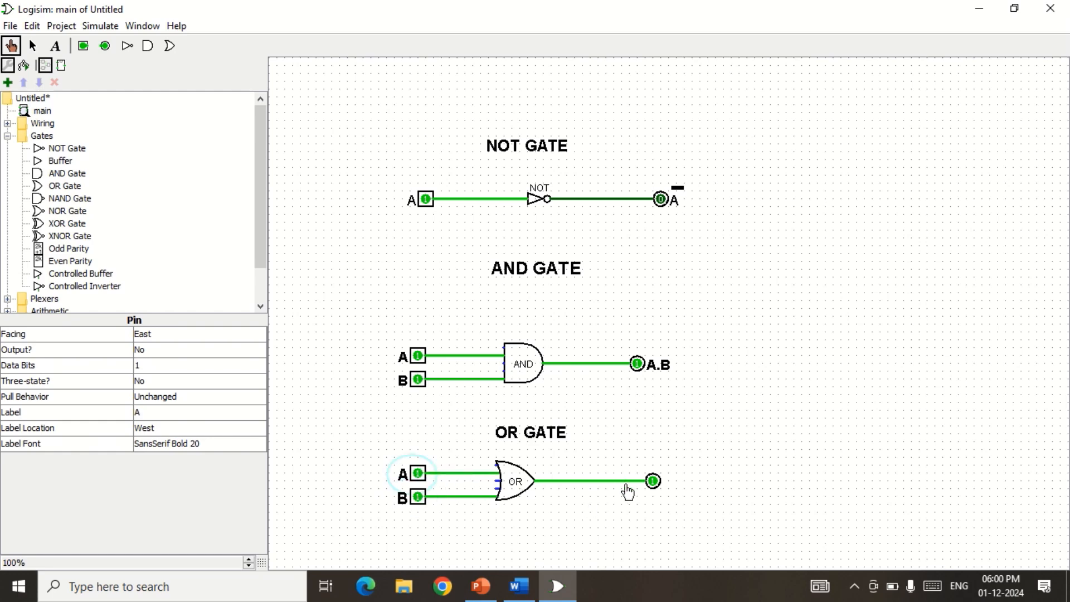
{"action": "left_click", "coordinate": [418, 474]}
{"action": "left_click", "coordinate": [419, 498]}
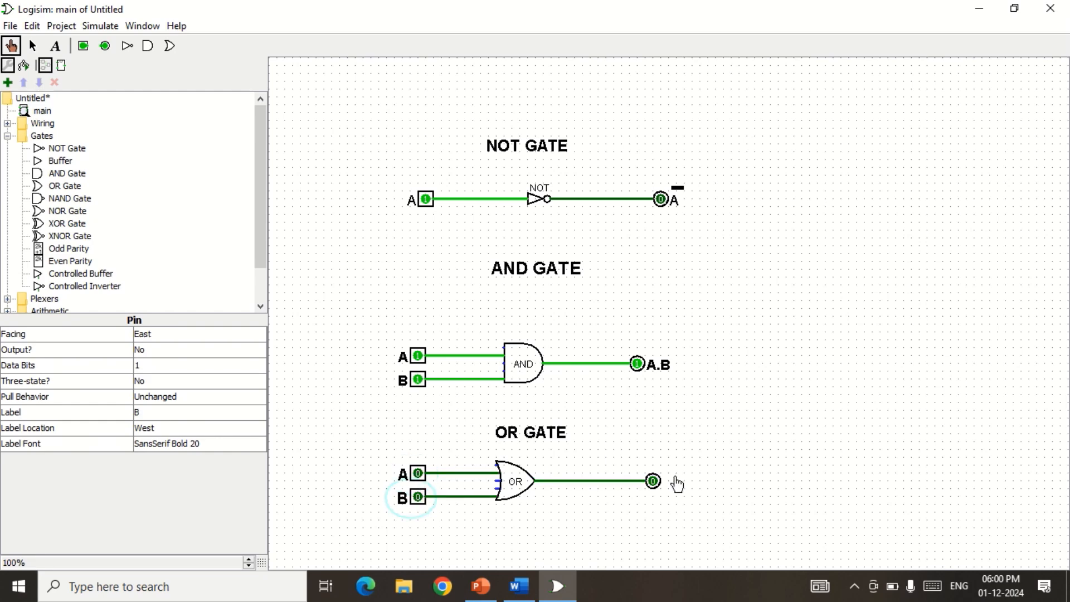
Label the output pin of the OR gate A+B in bold at font size 20.
{"action": "left_click", "coordinate": [653, 482]}
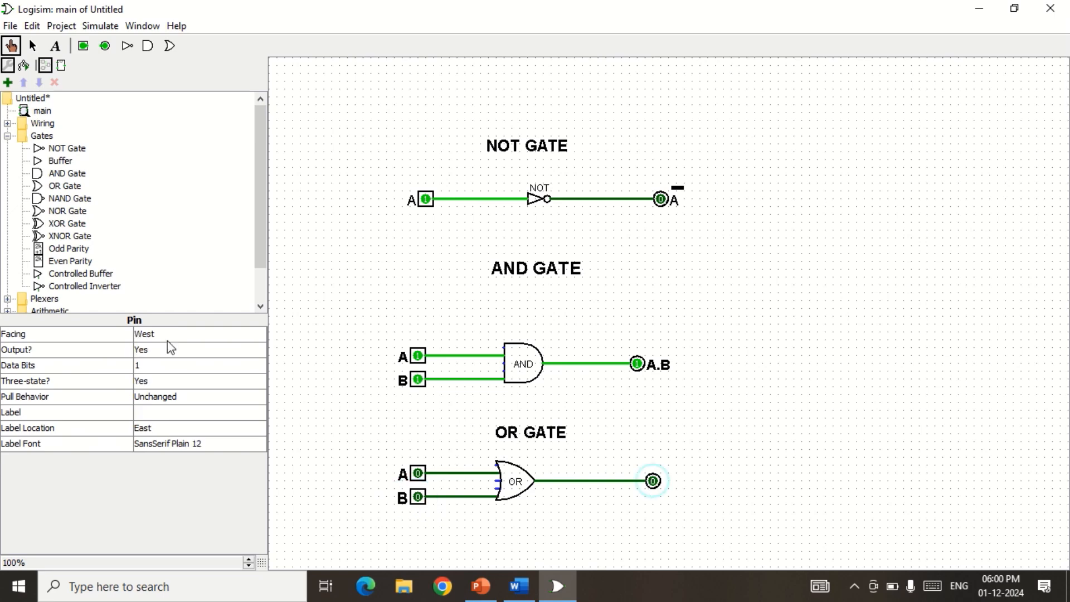
{"action": "left_click", "coordinate": [145, 412]}
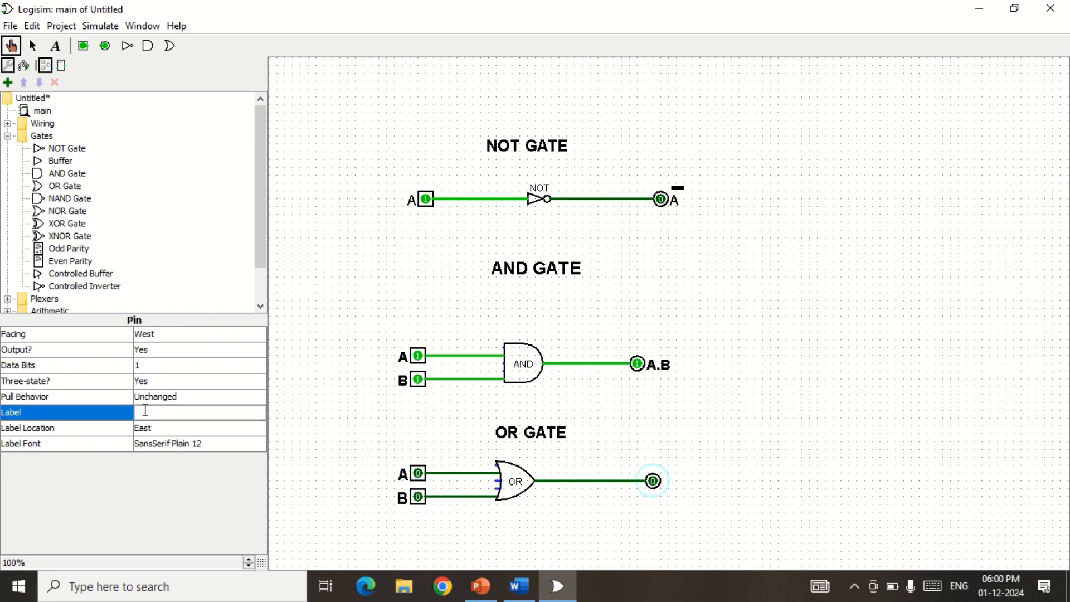
{"action": "type", "text": "A+B"}
{"action": "left_click", "coordinate": [160, 444]}
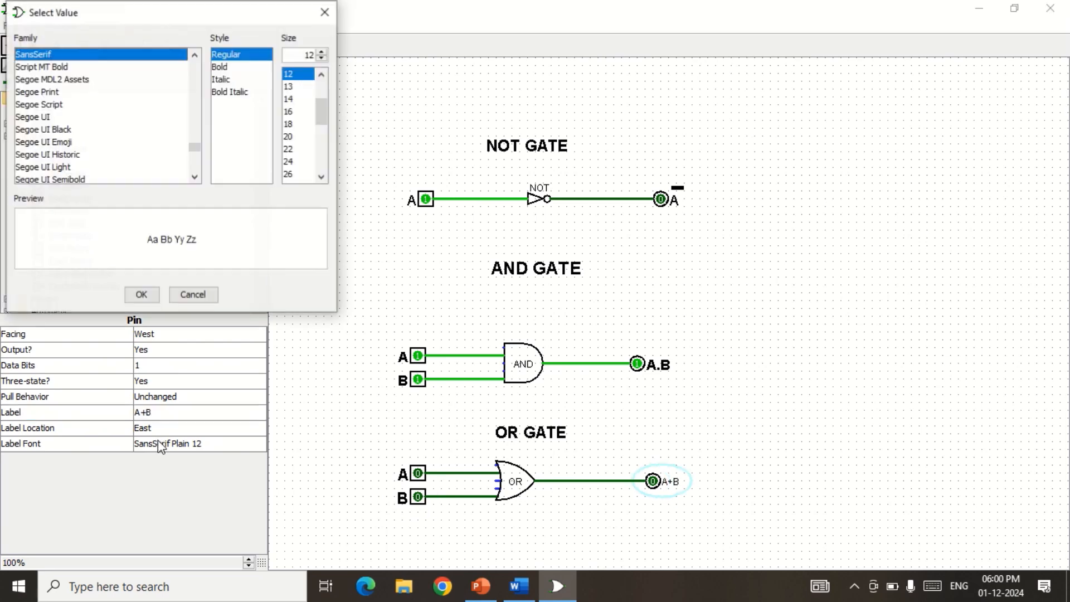
{"action": "left_click", "coordinate": [290, 136]}
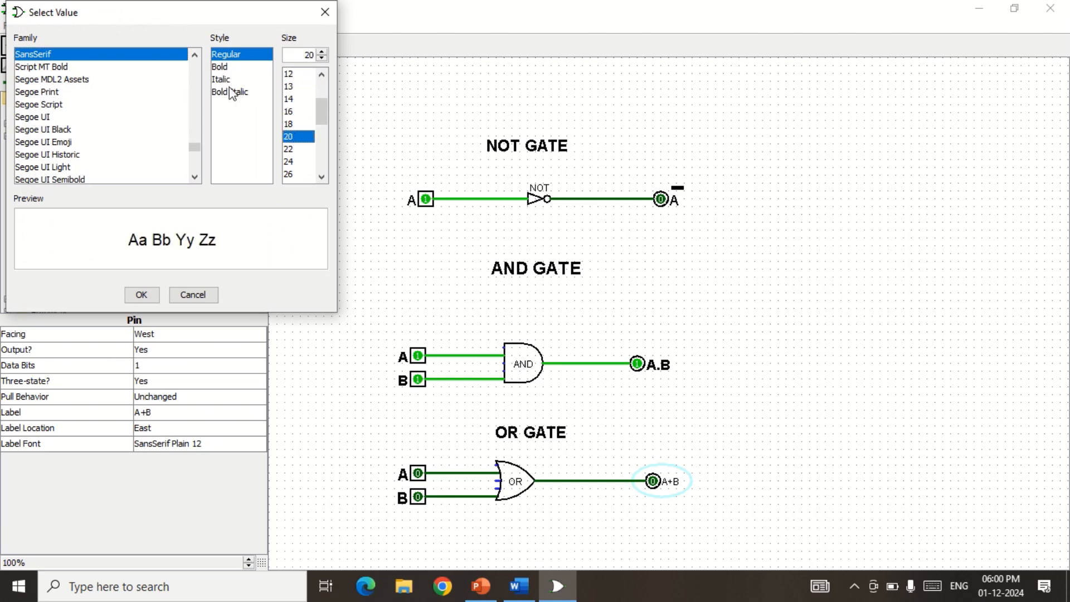
{"action": "left_click", "coordinate": [219, 67]}
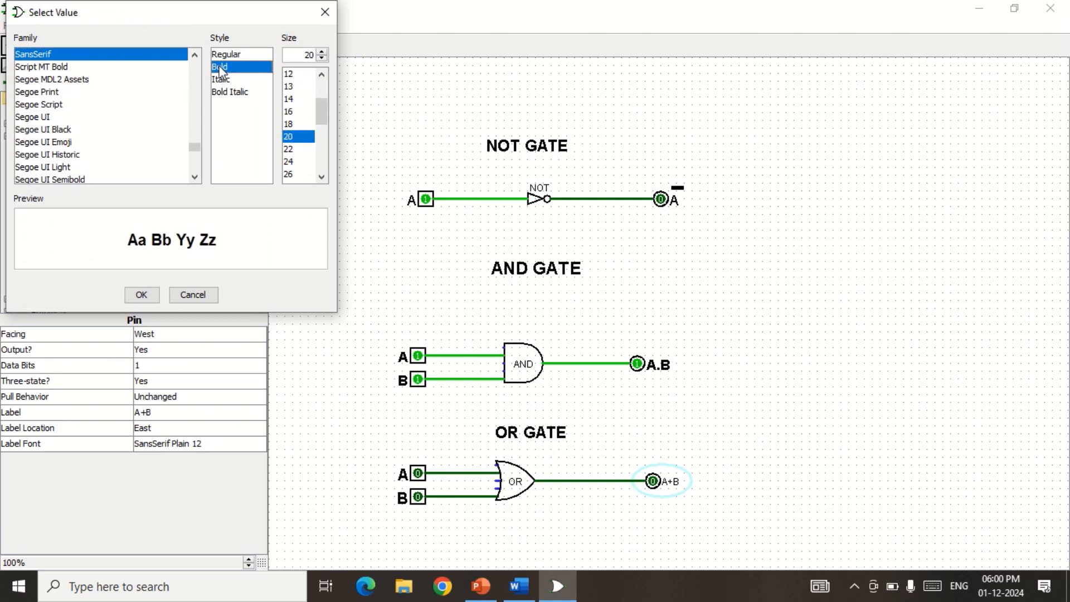
{"action": "left_click", "coordinate": [146, 297]}
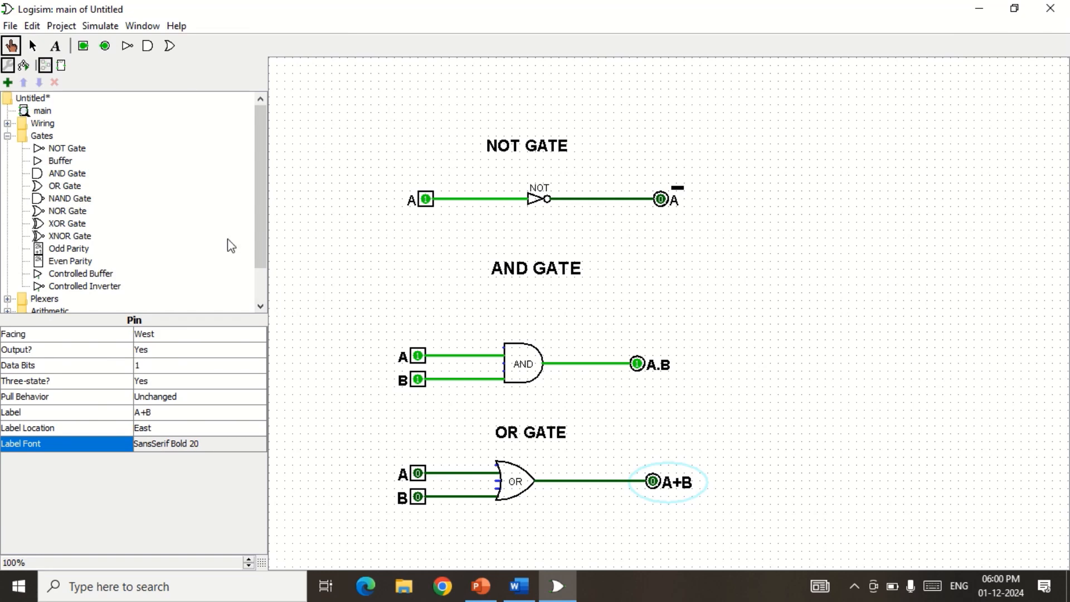
Simulate the labelled OR gate circuit again with inputs A and B set to 1/0, 0/1 and 1/1.
{"action": "left_click", "coordinate": [6, 50]}
{"action": "left_click", "coordinate": [425, 478]}
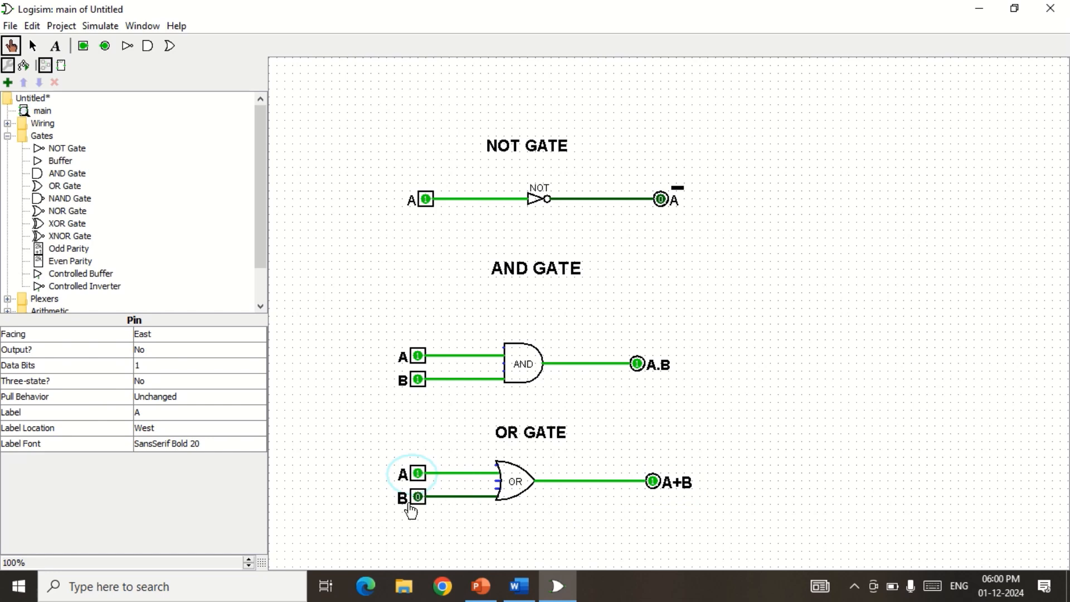
{"action": "left_click", "coordinate": [421, 475]}
{"action": "left_click", "coordinate": [419, 498]}
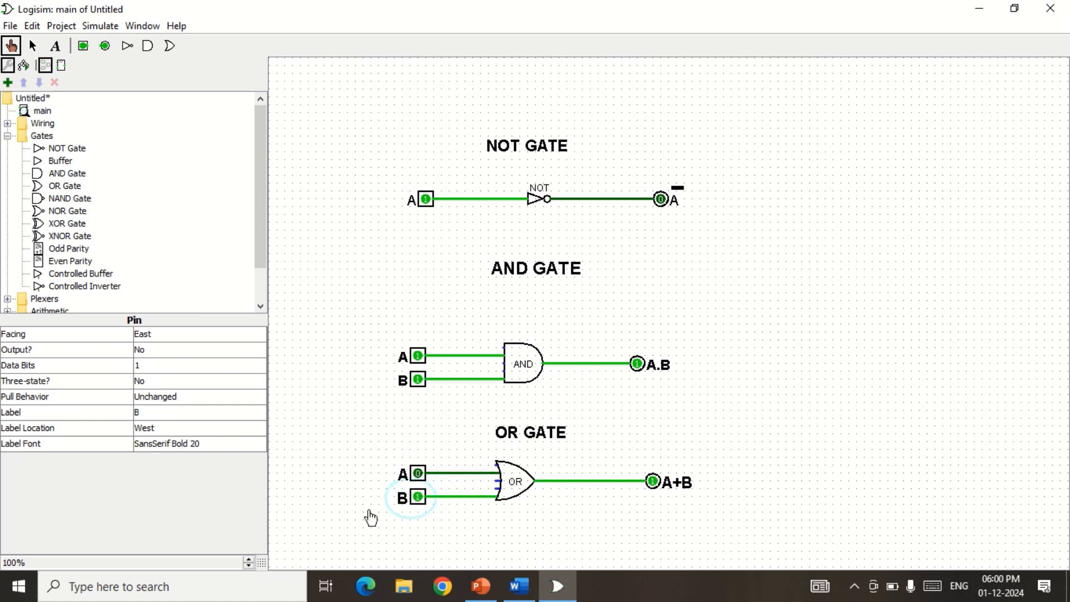
{"action": "left_click", "coordinate": [418, 474]}
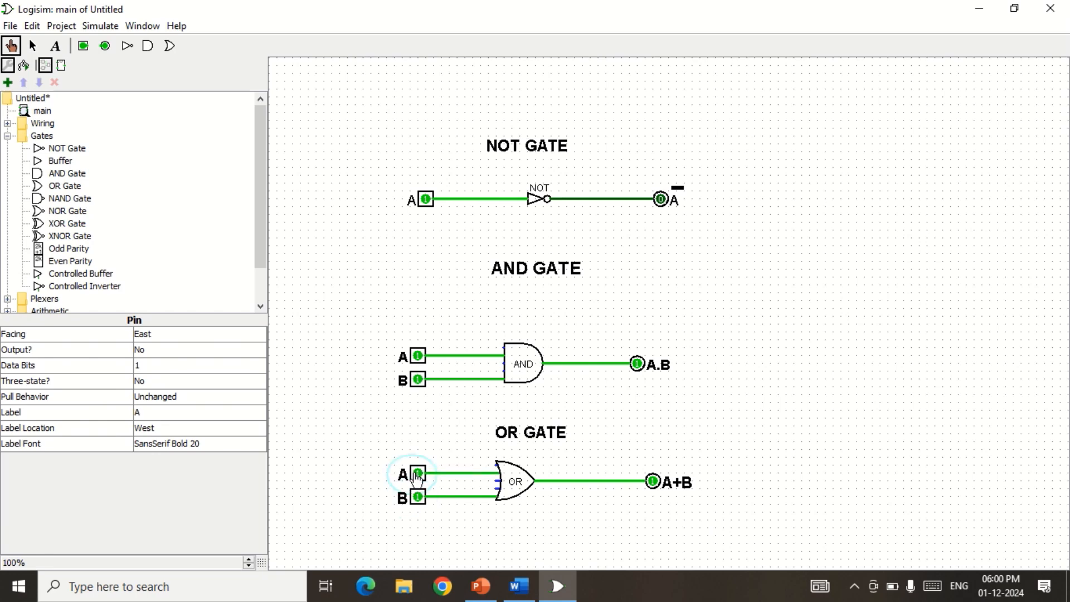